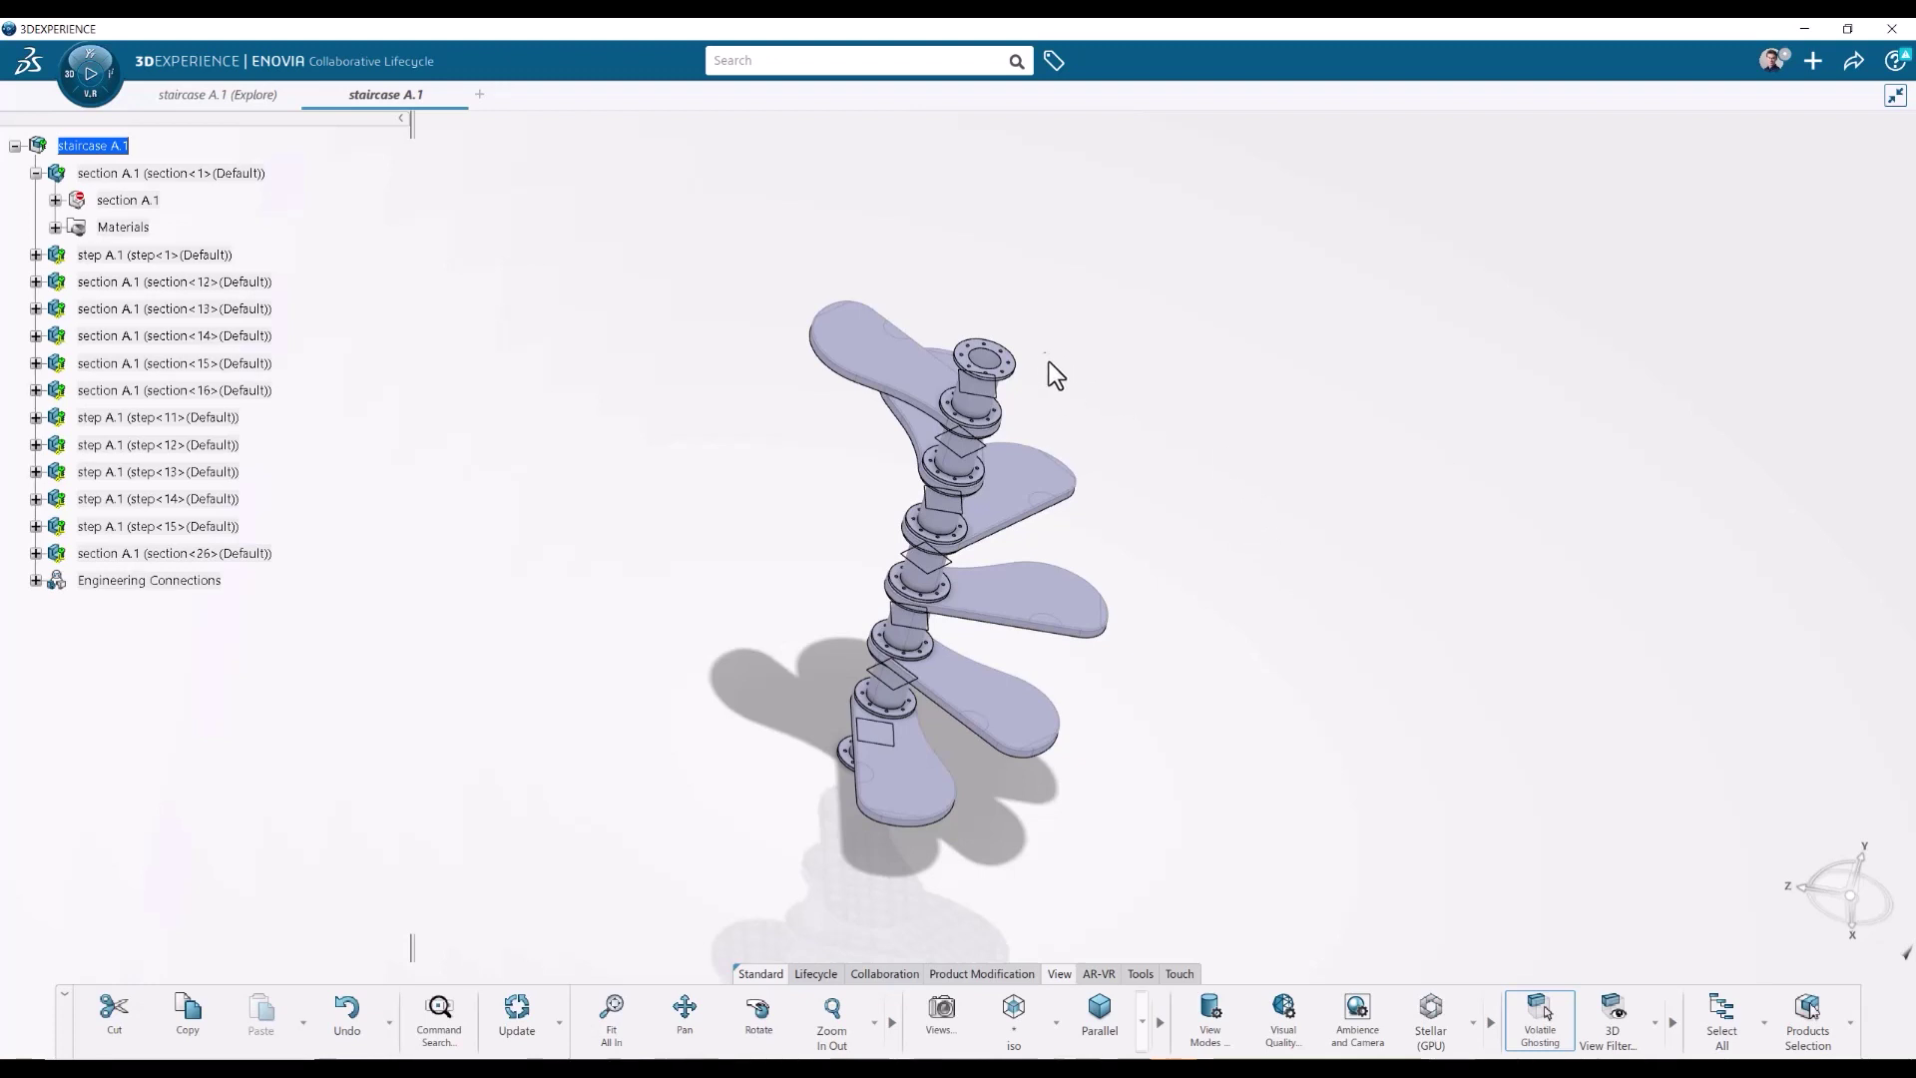
- Open section A.1 (section<1>) by itself in a new tab with Open in New App
scroll(1052, 404, "up", 8)
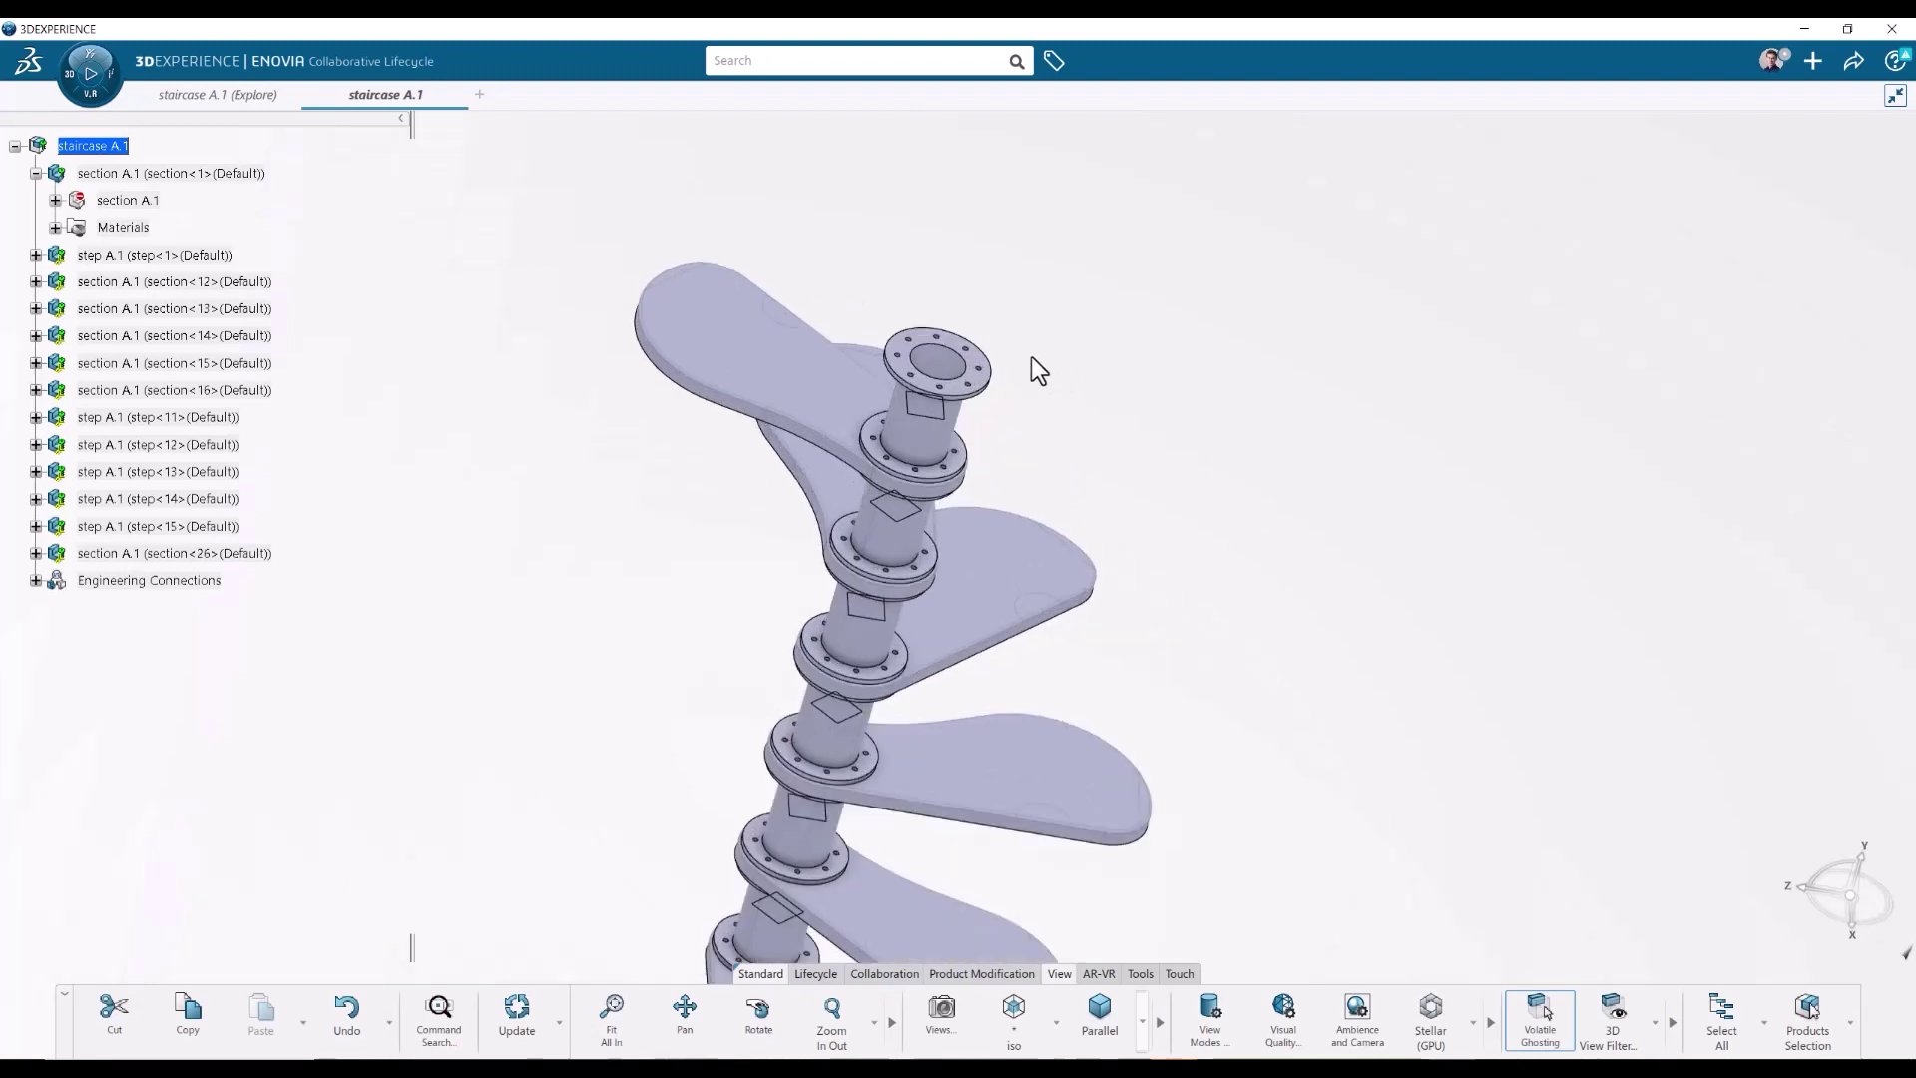
mouse_move(1030, 432)
middle_mouse_down()
mouse_move(1028, 404)
mouse_move(1060, 446)
middle_mouse_up()
left_click(200, 174)
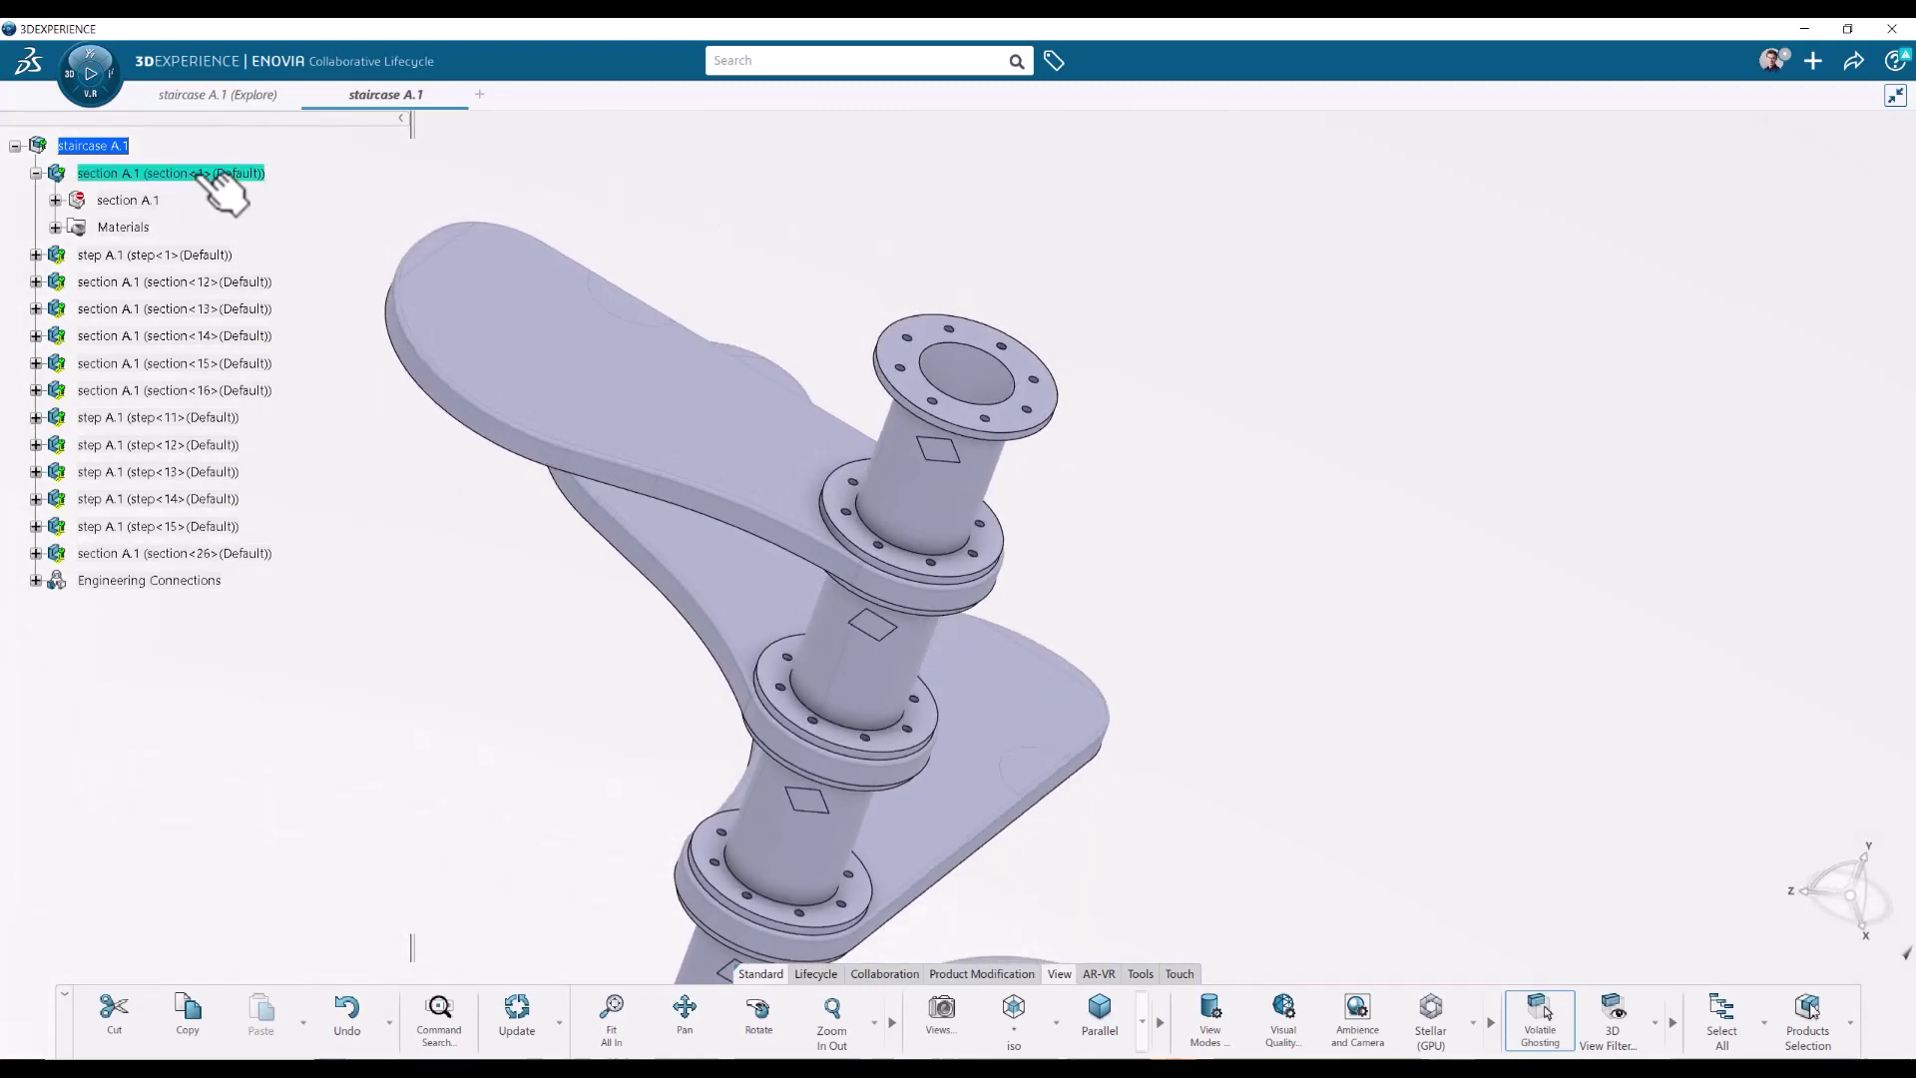
middle_click_drag(1278, 676, 1342, 435)
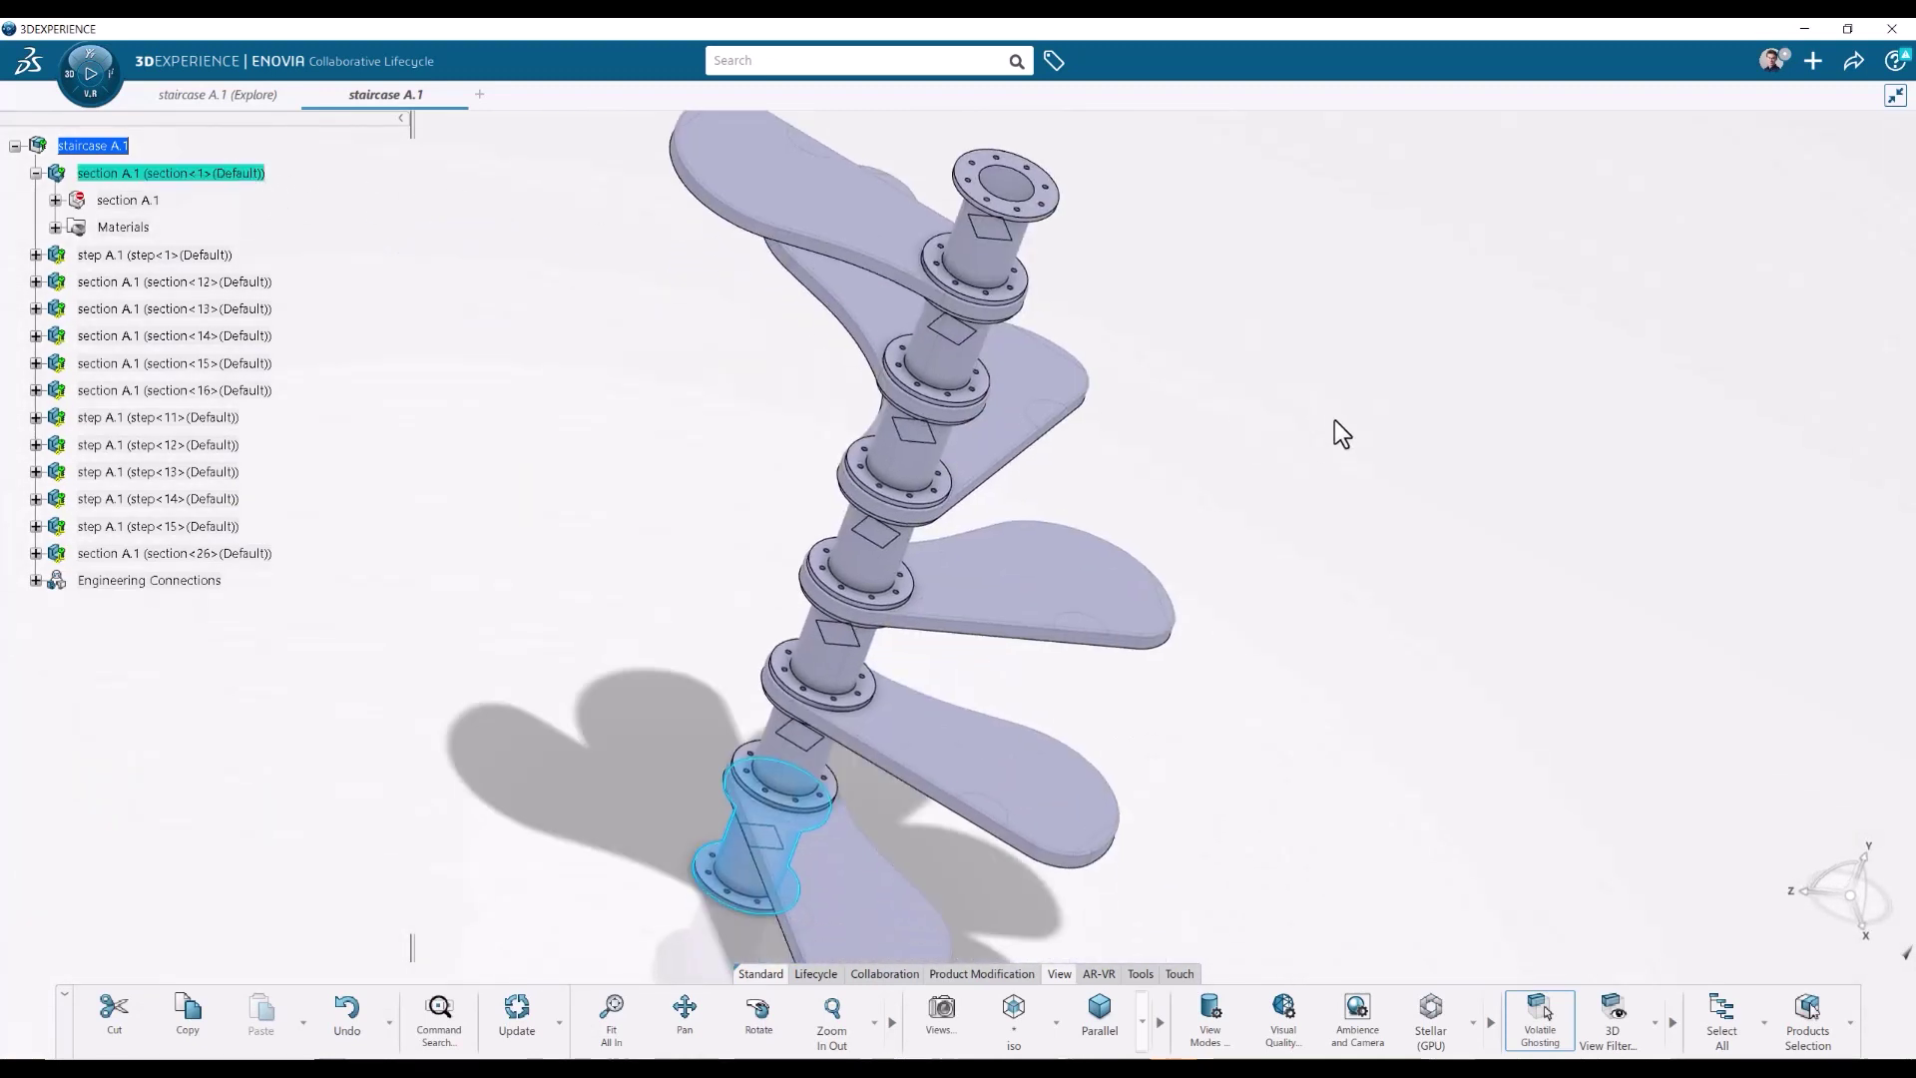
right_click(177, 172)
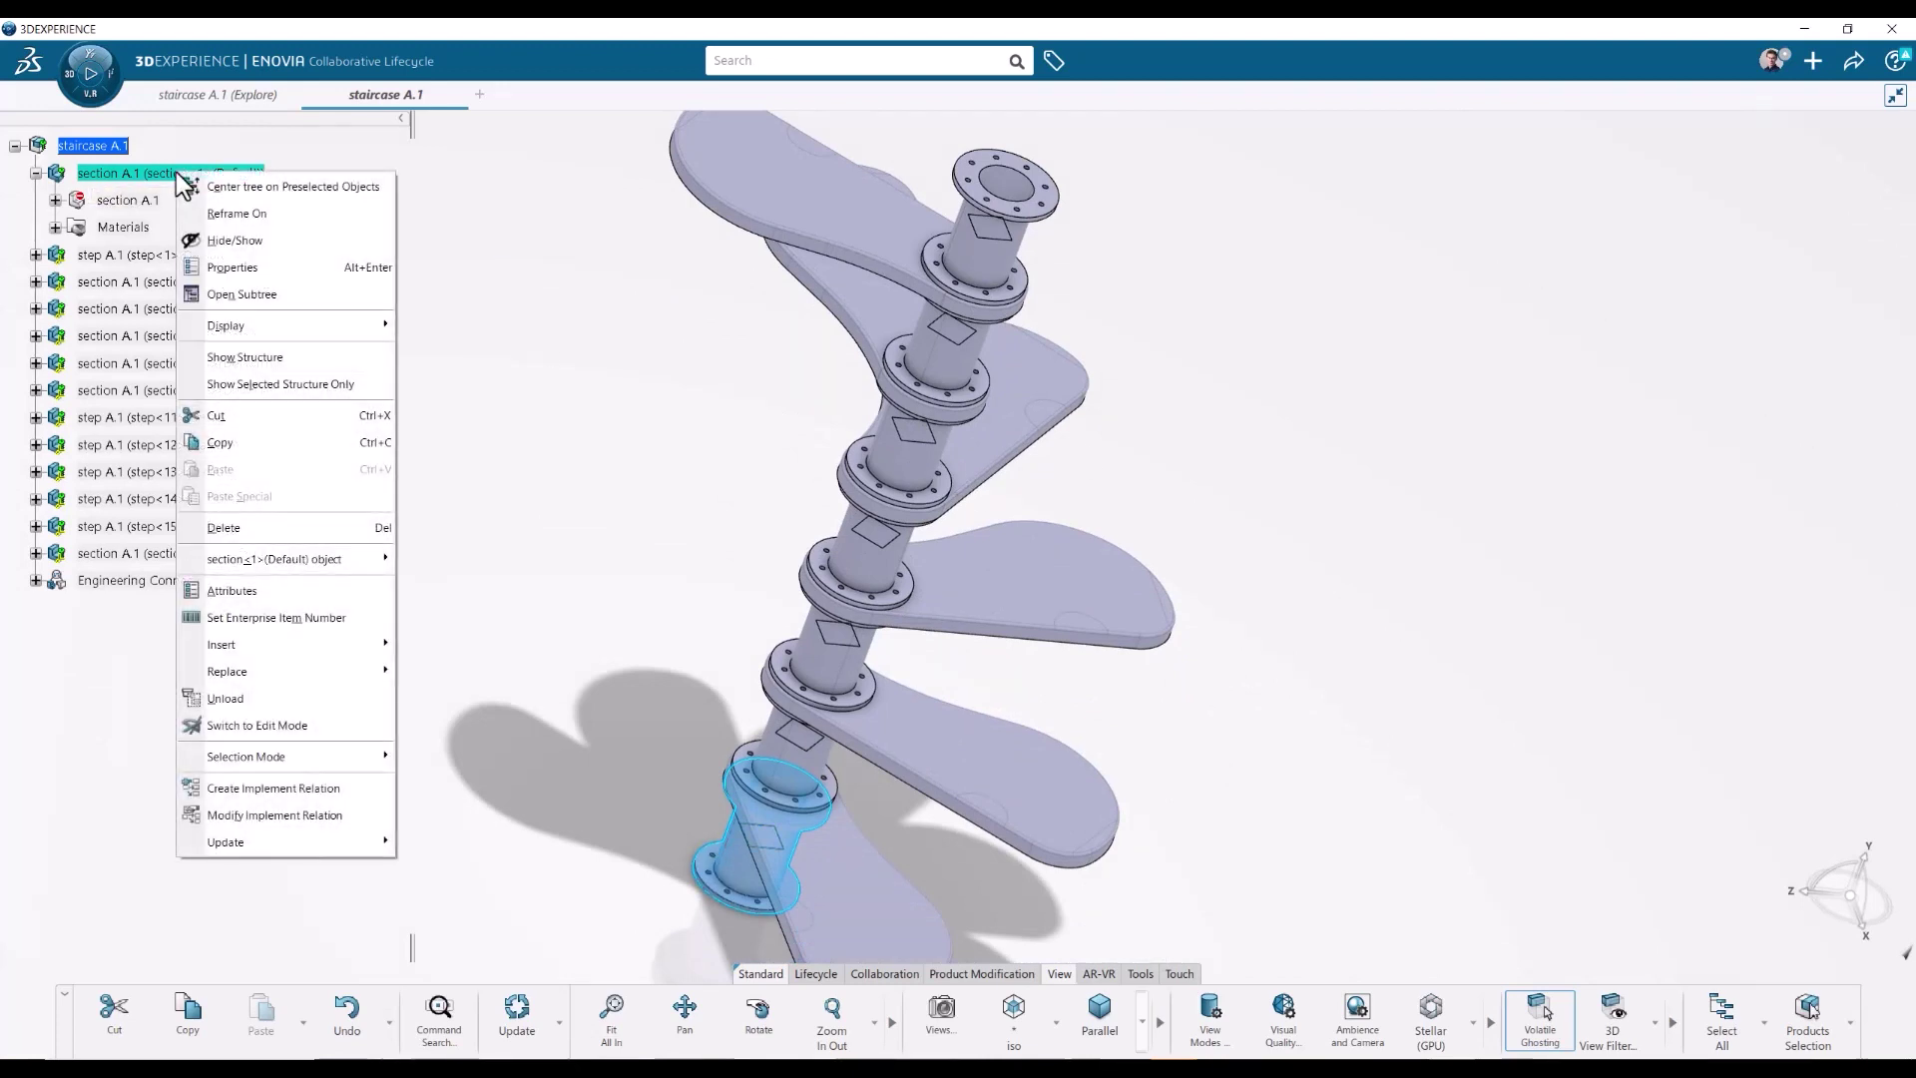
mouse_move(365, 559)
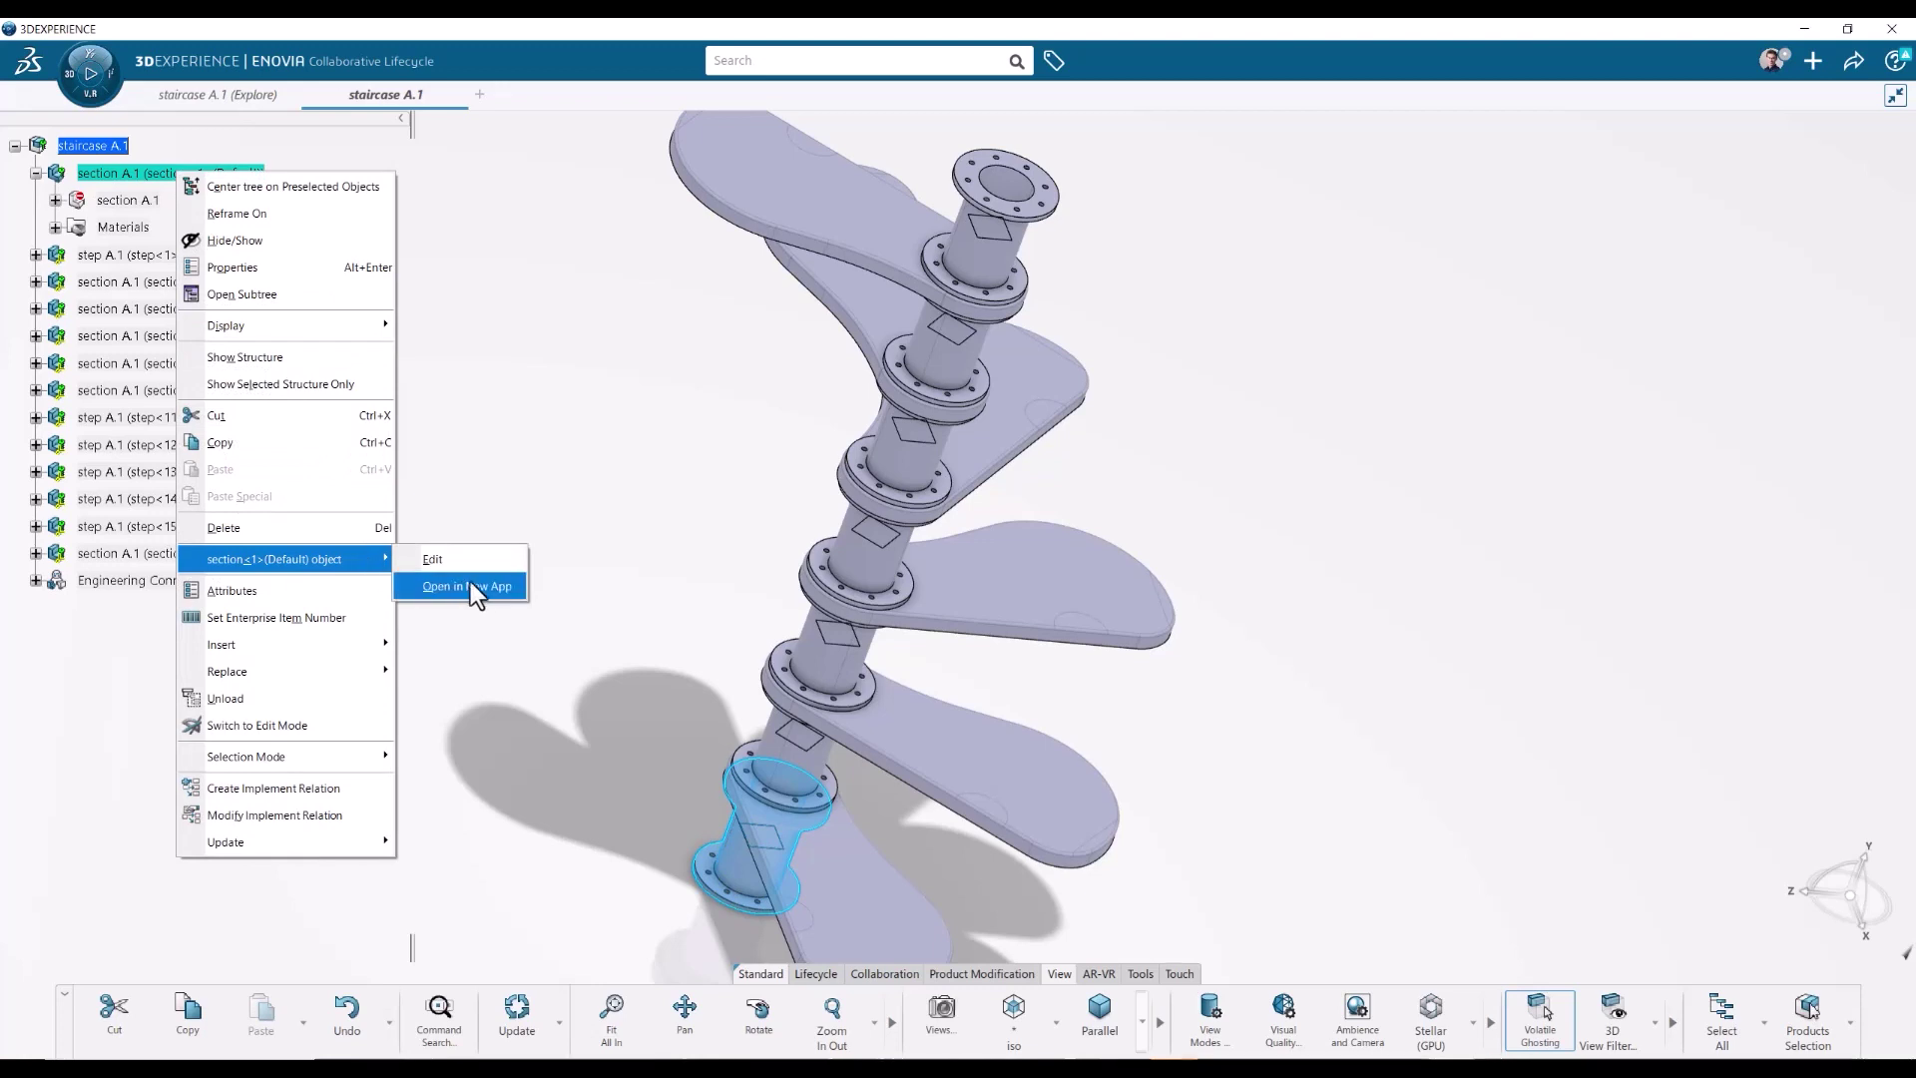
left_click(479, 588)
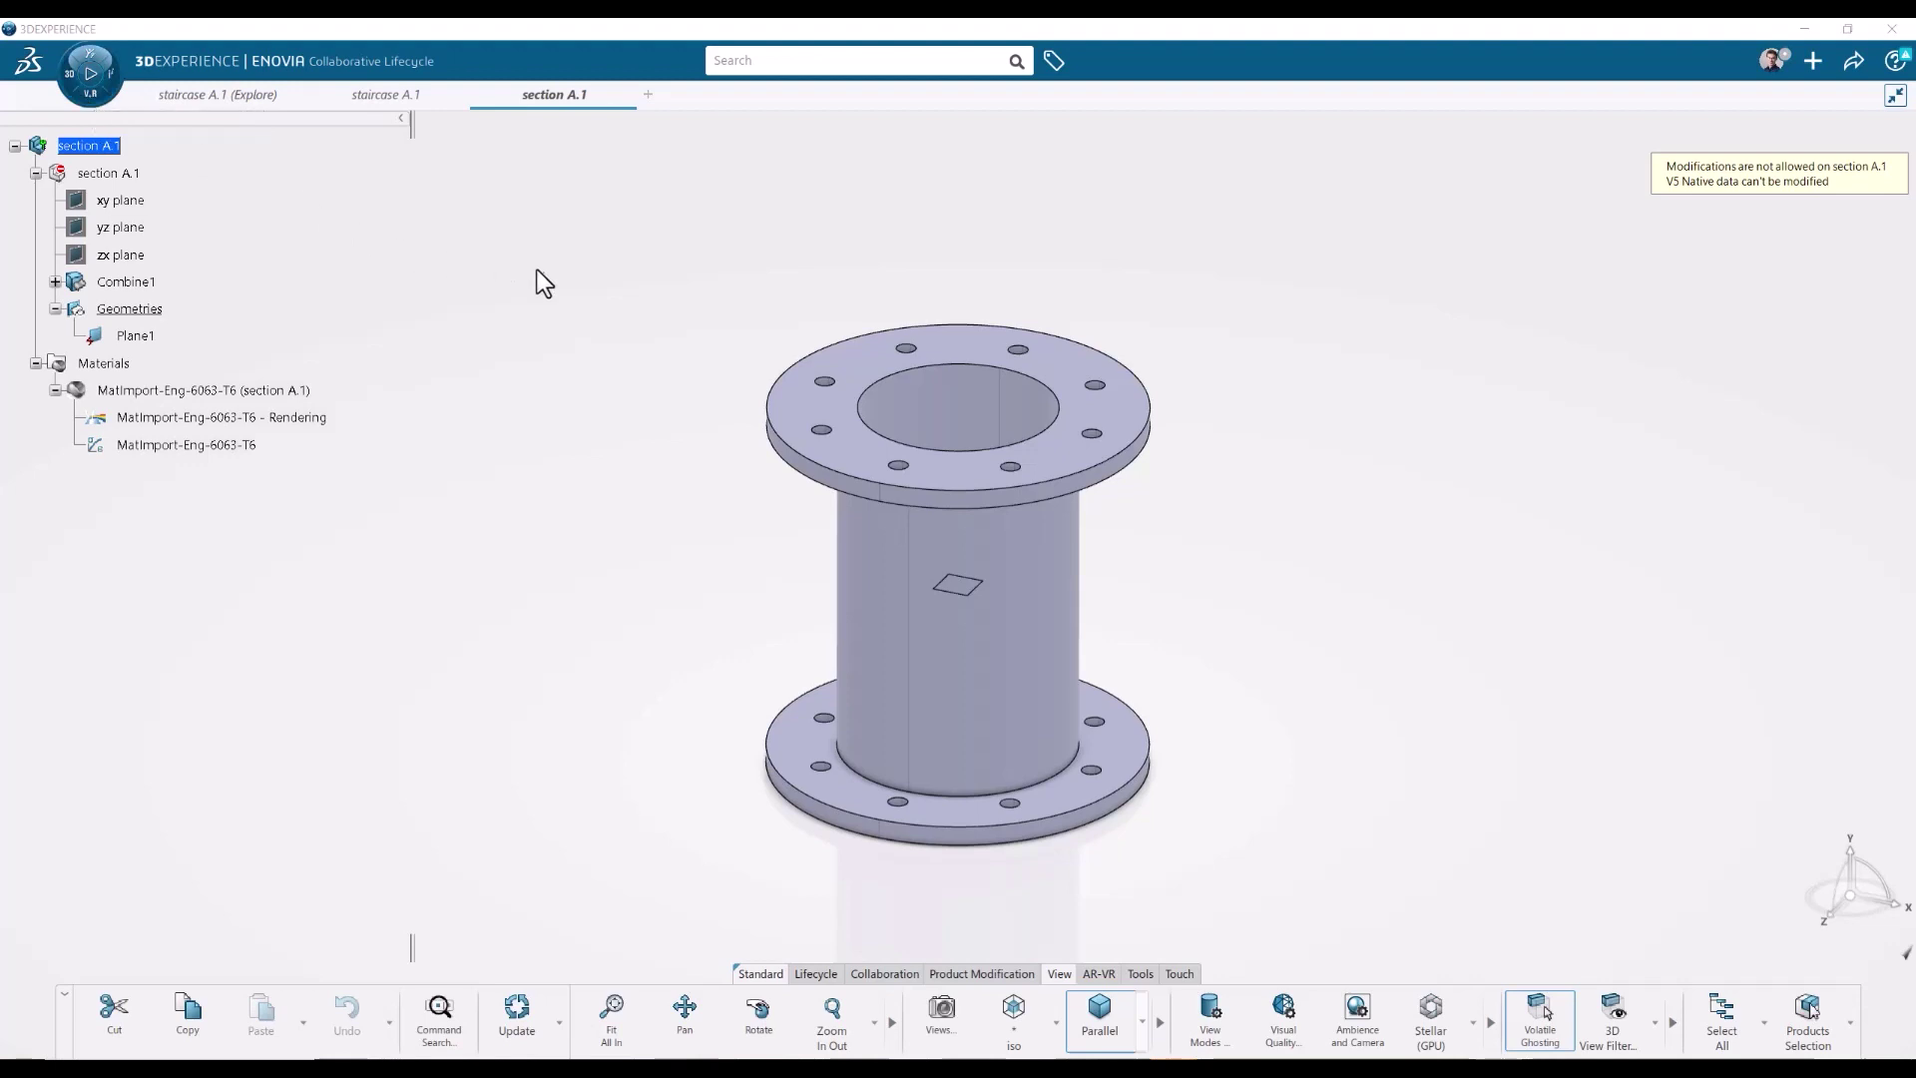
- Expand Combine1 in section A.1's tree and select the Combine1 solid inside it
middle_click_drag(697, 535, 625, 535)
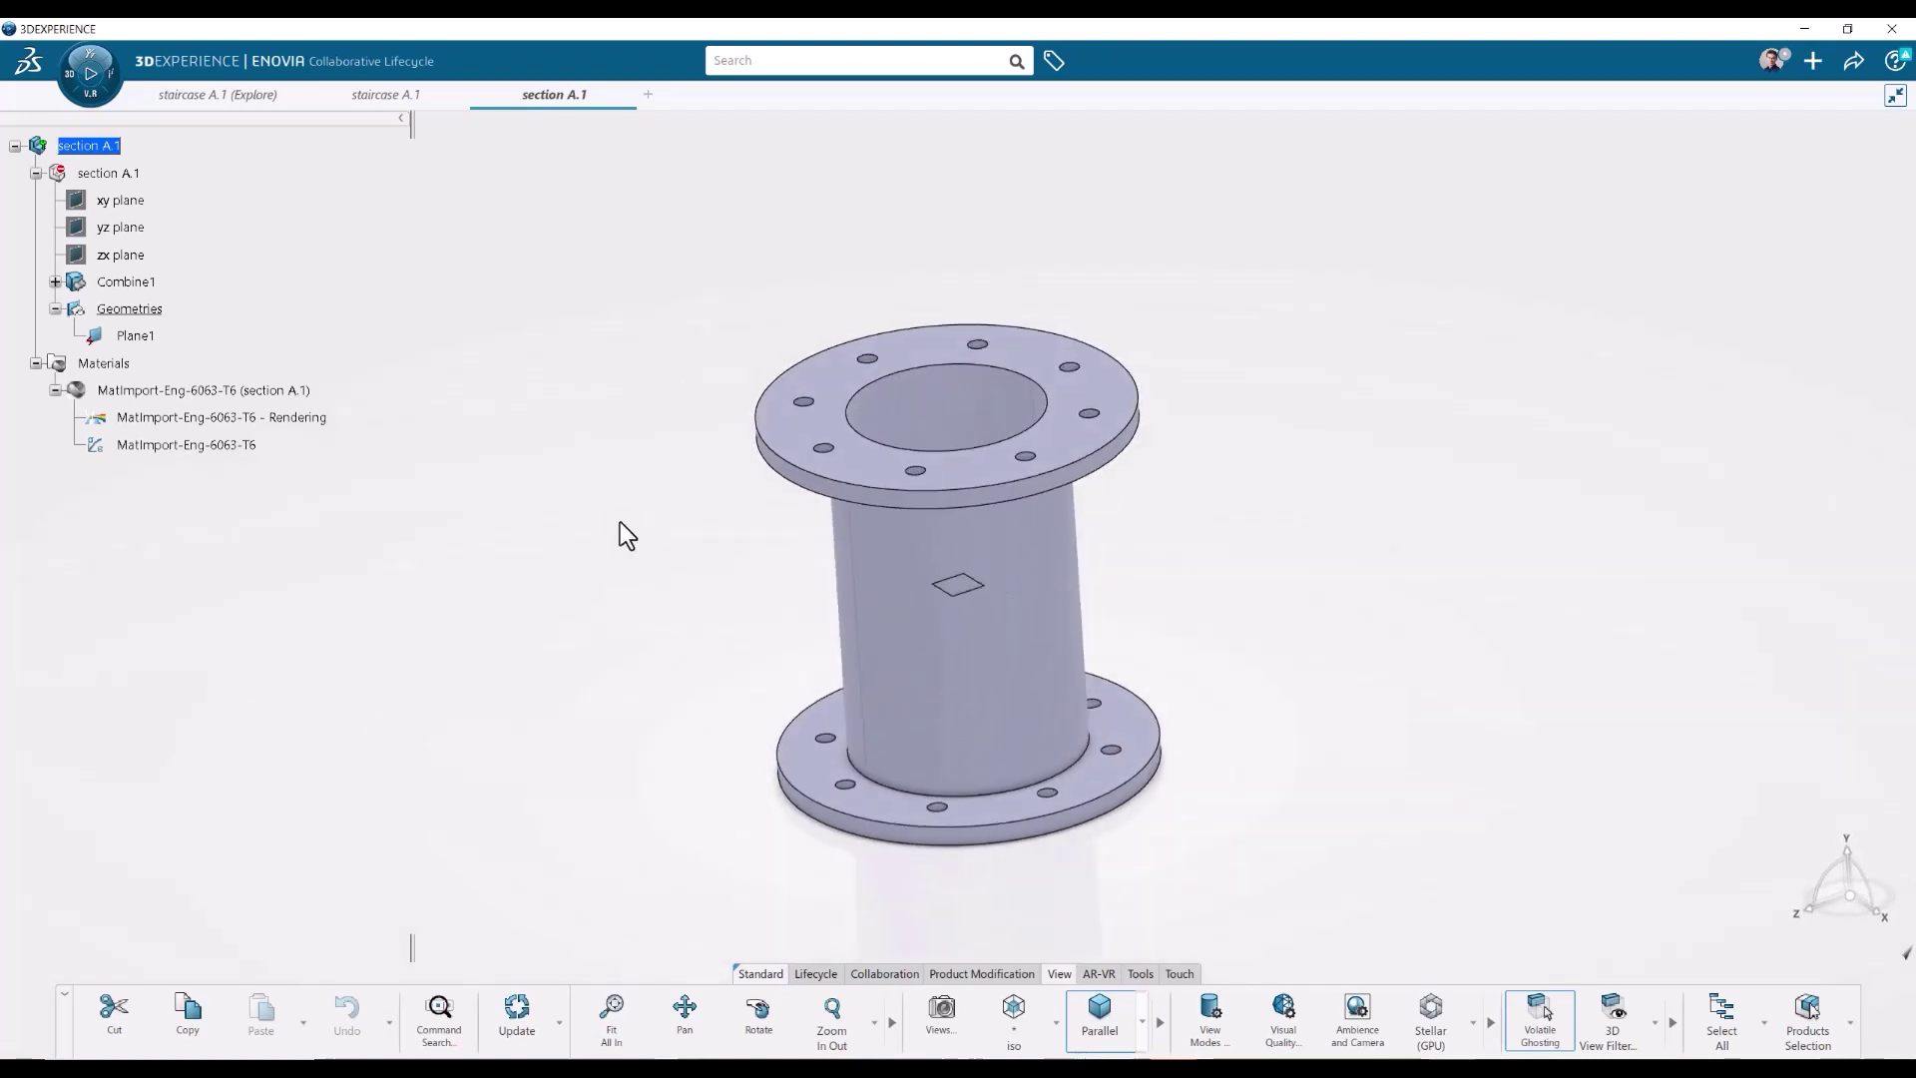
left_click(55, 281)
left_click(128, 283)
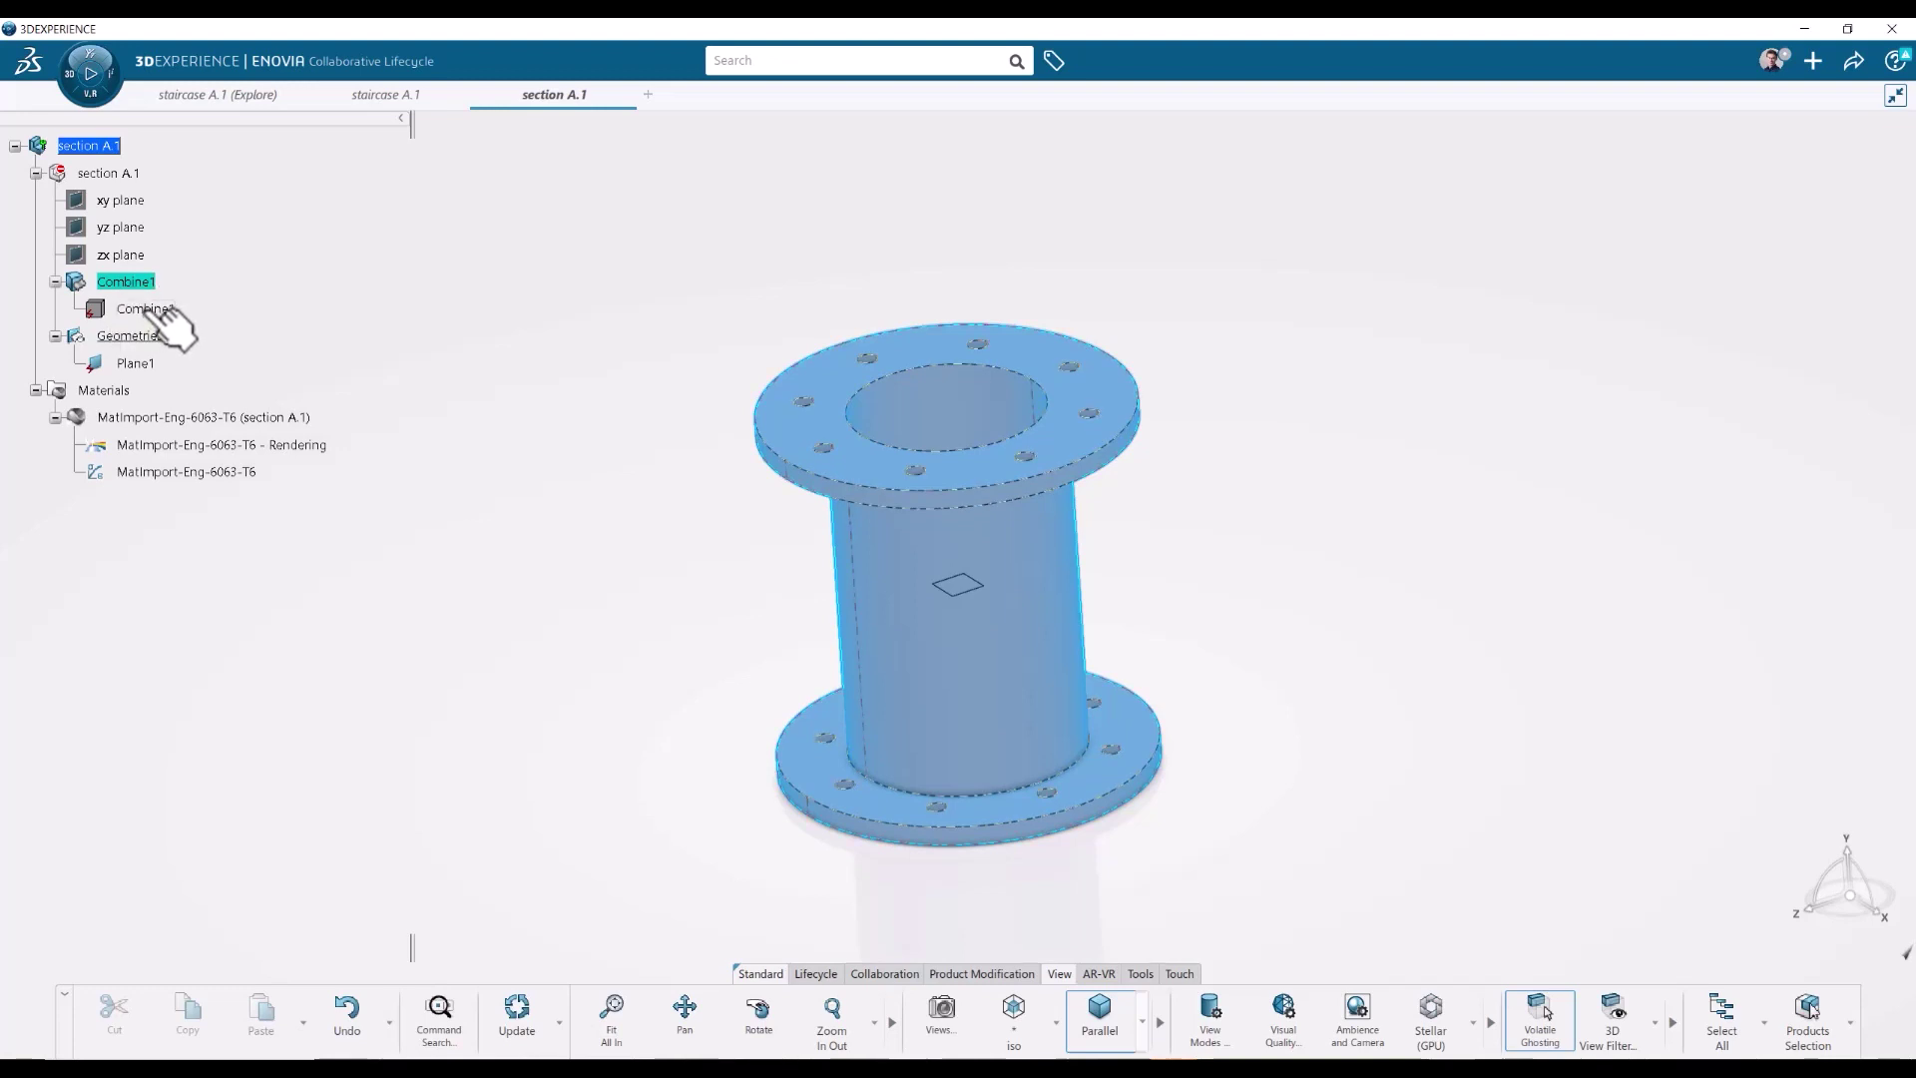
left_click(154, 309)
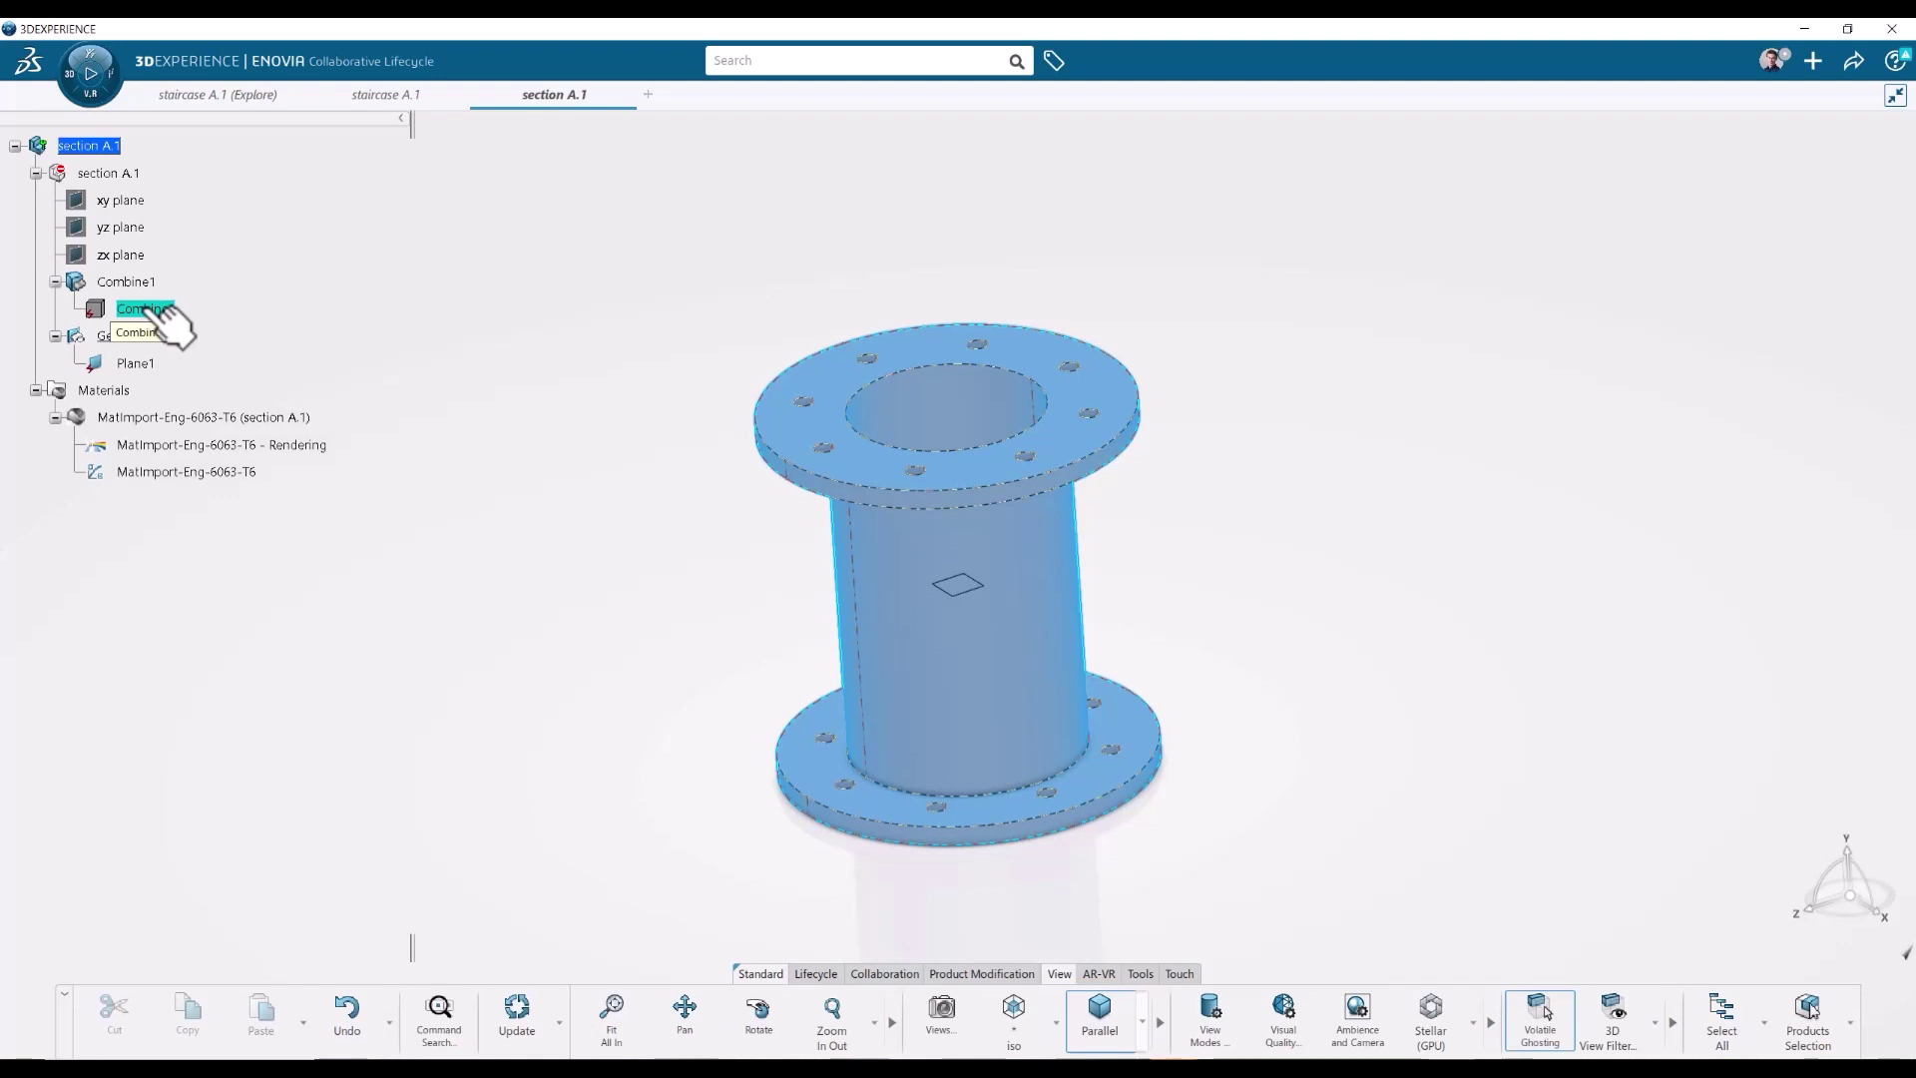
- Insert a new abstraction shape under the section A.1 root
right_click(97, 145)
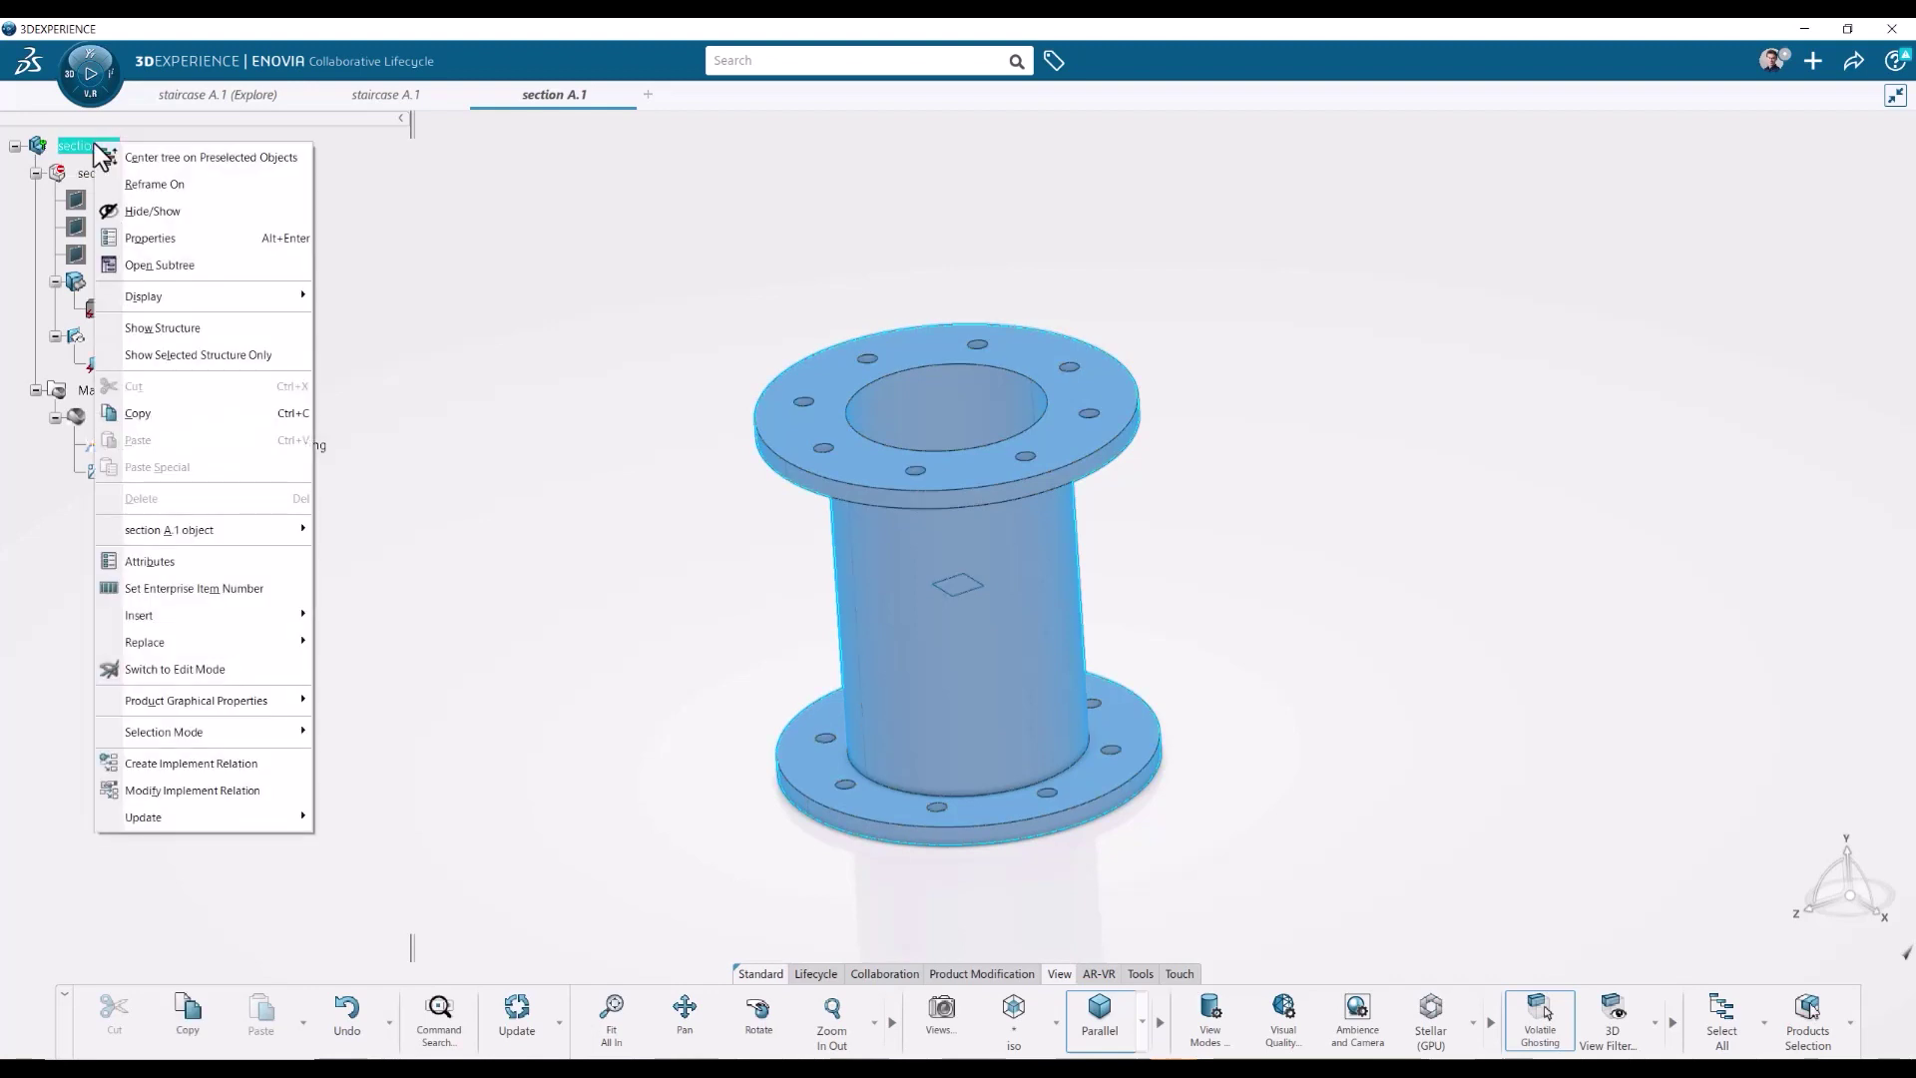
mouse_move(253, 625)
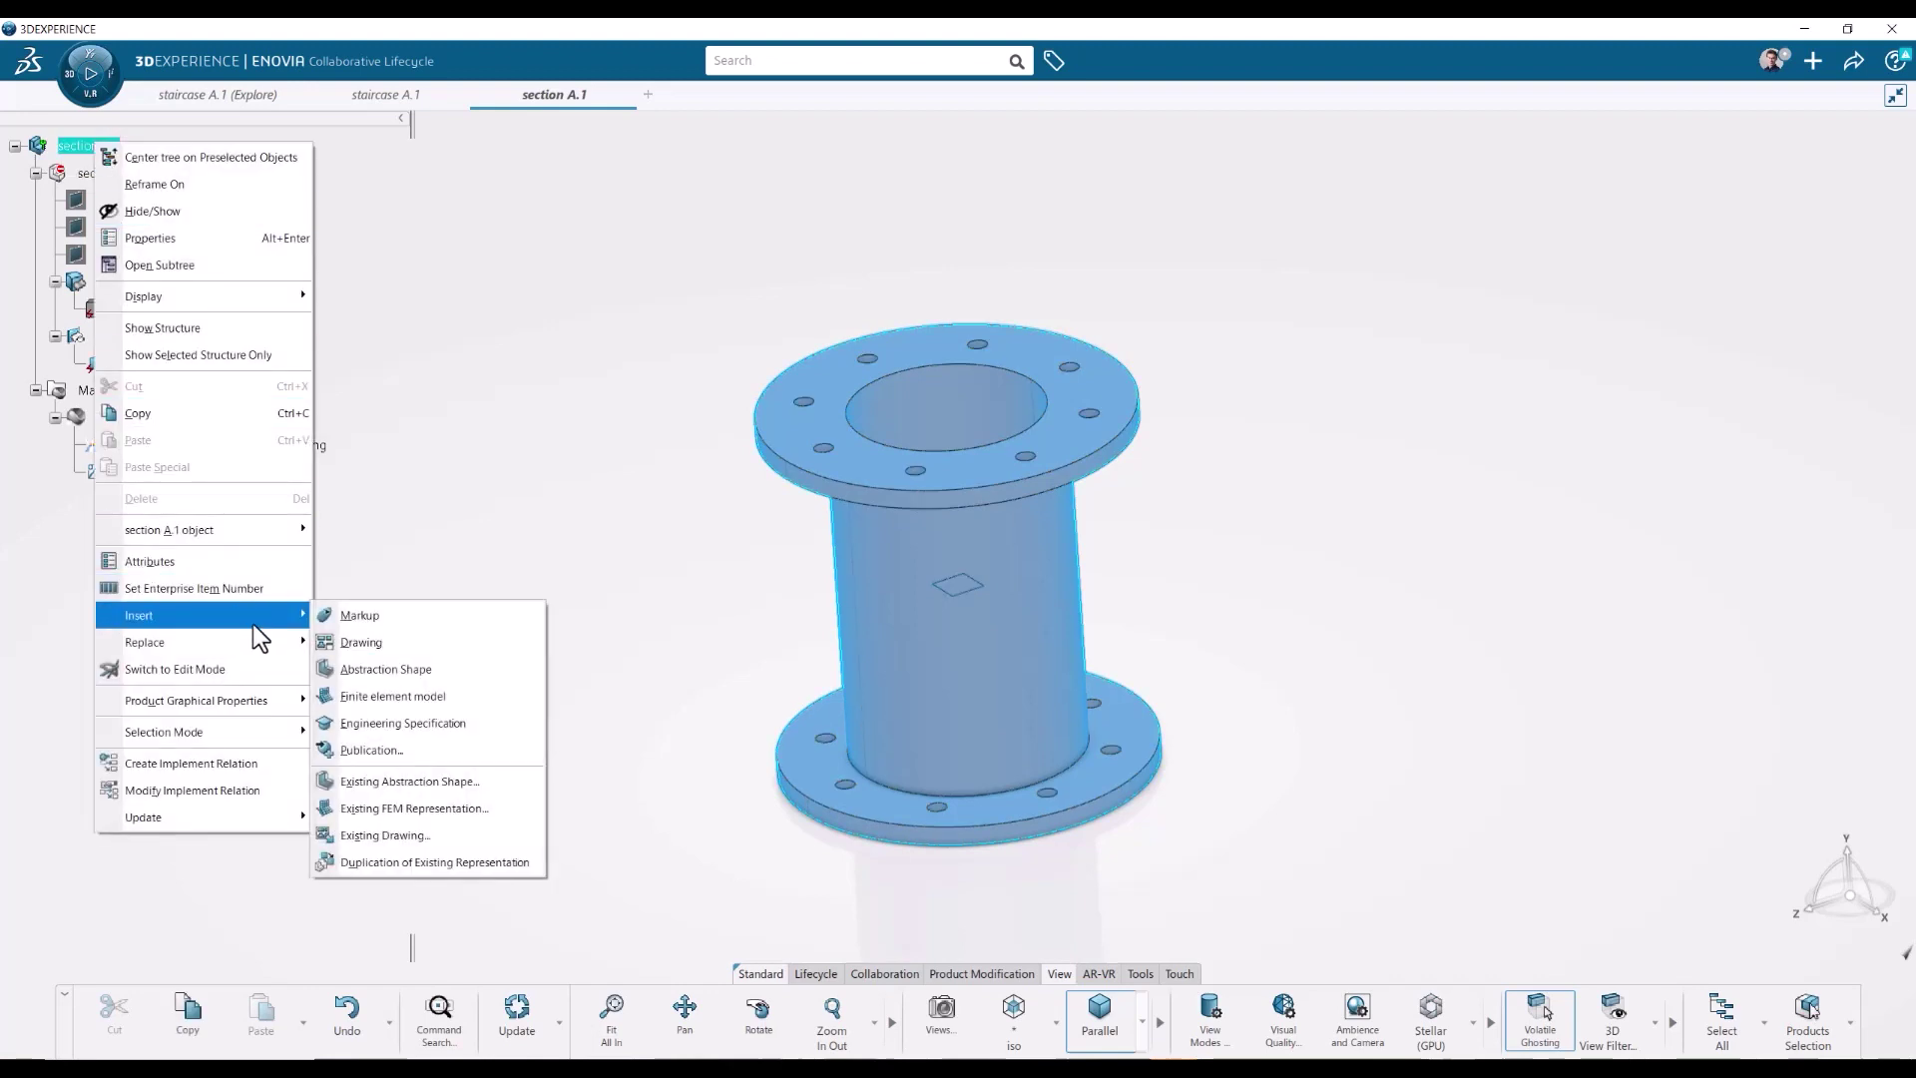
left_click(459, 676)
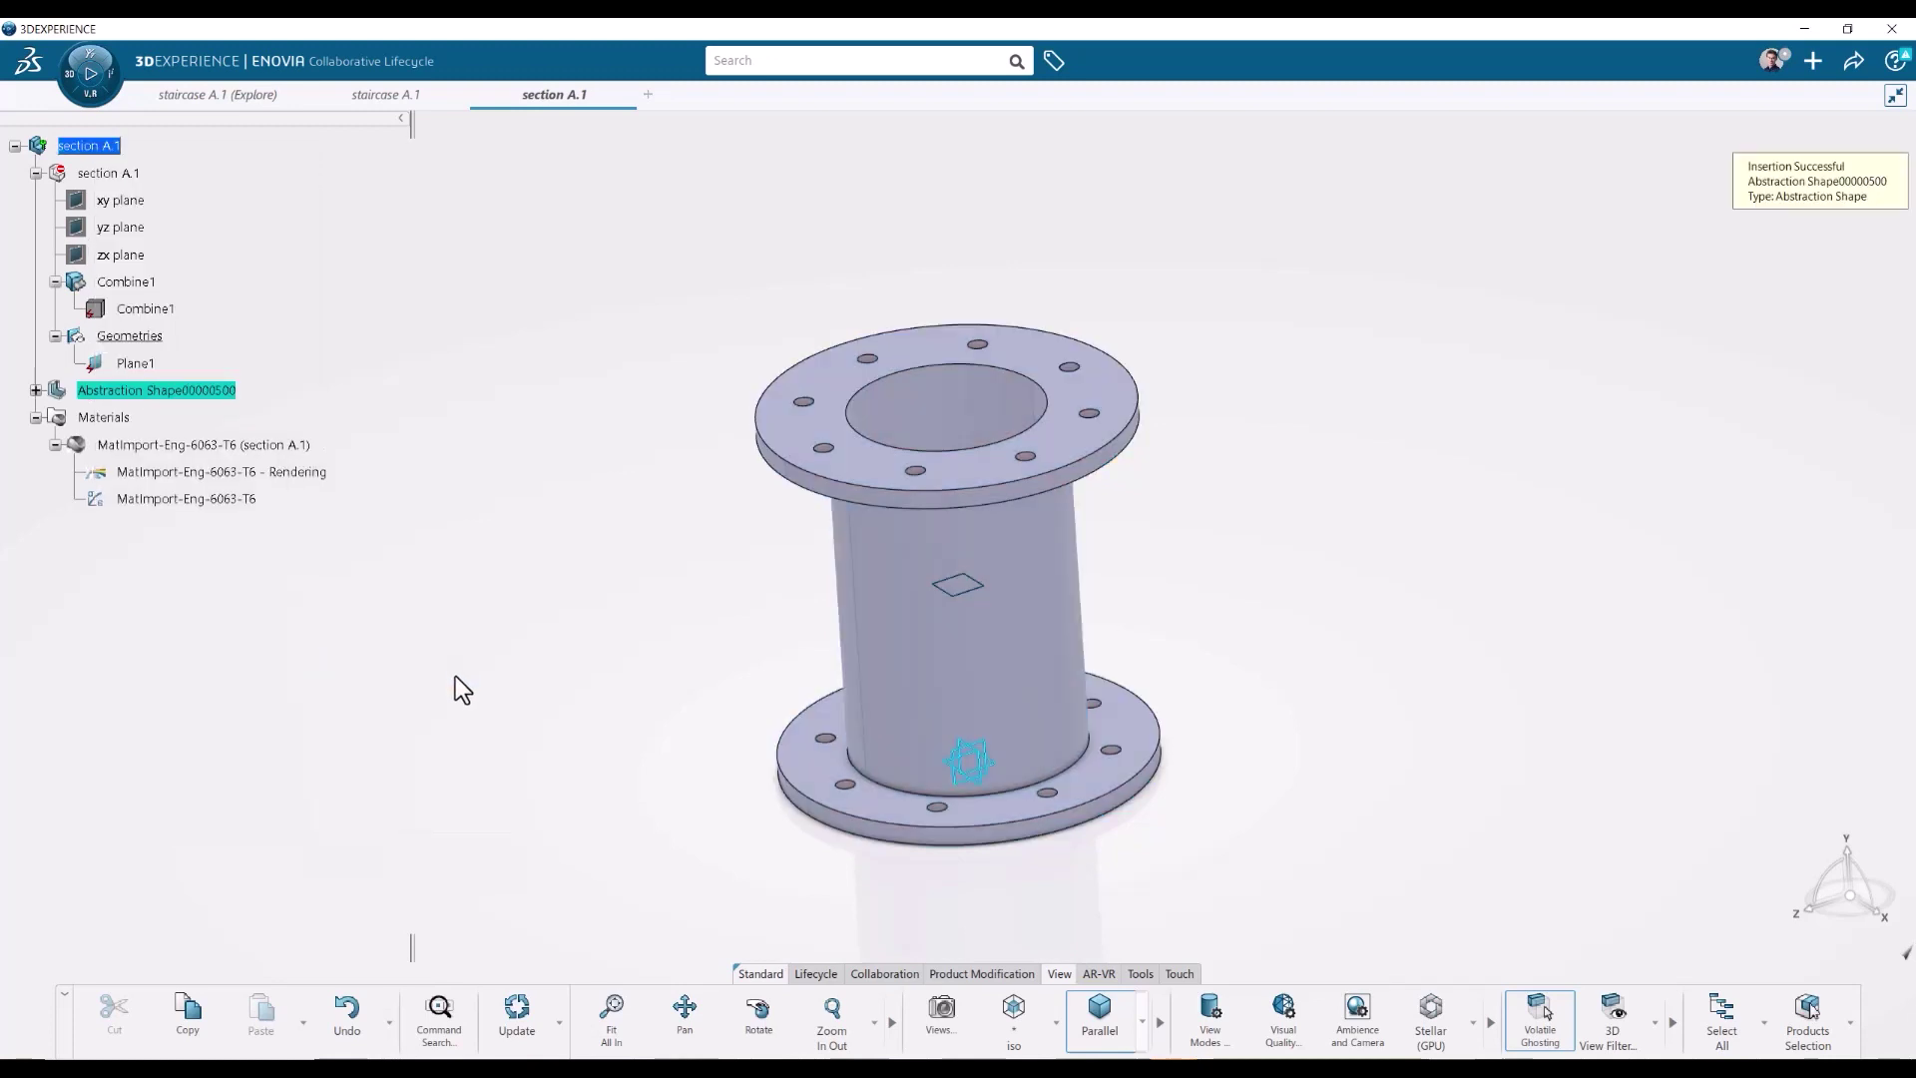
- Title the new abstraction shape 'section abstr1' in its Properties and expand it
right_click(225, 392)
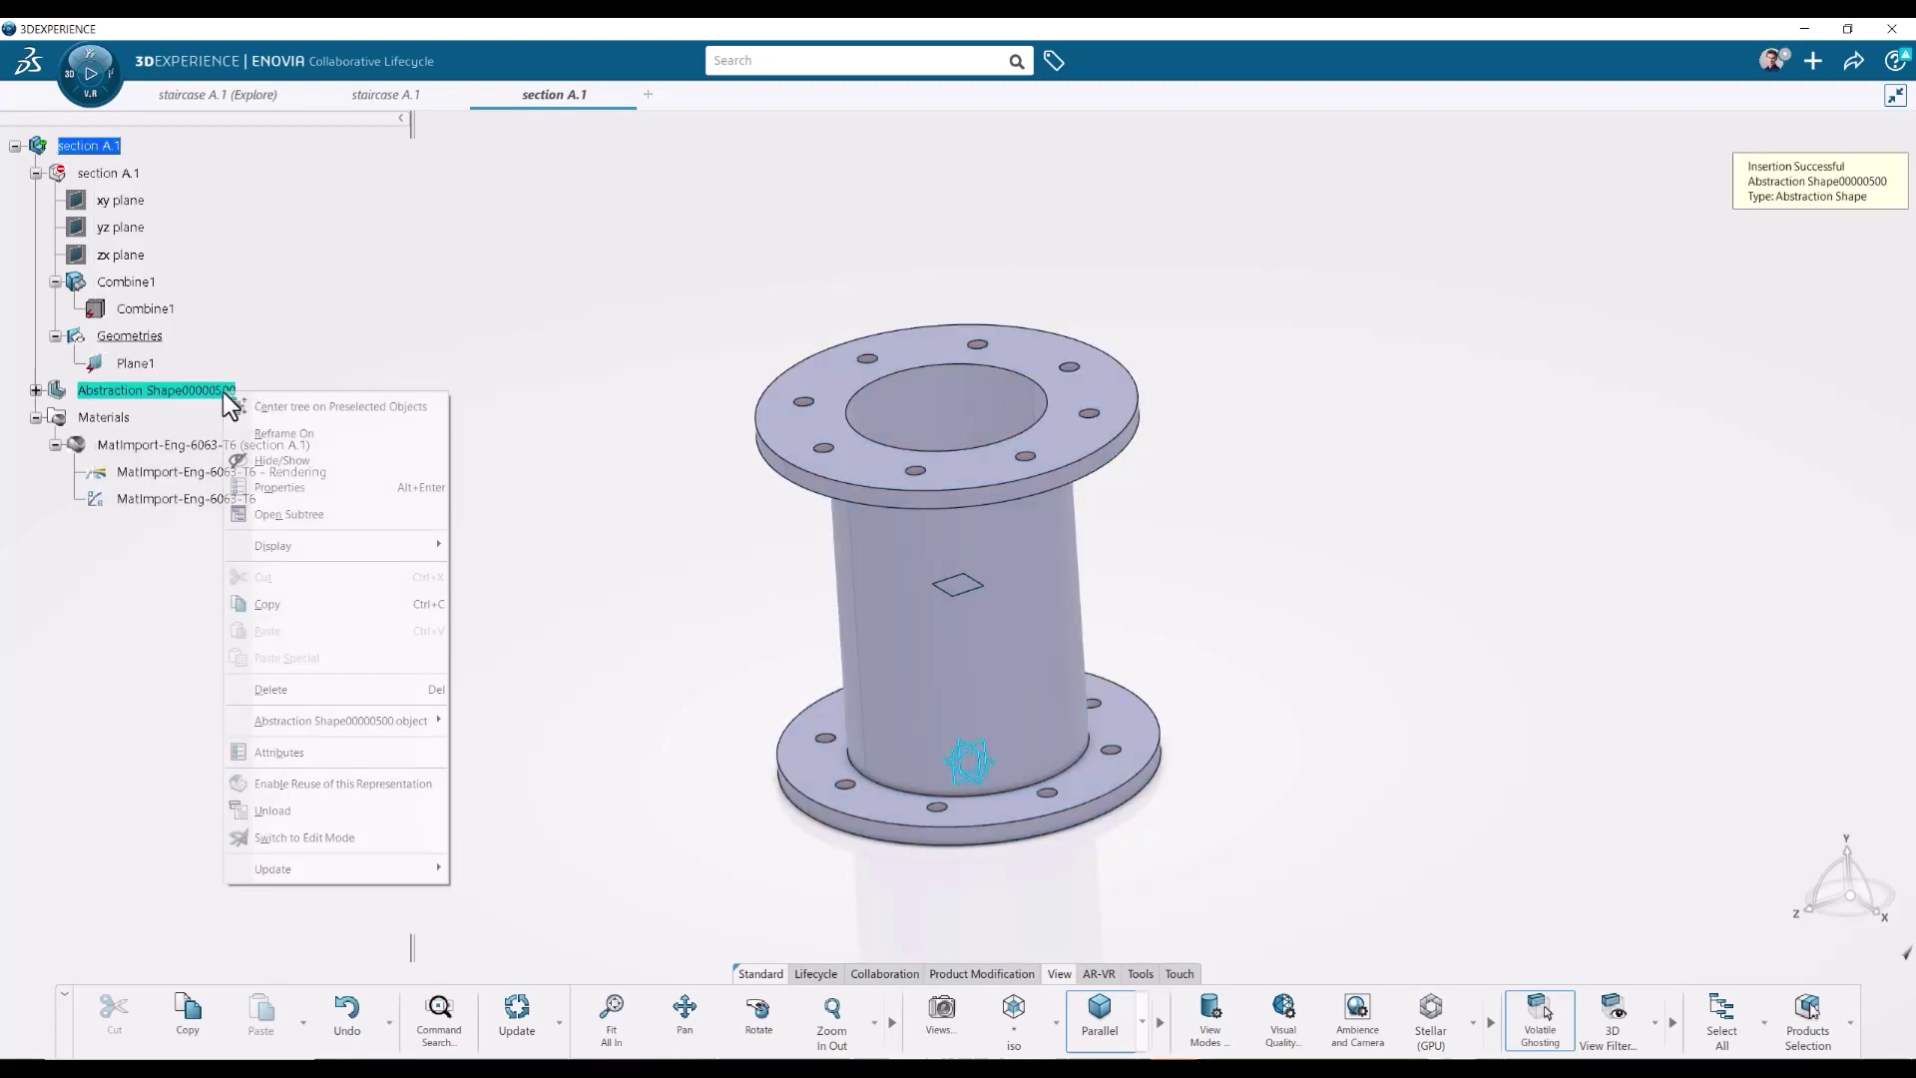
left_click(435, 507)
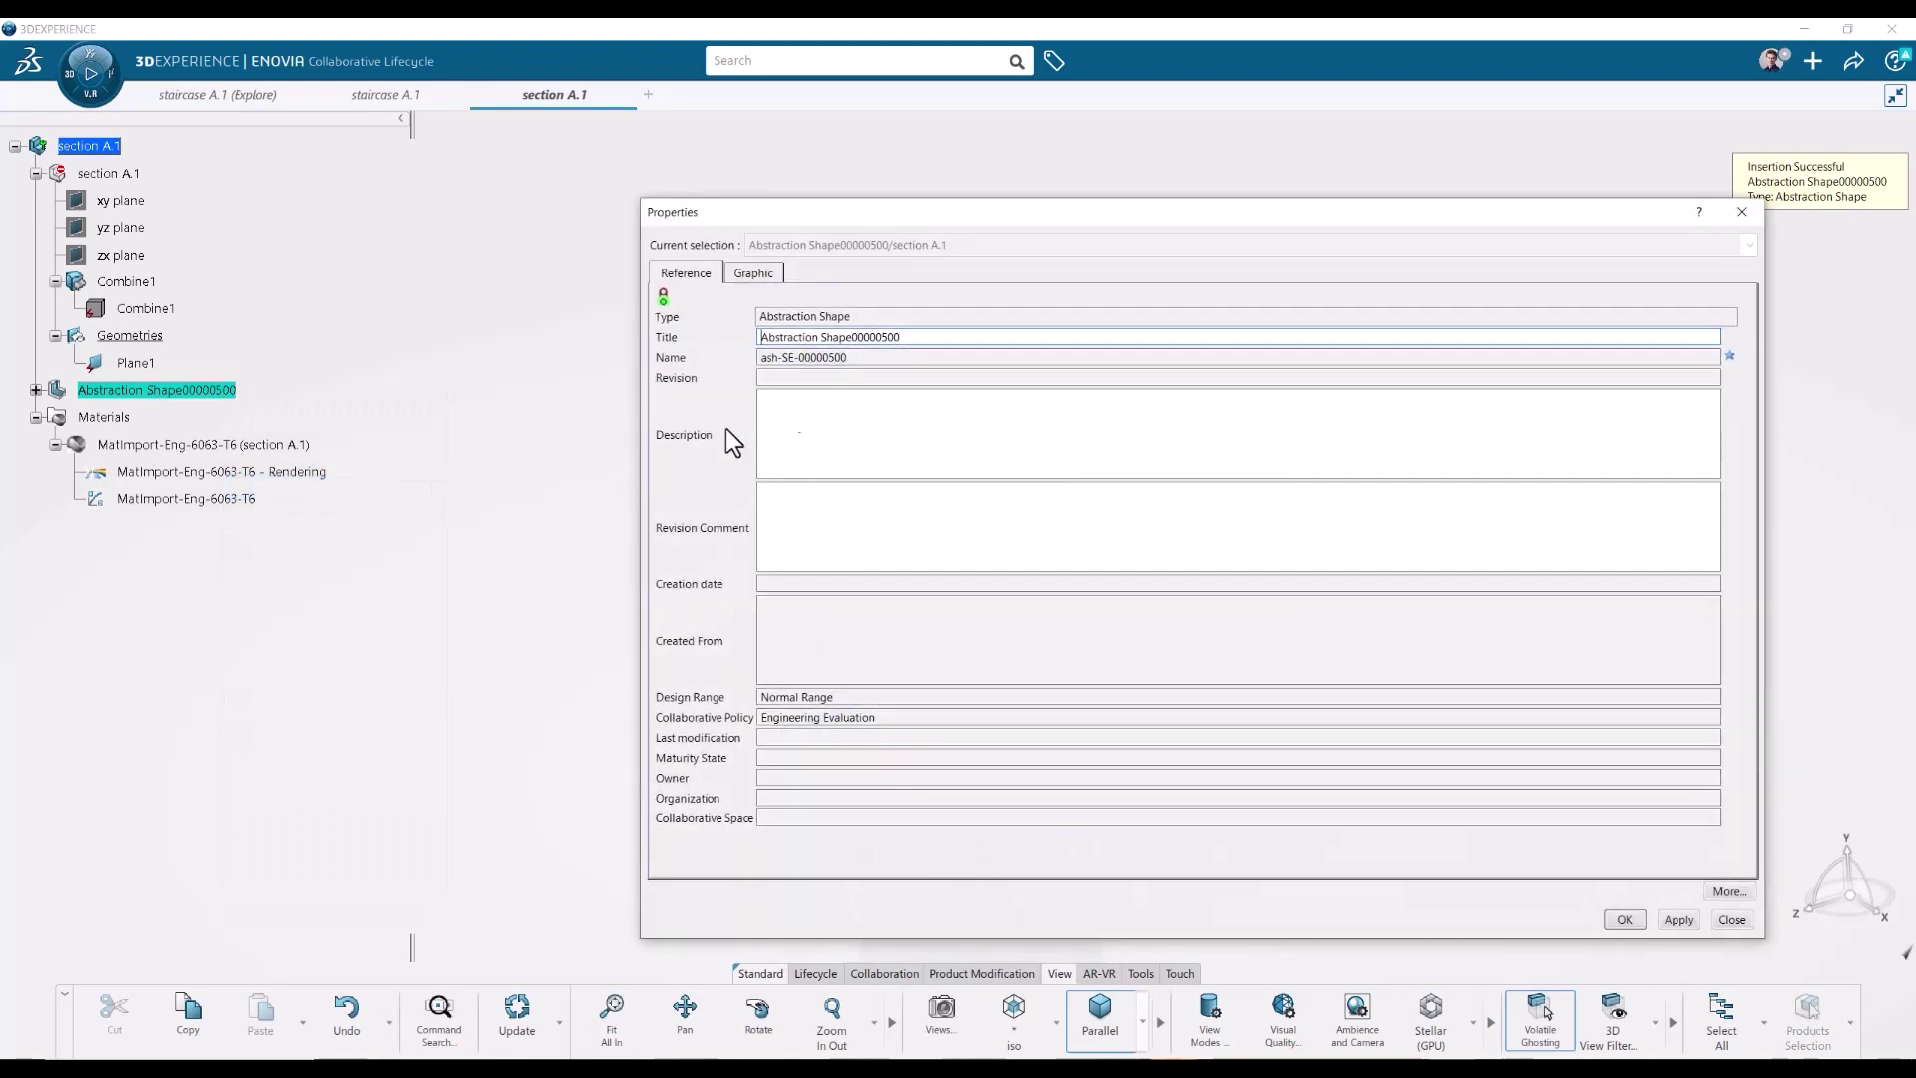
left_click_drag(919, 337, 628, 339)
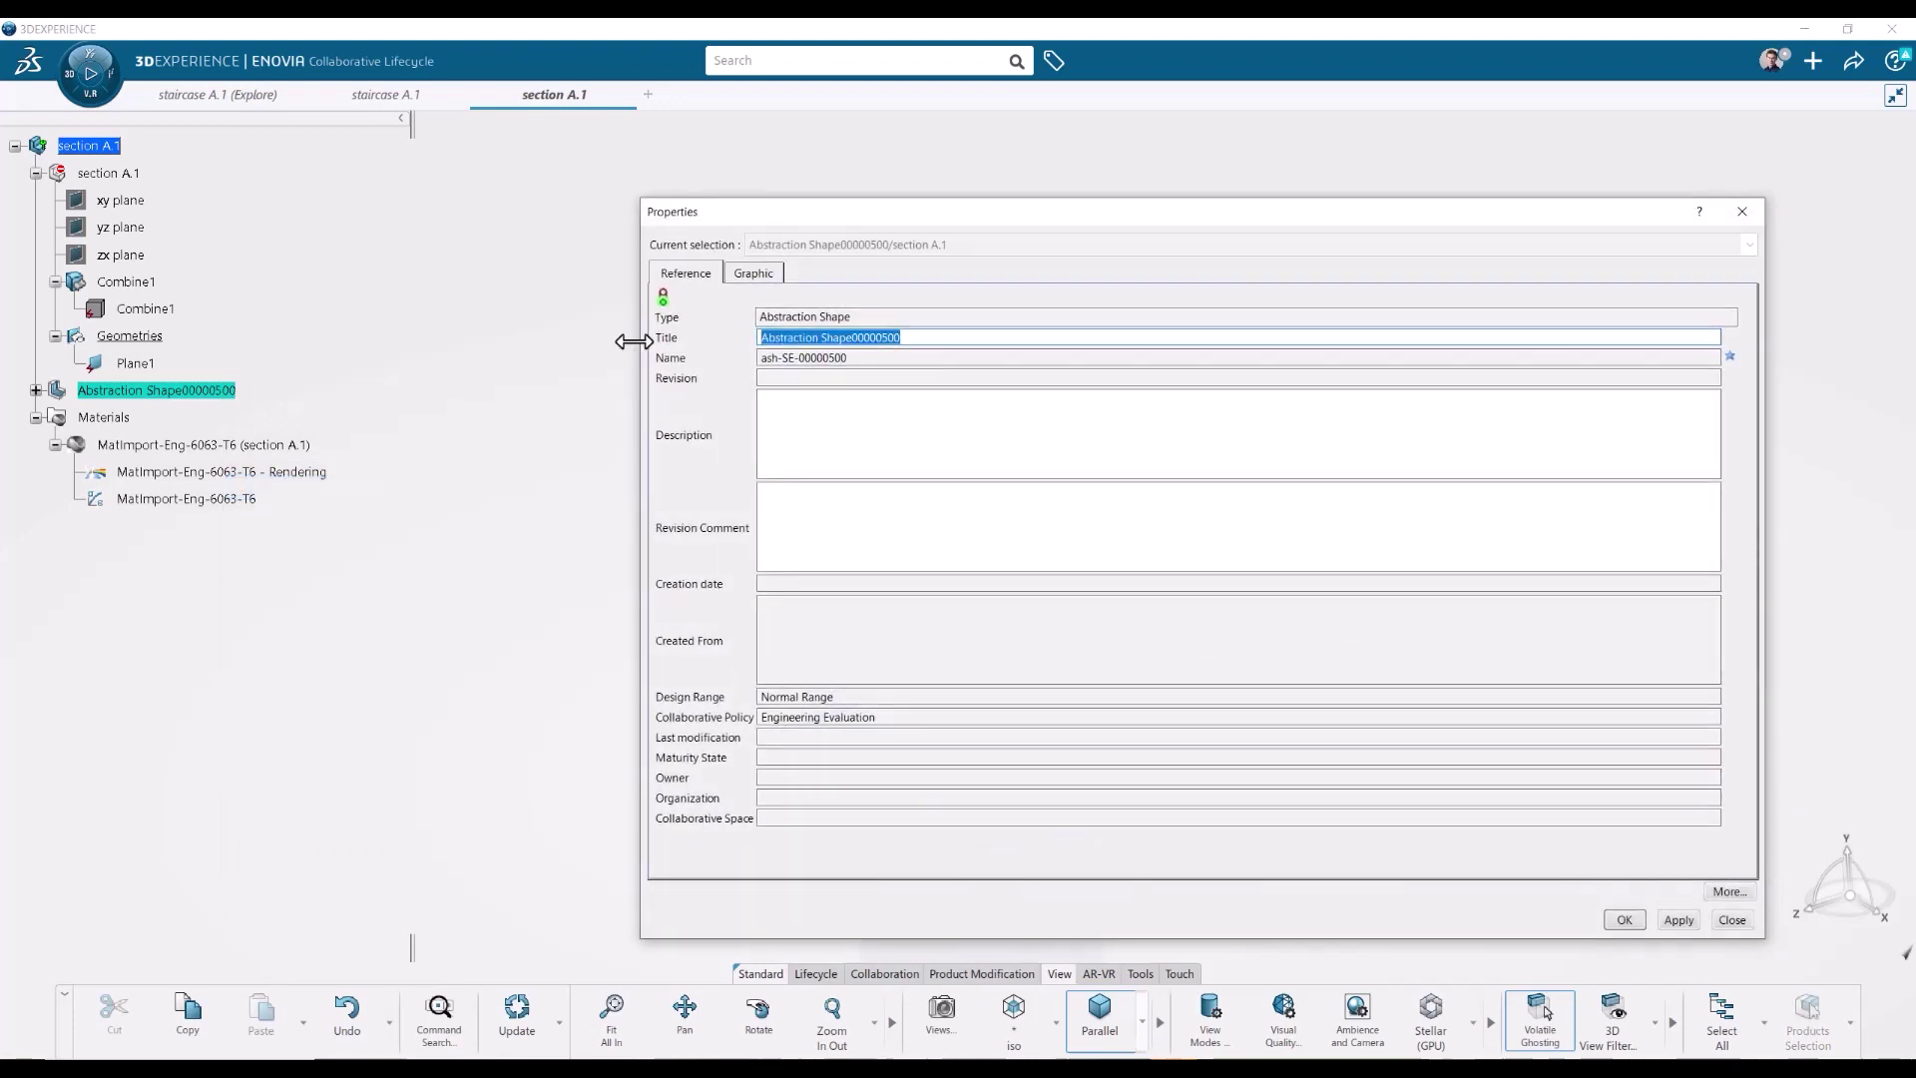
type("section abstr1")
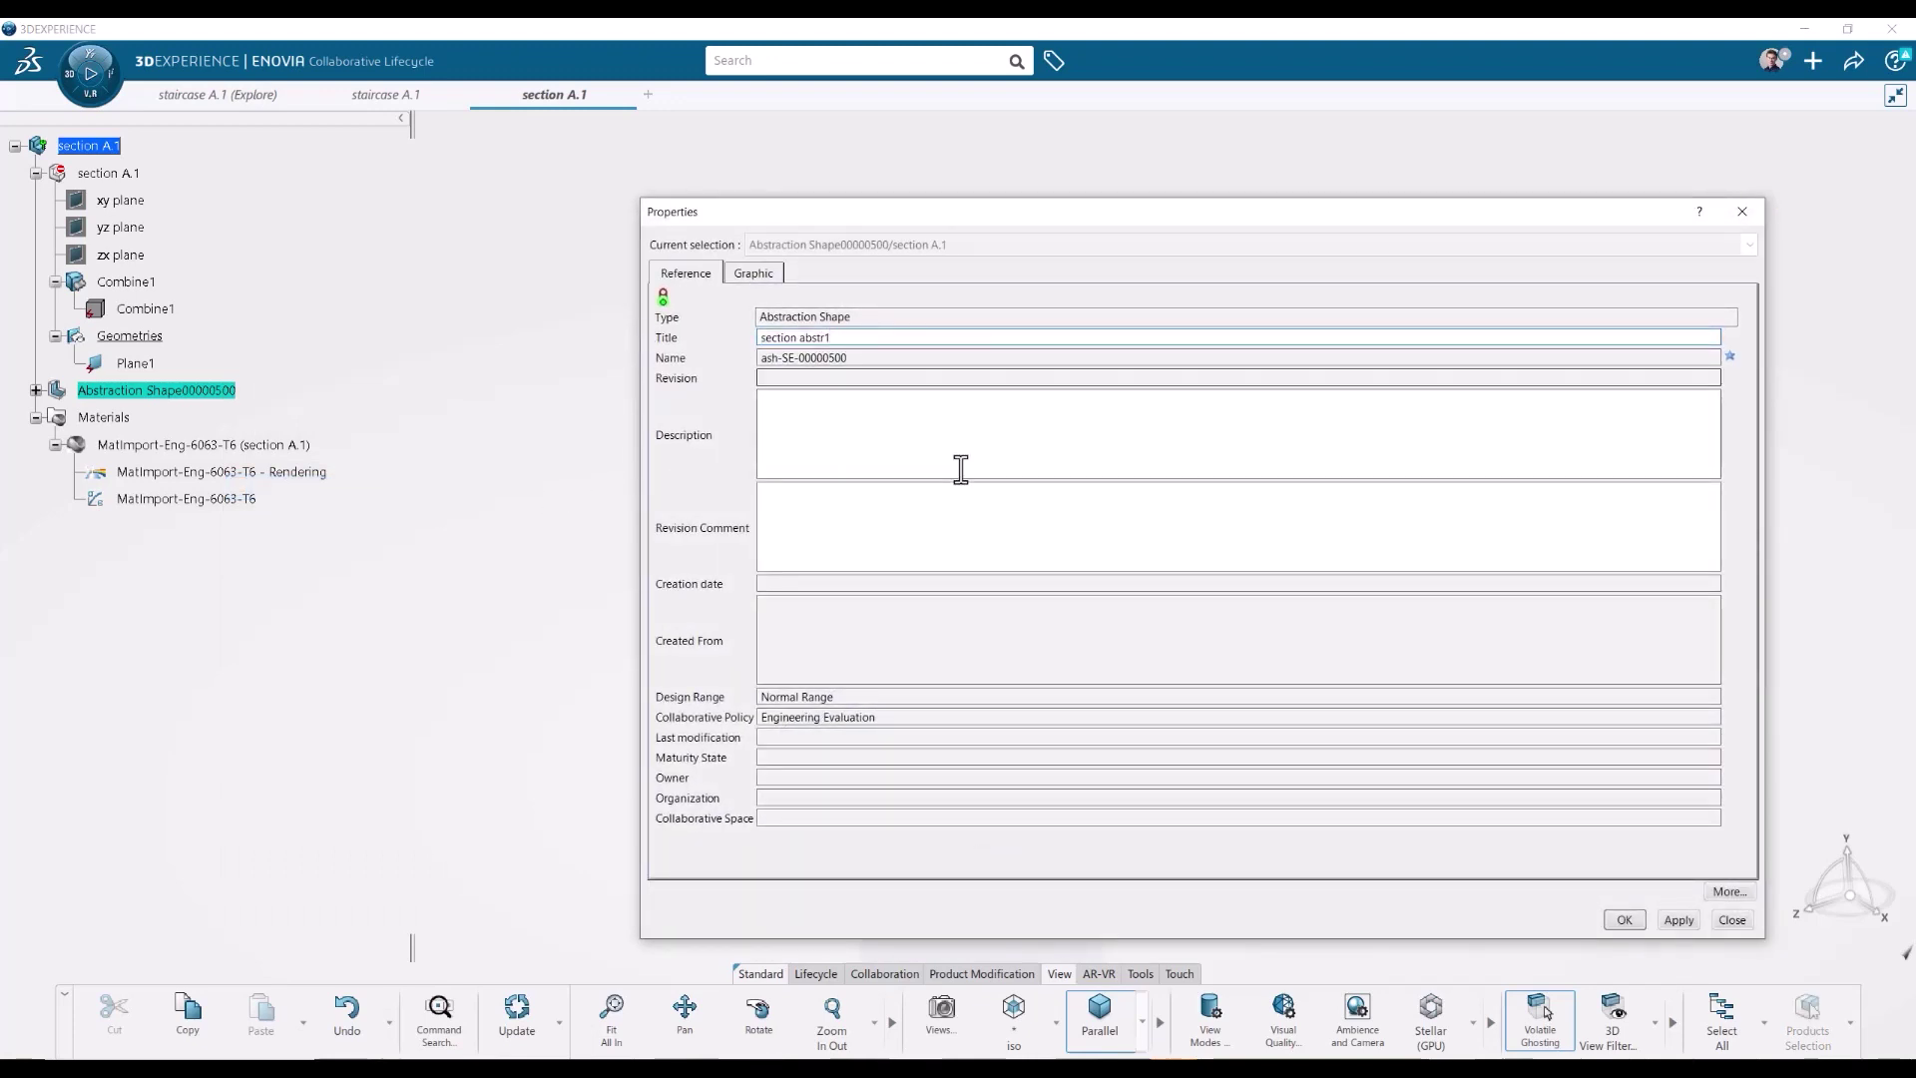
left_click(1623, 919)
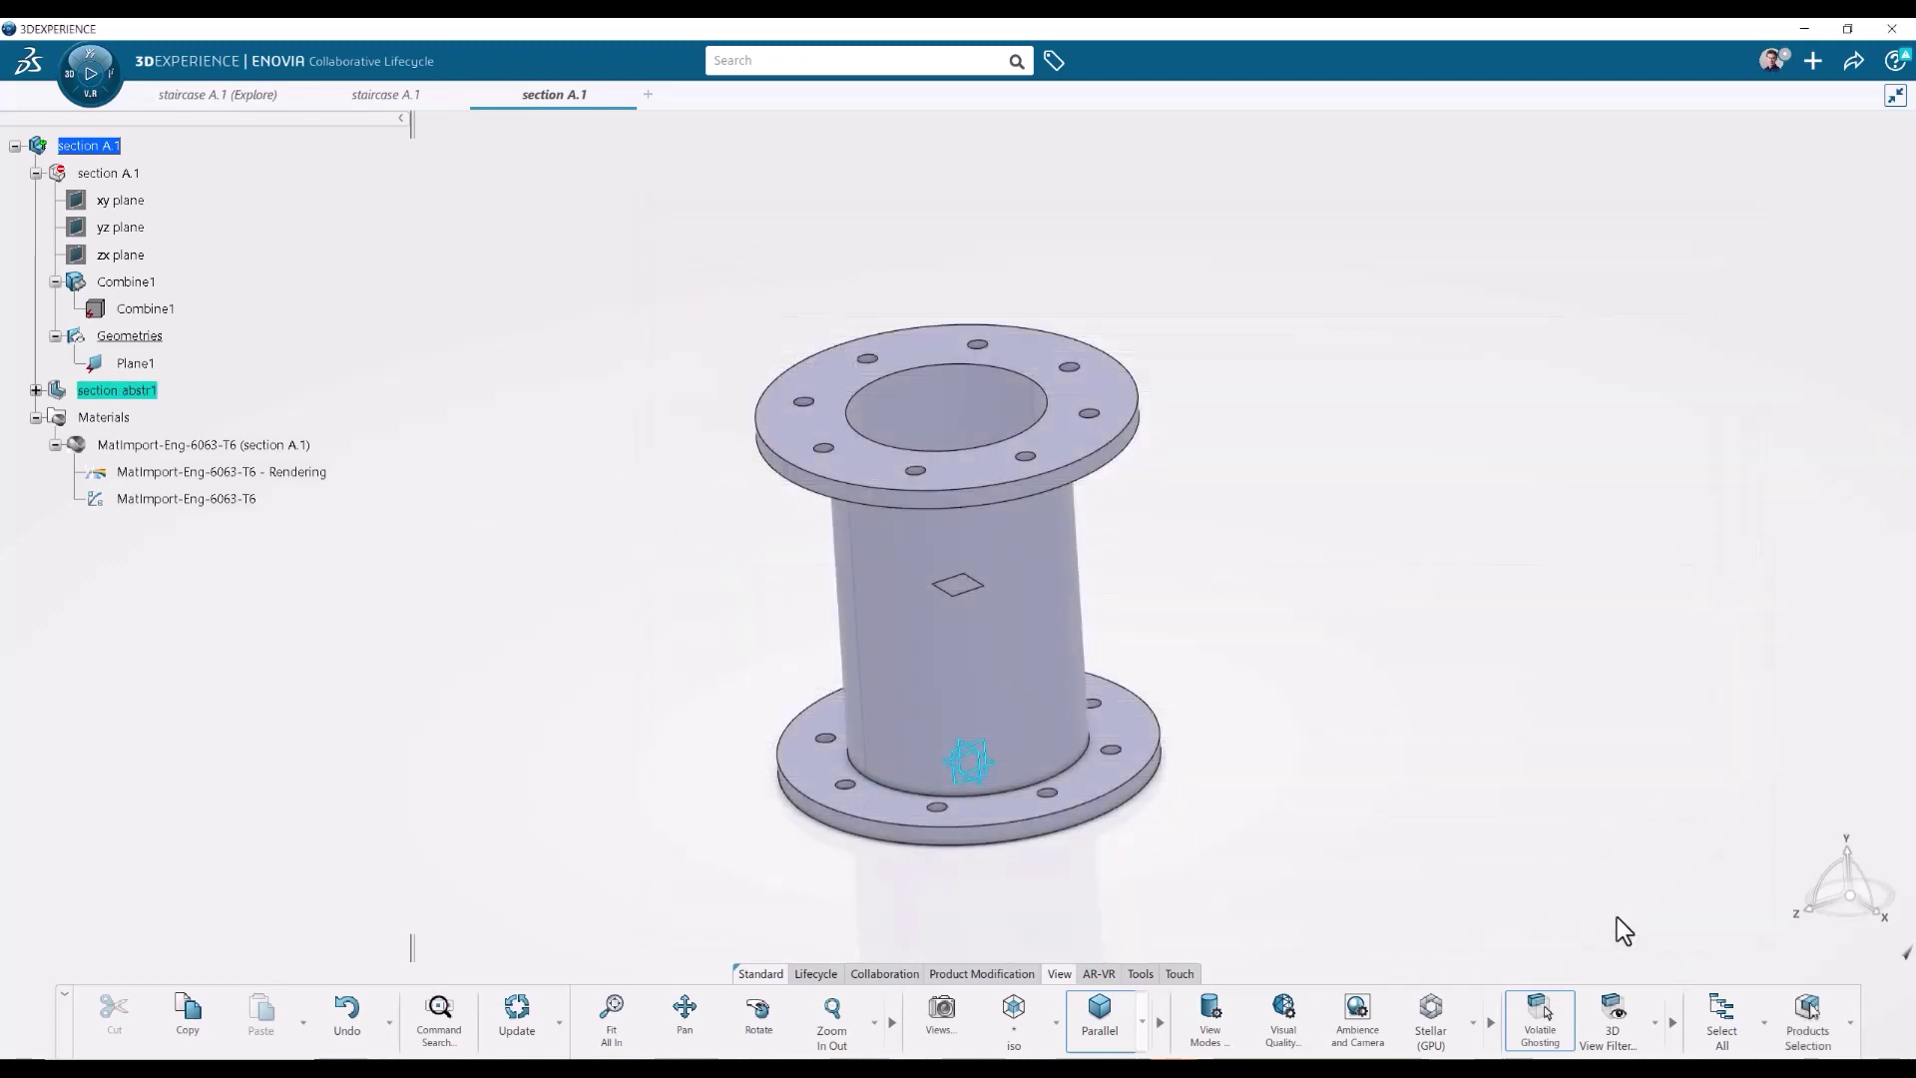
left_click(36, 391)
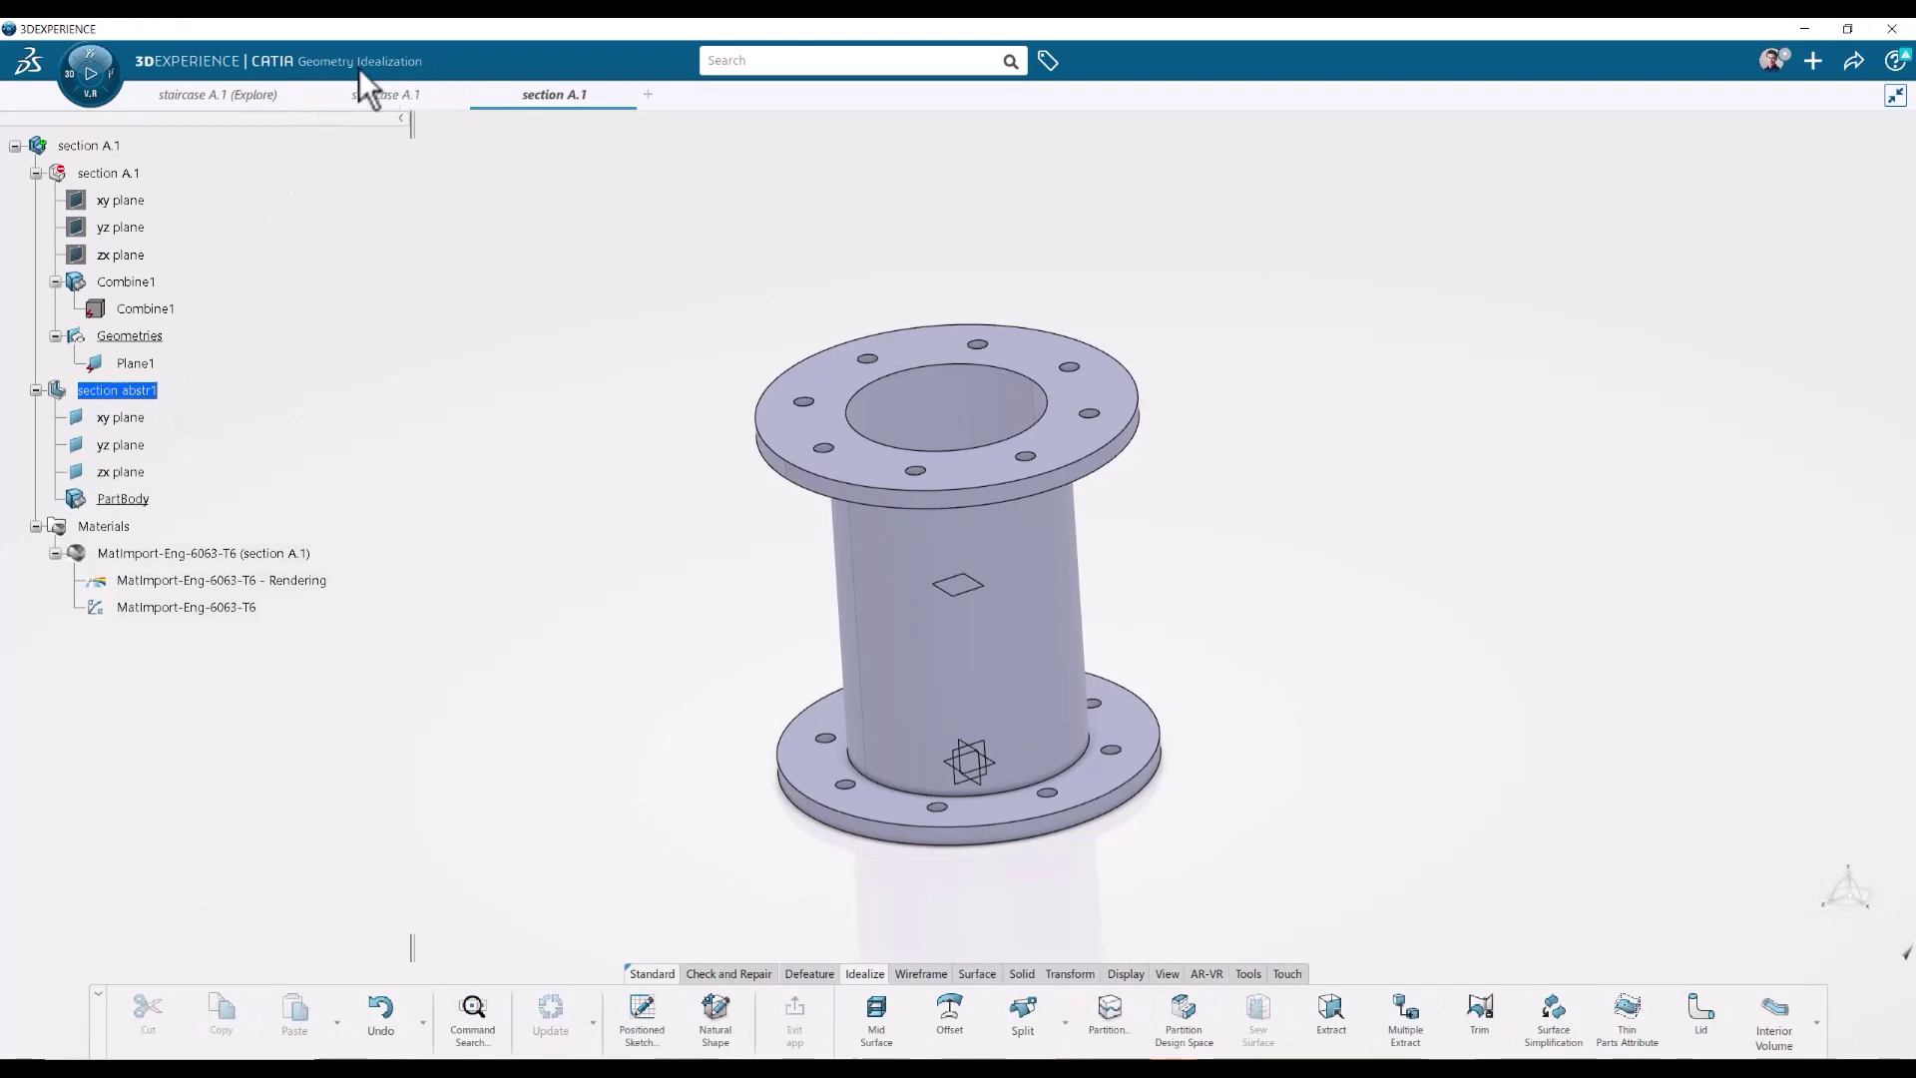
- Search the compass apps for 'geom' and launch Geometry Idealization
left_click(96, 100)
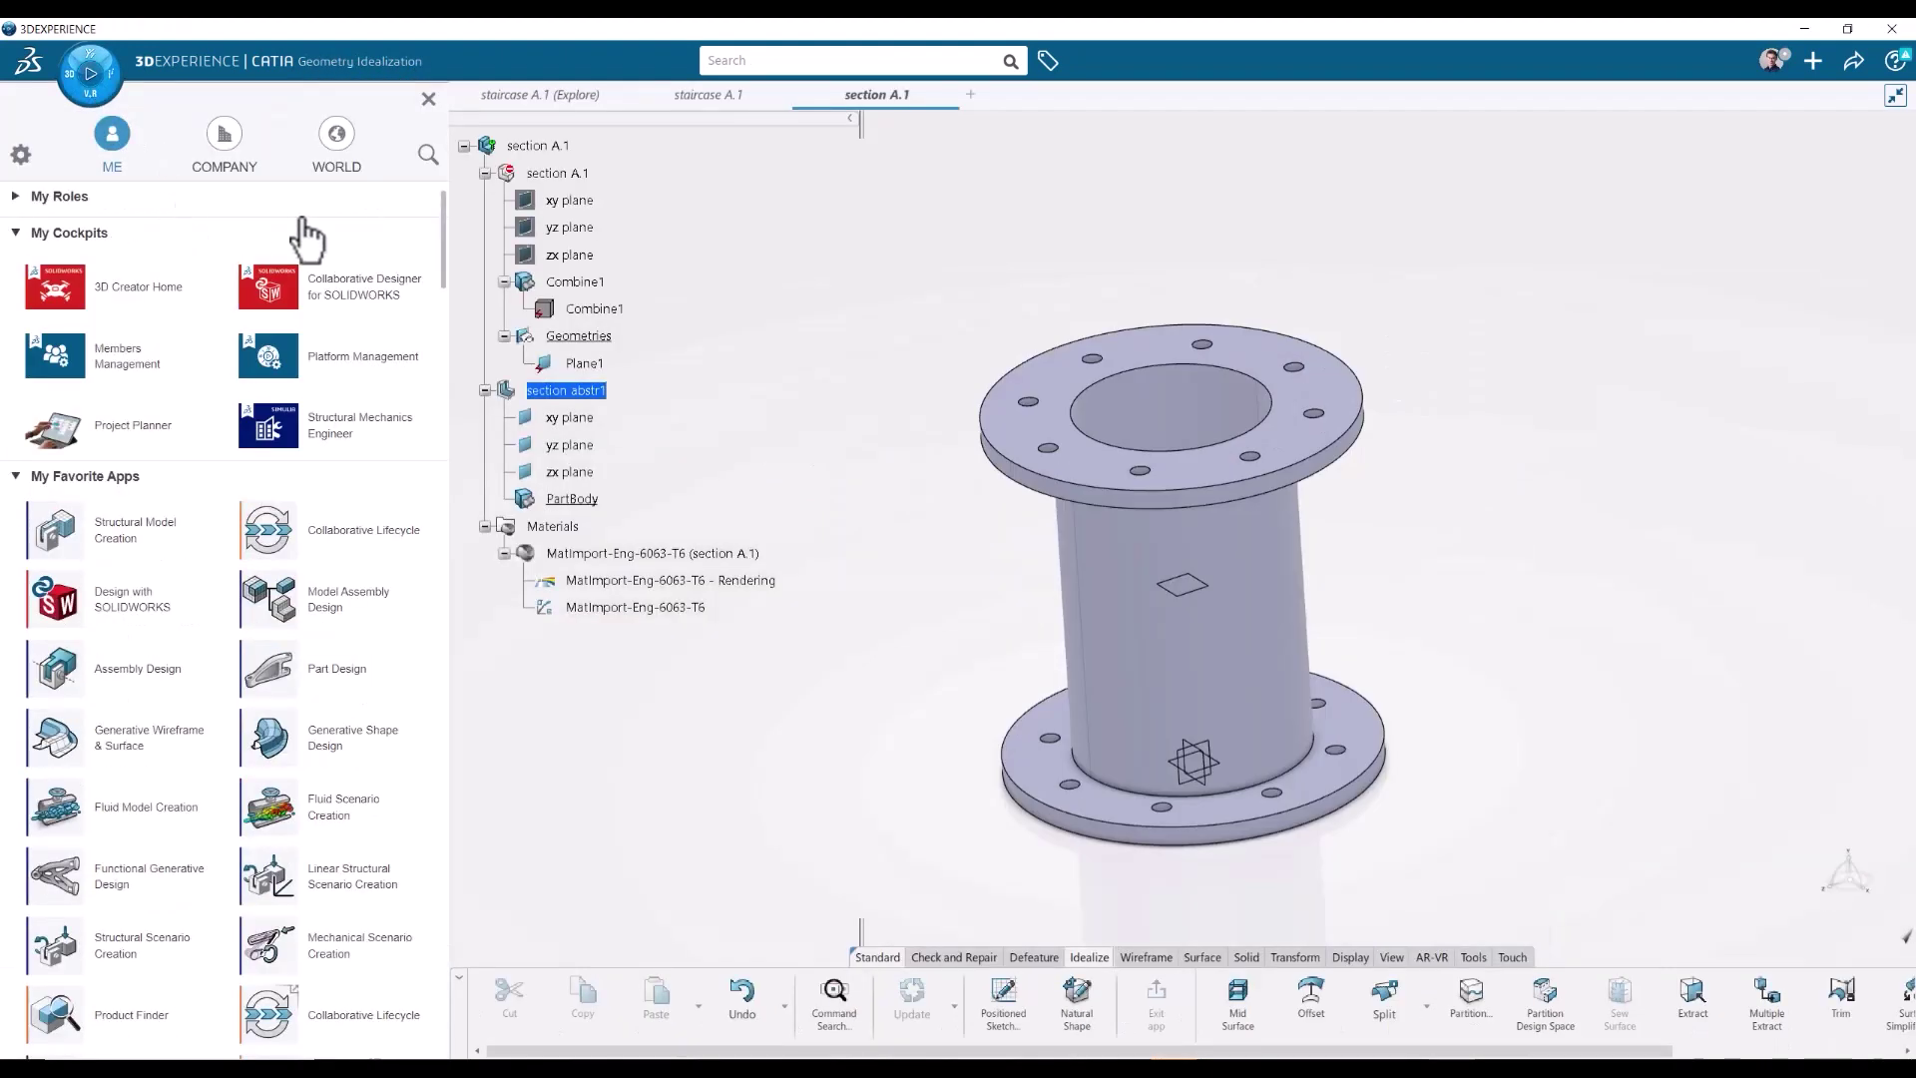
left_click(428, 156)
type("g")
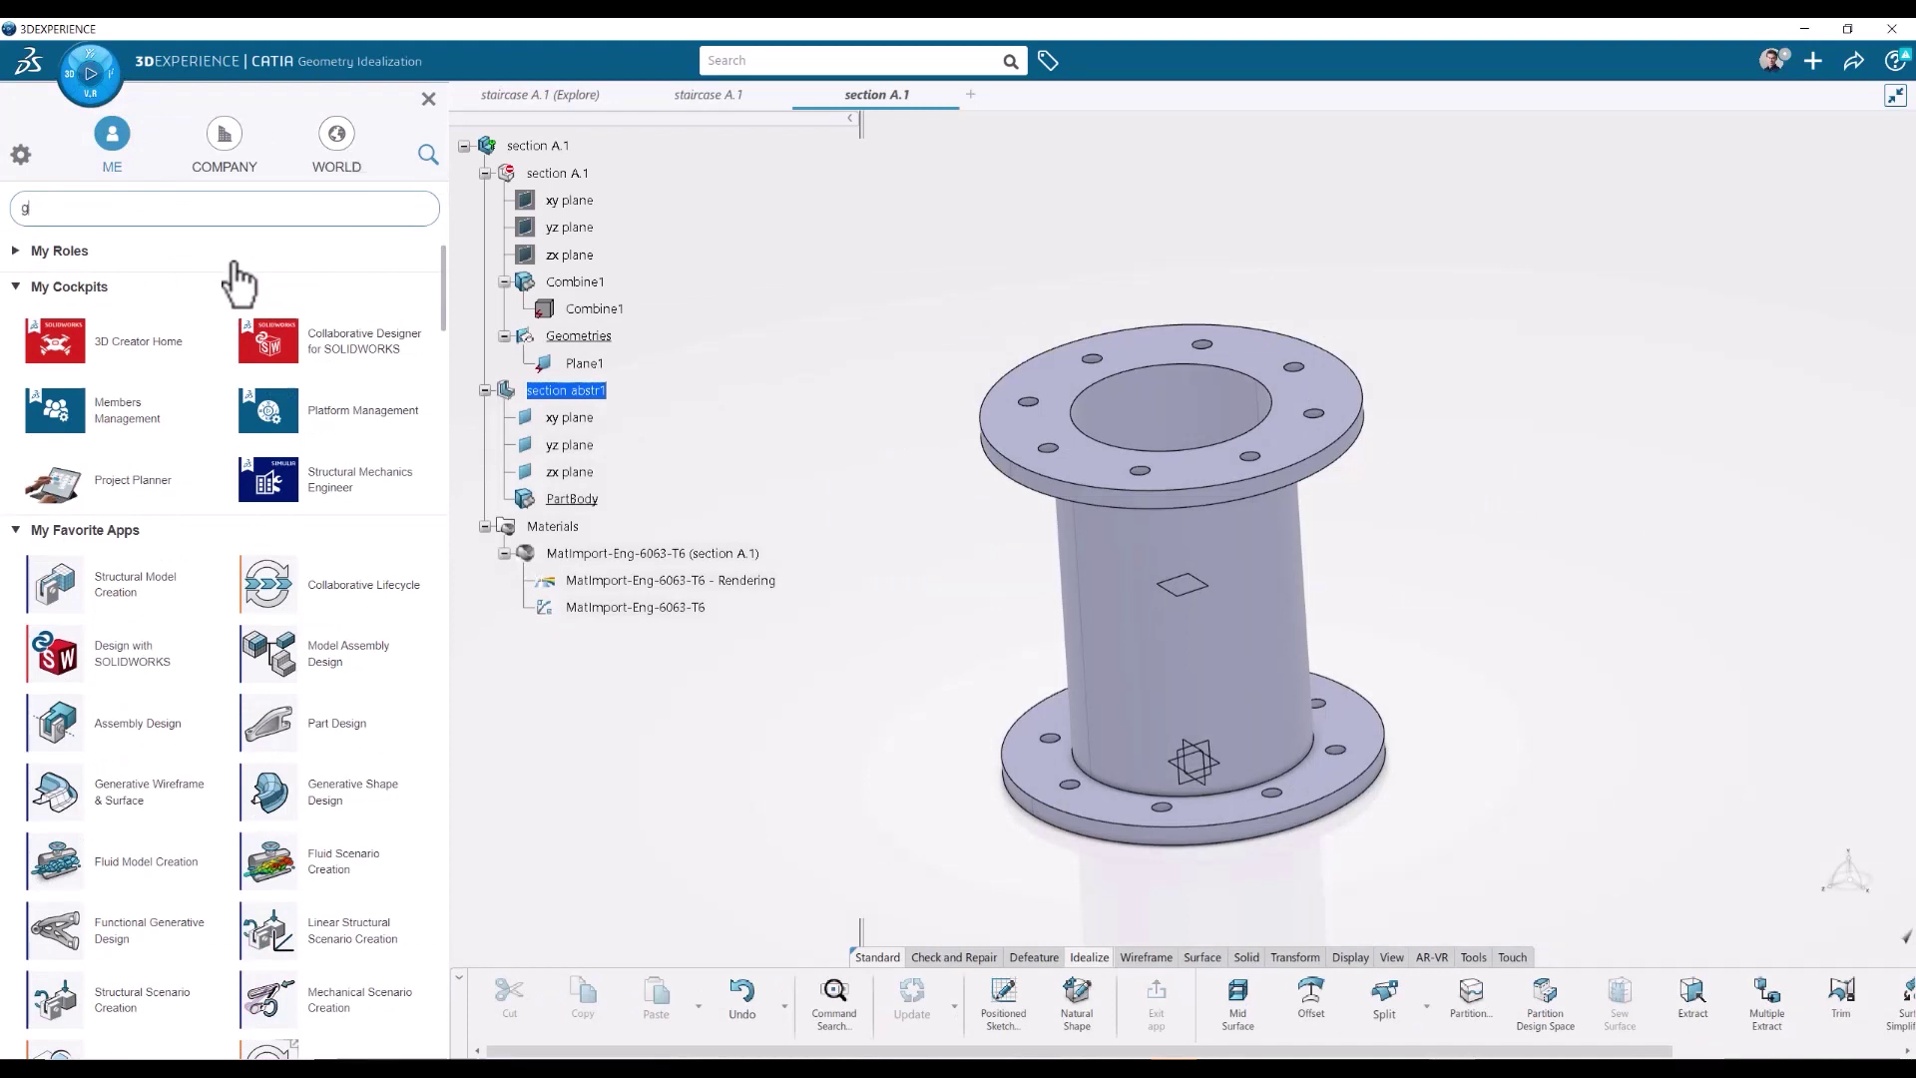
type("eometry")
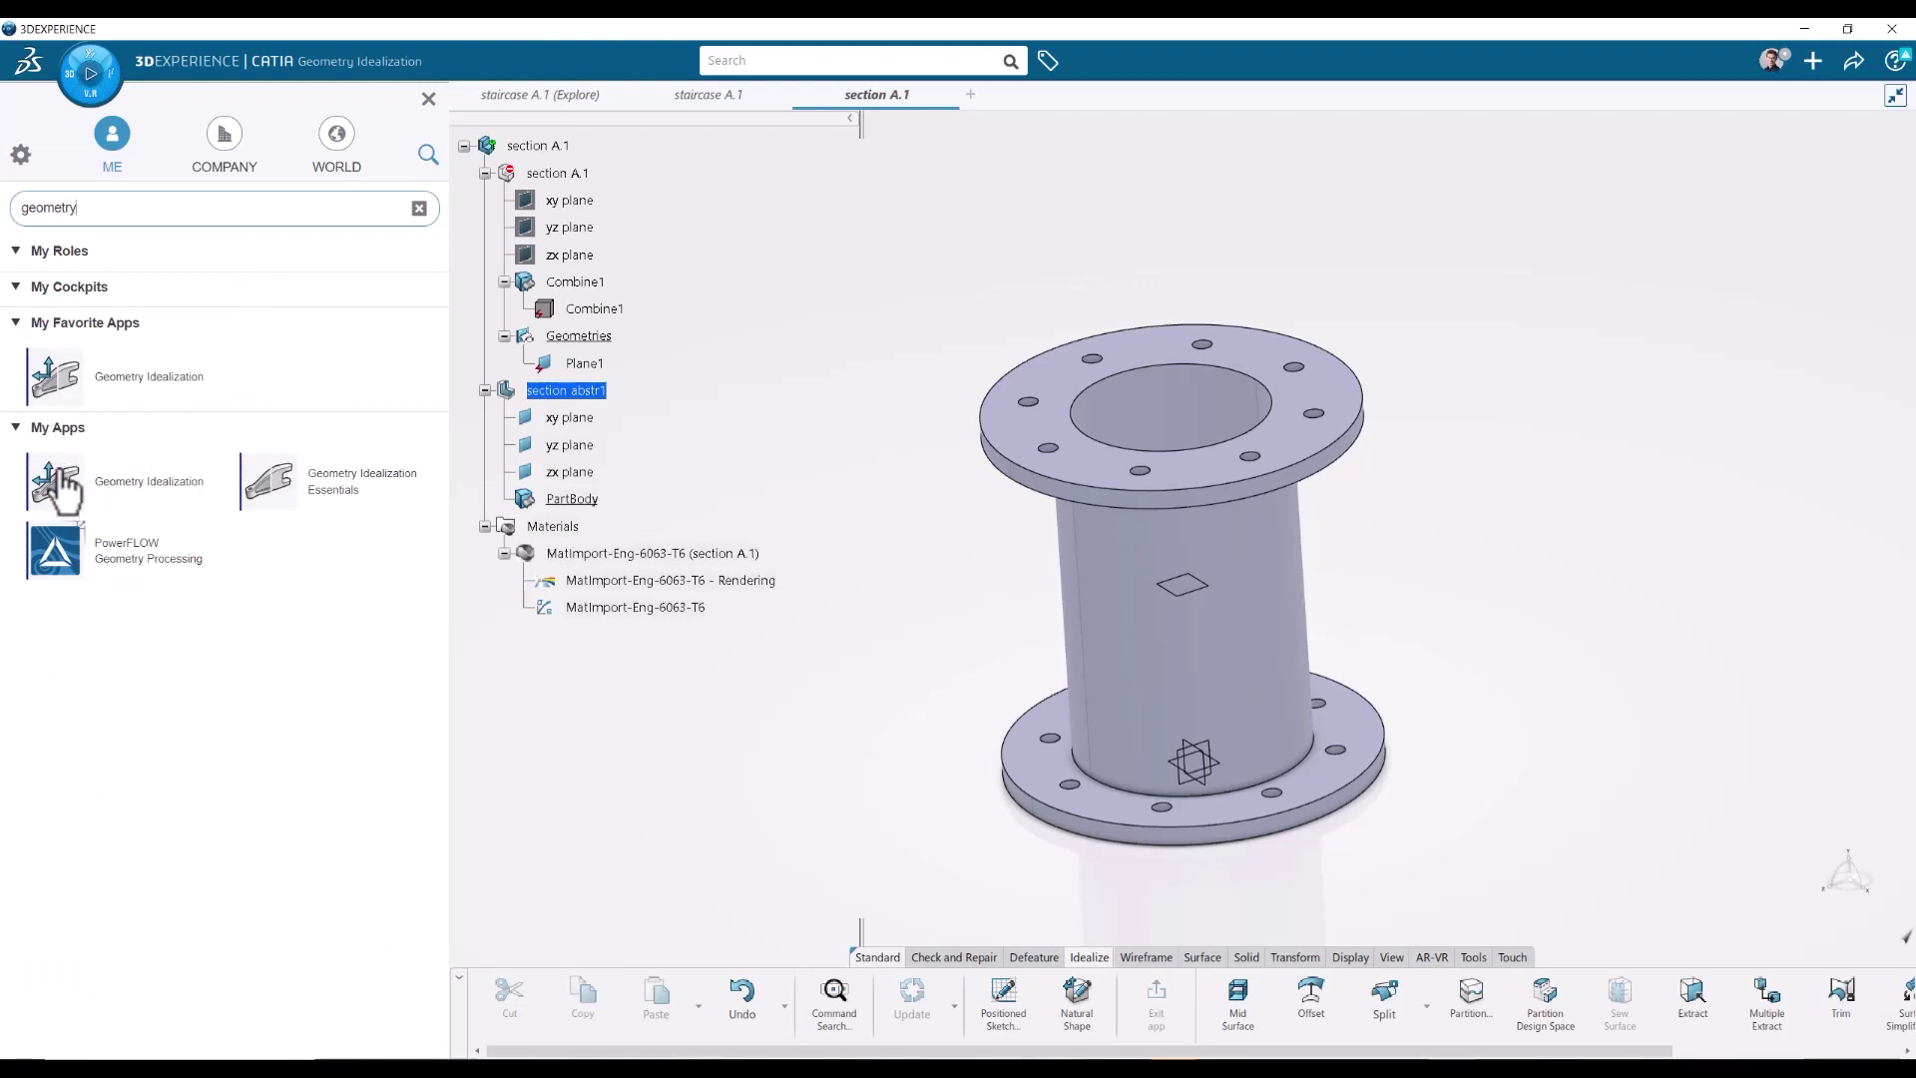
left_click(429, 100)
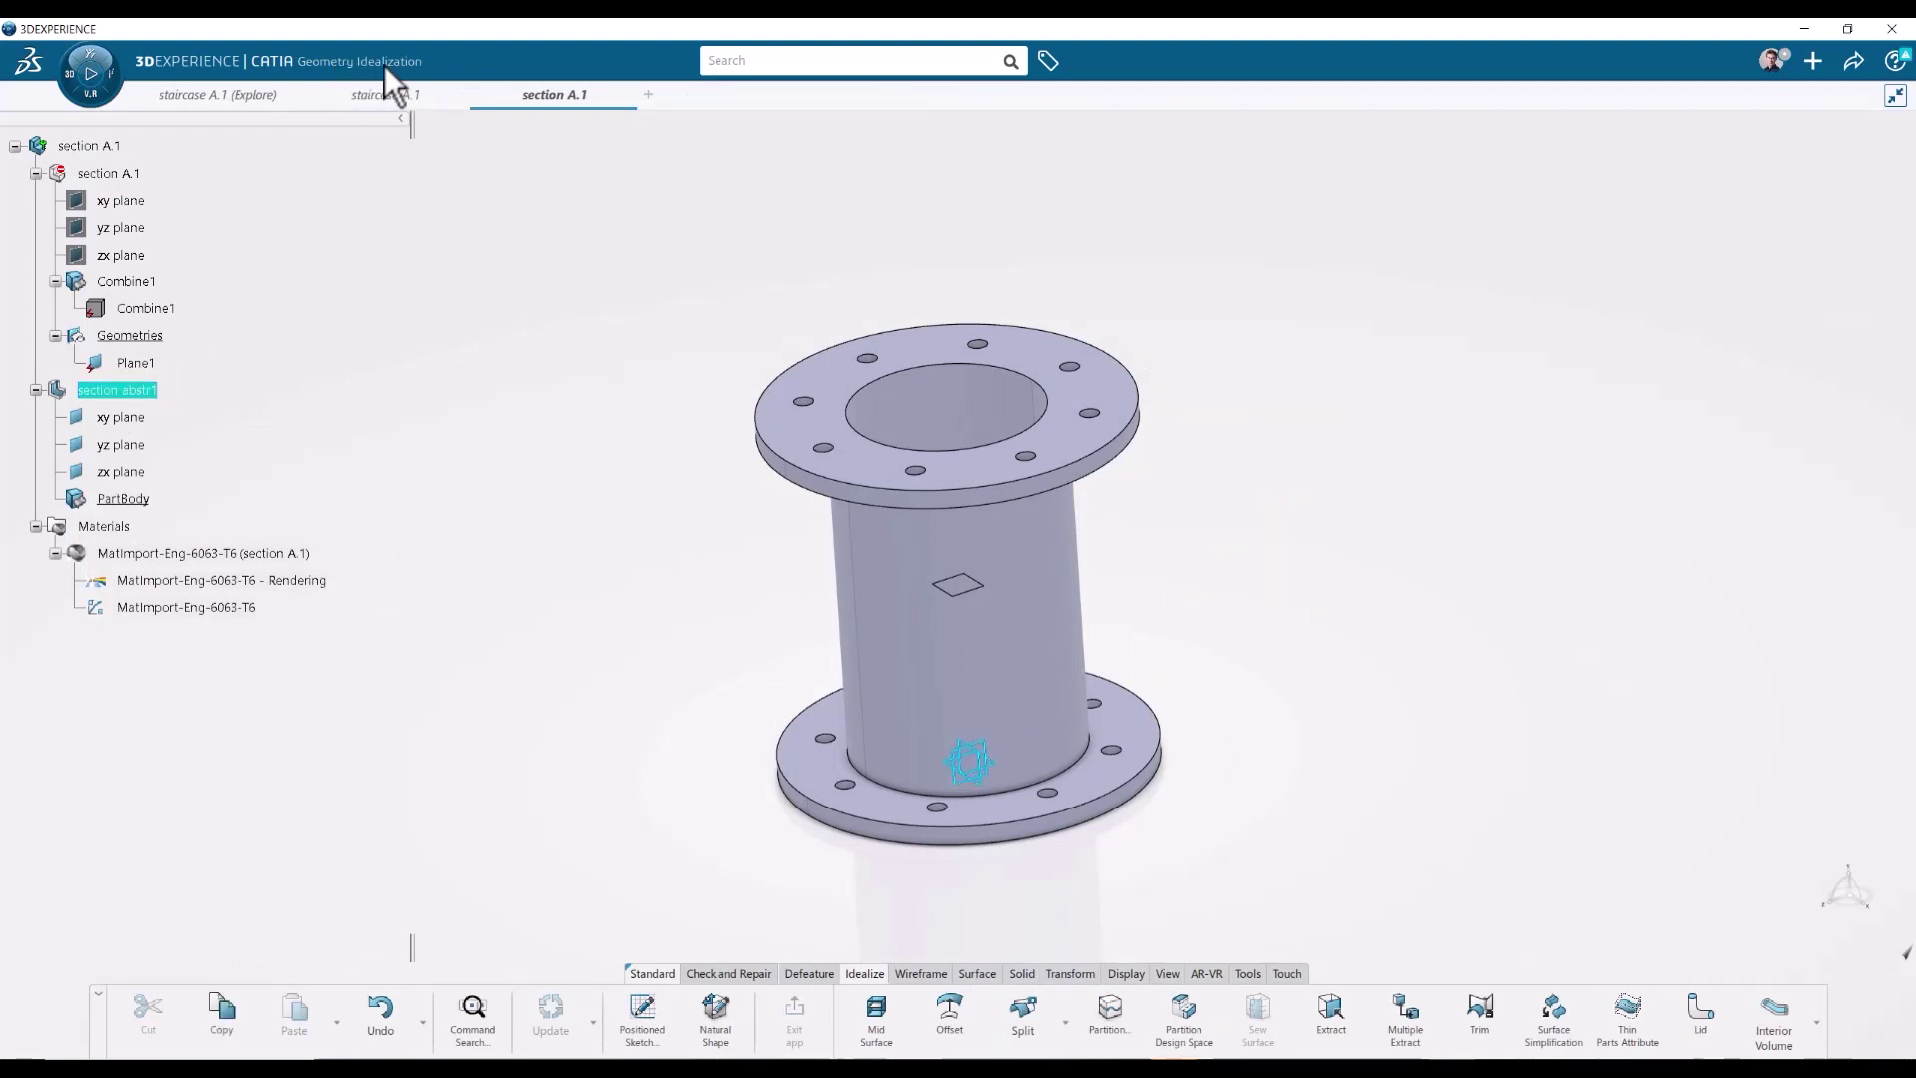
- Copy Combine1 and paste it into section abstr1 as a result linked to the original
right_click(147, 283)
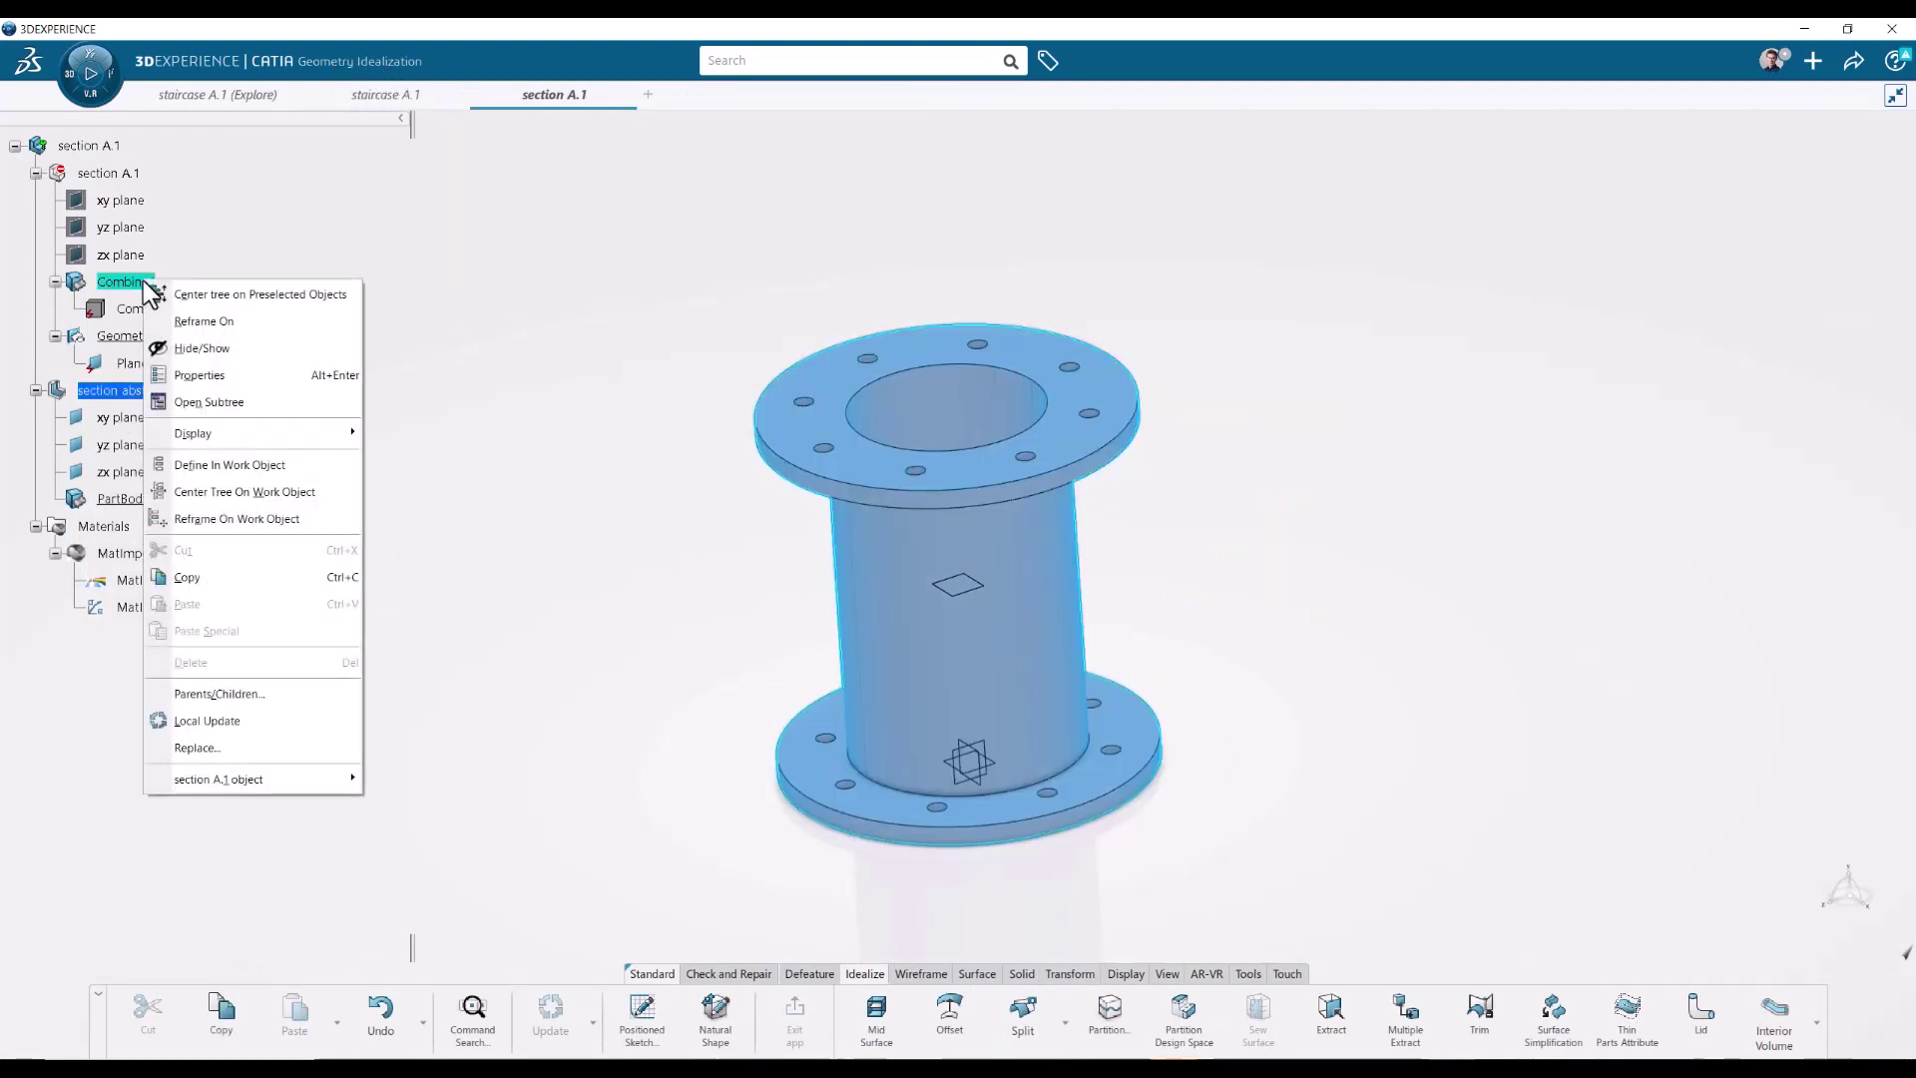
left_click(264, 579)
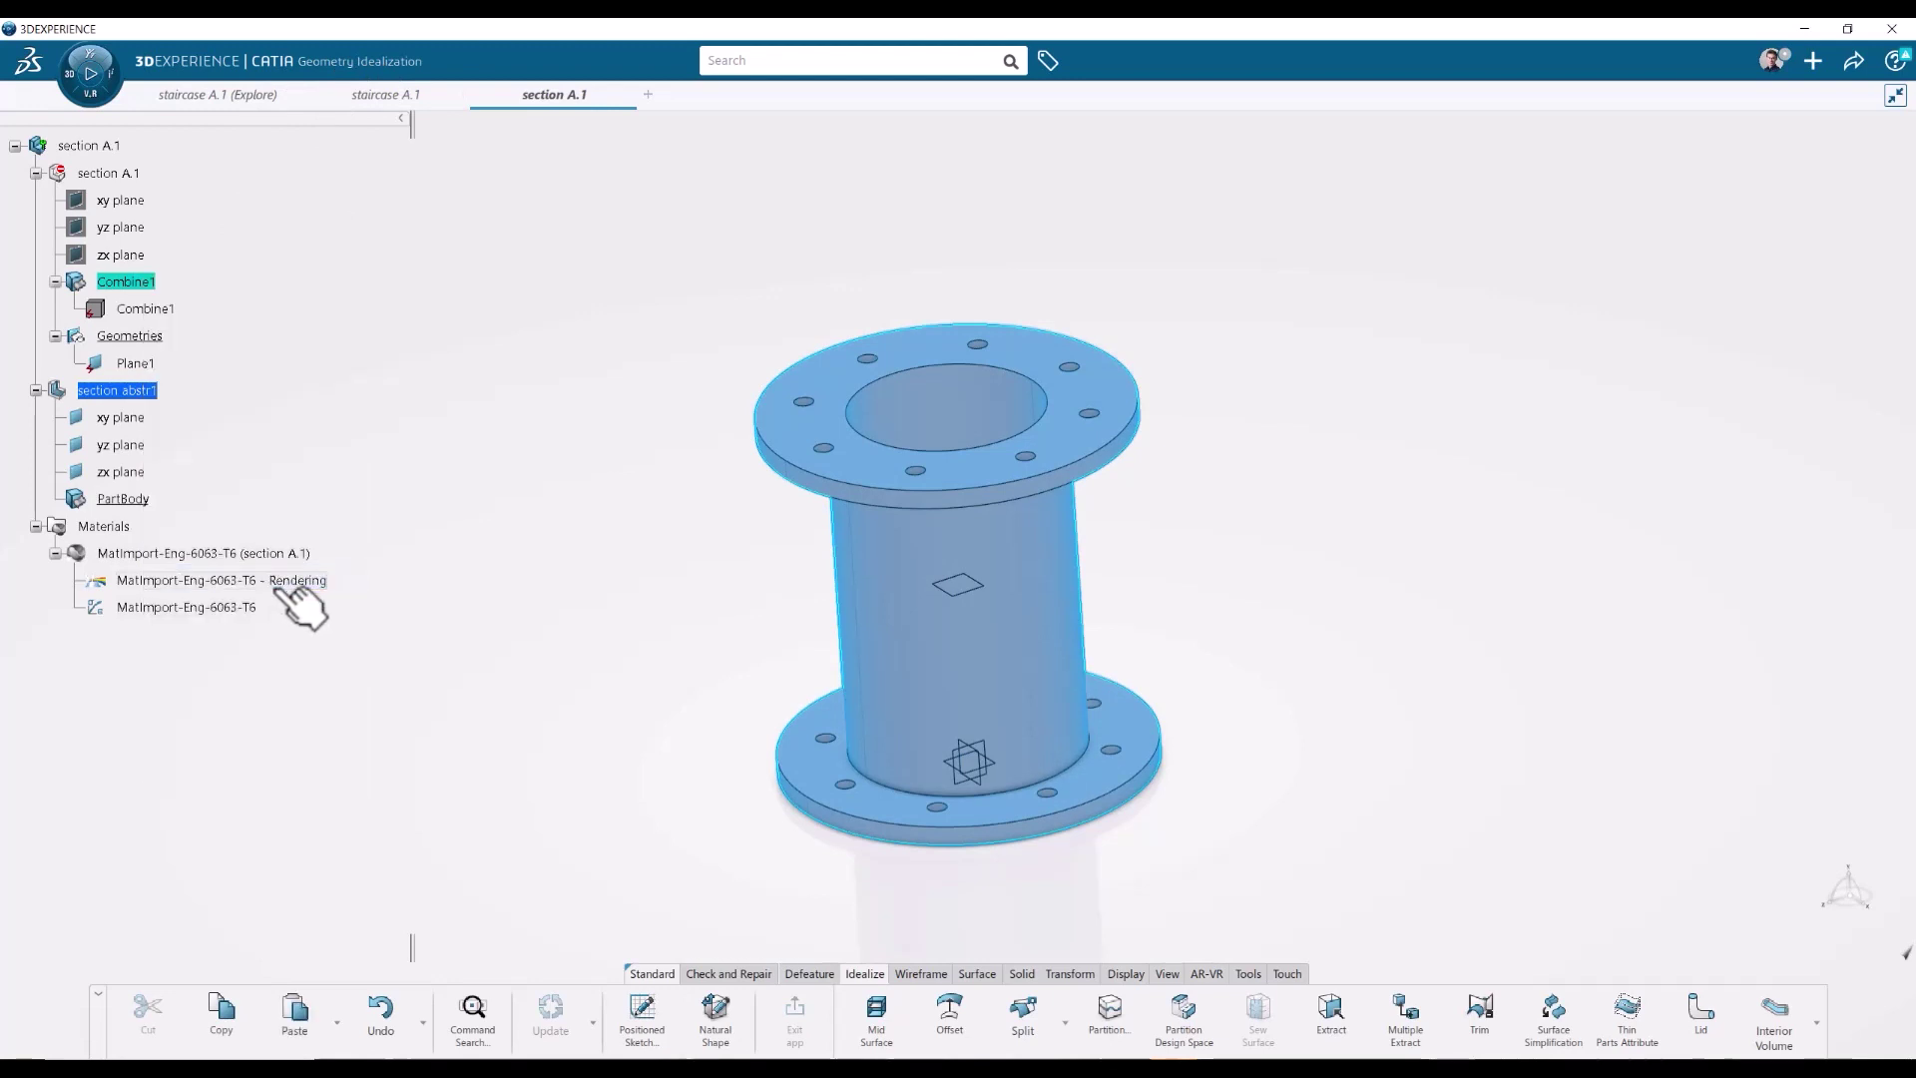
right_click(133, 399)
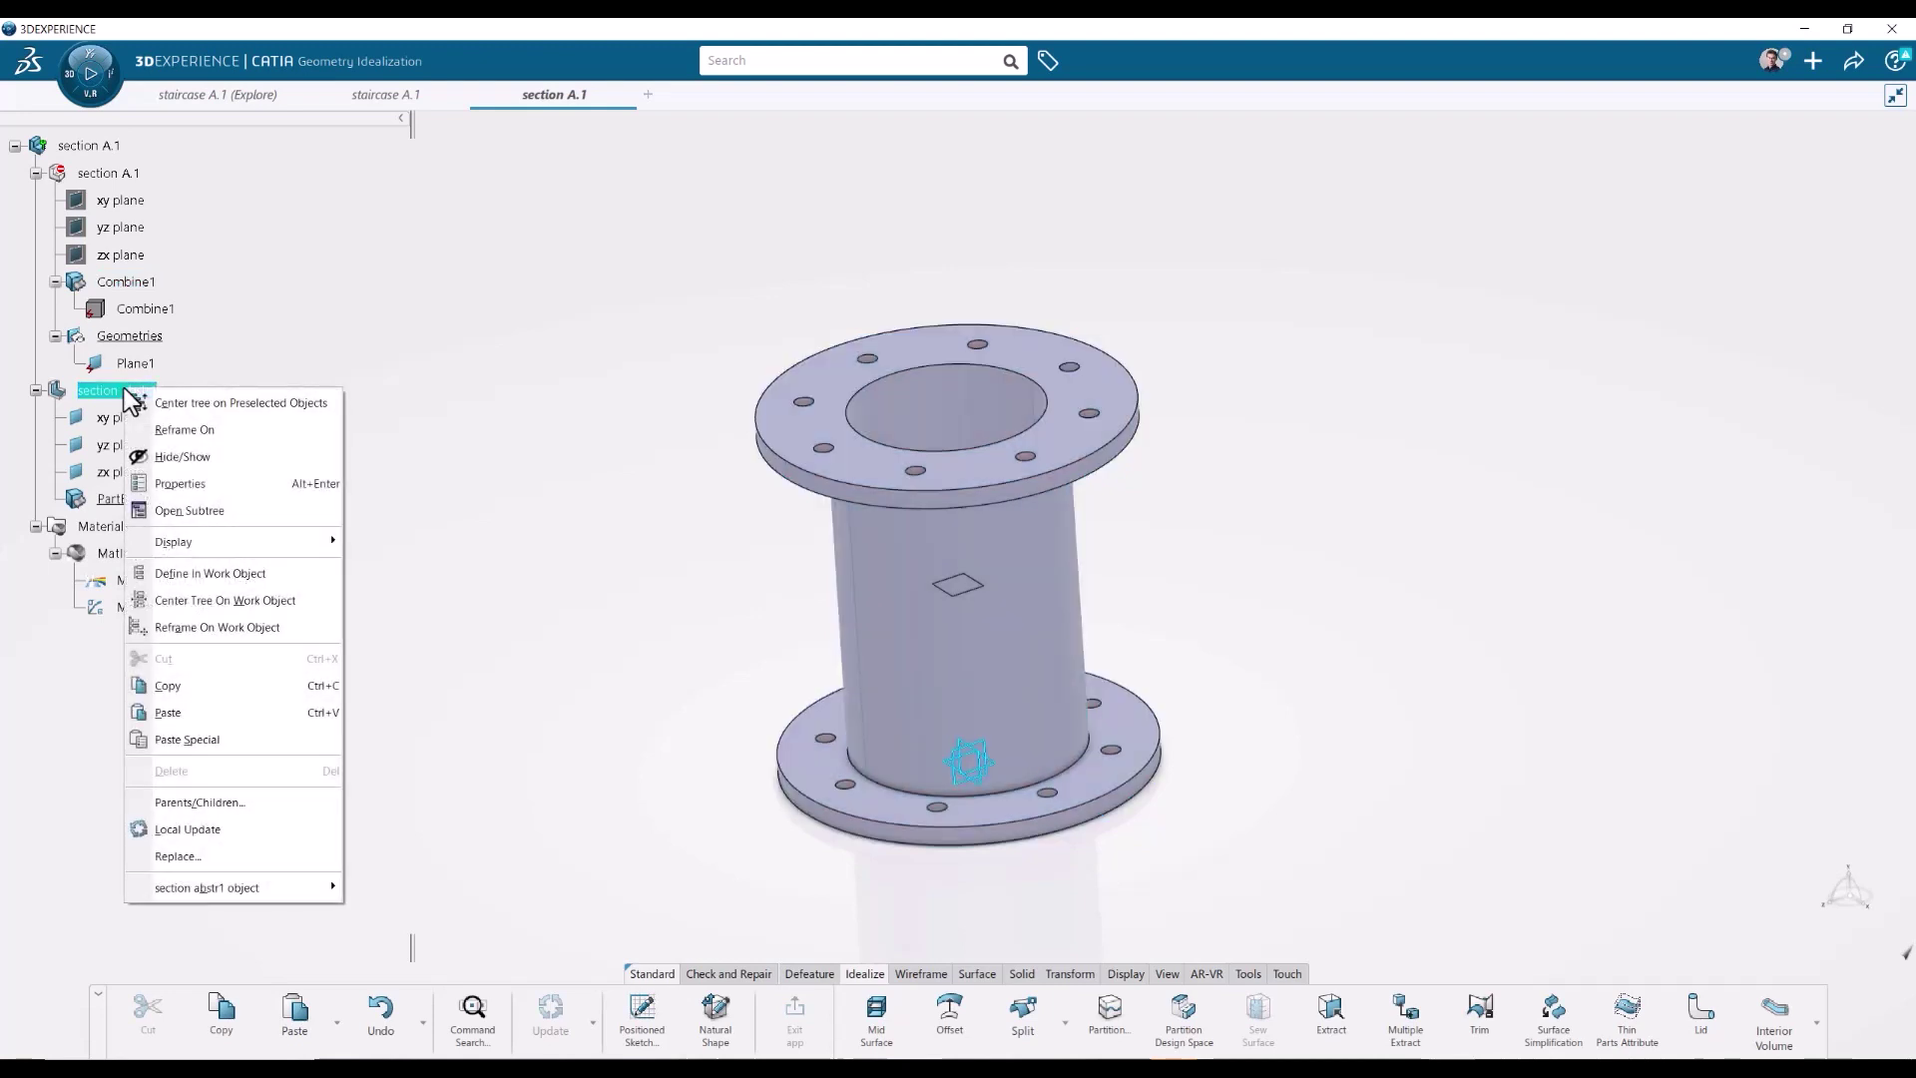
left_click(237, 741)
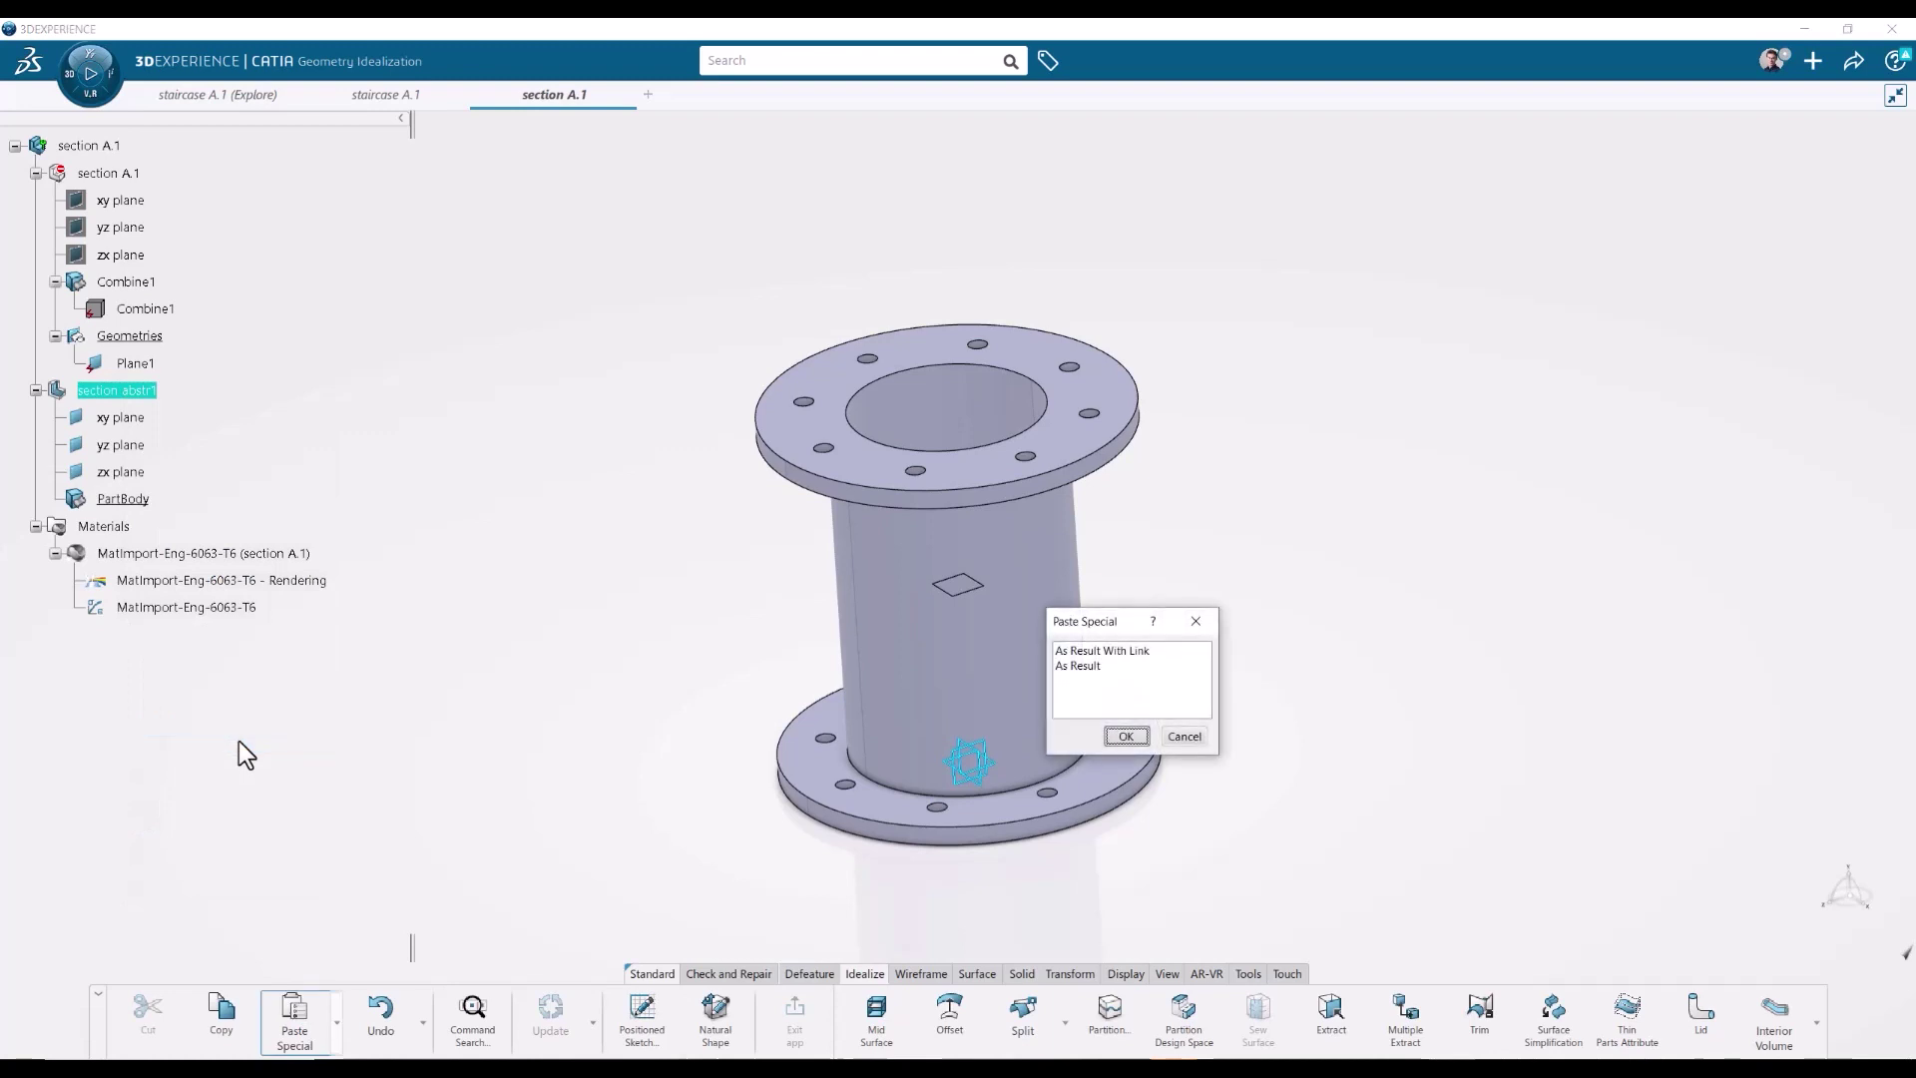
left_click(1110, 650)
left_click_drag(1115, 623, 606, 502)
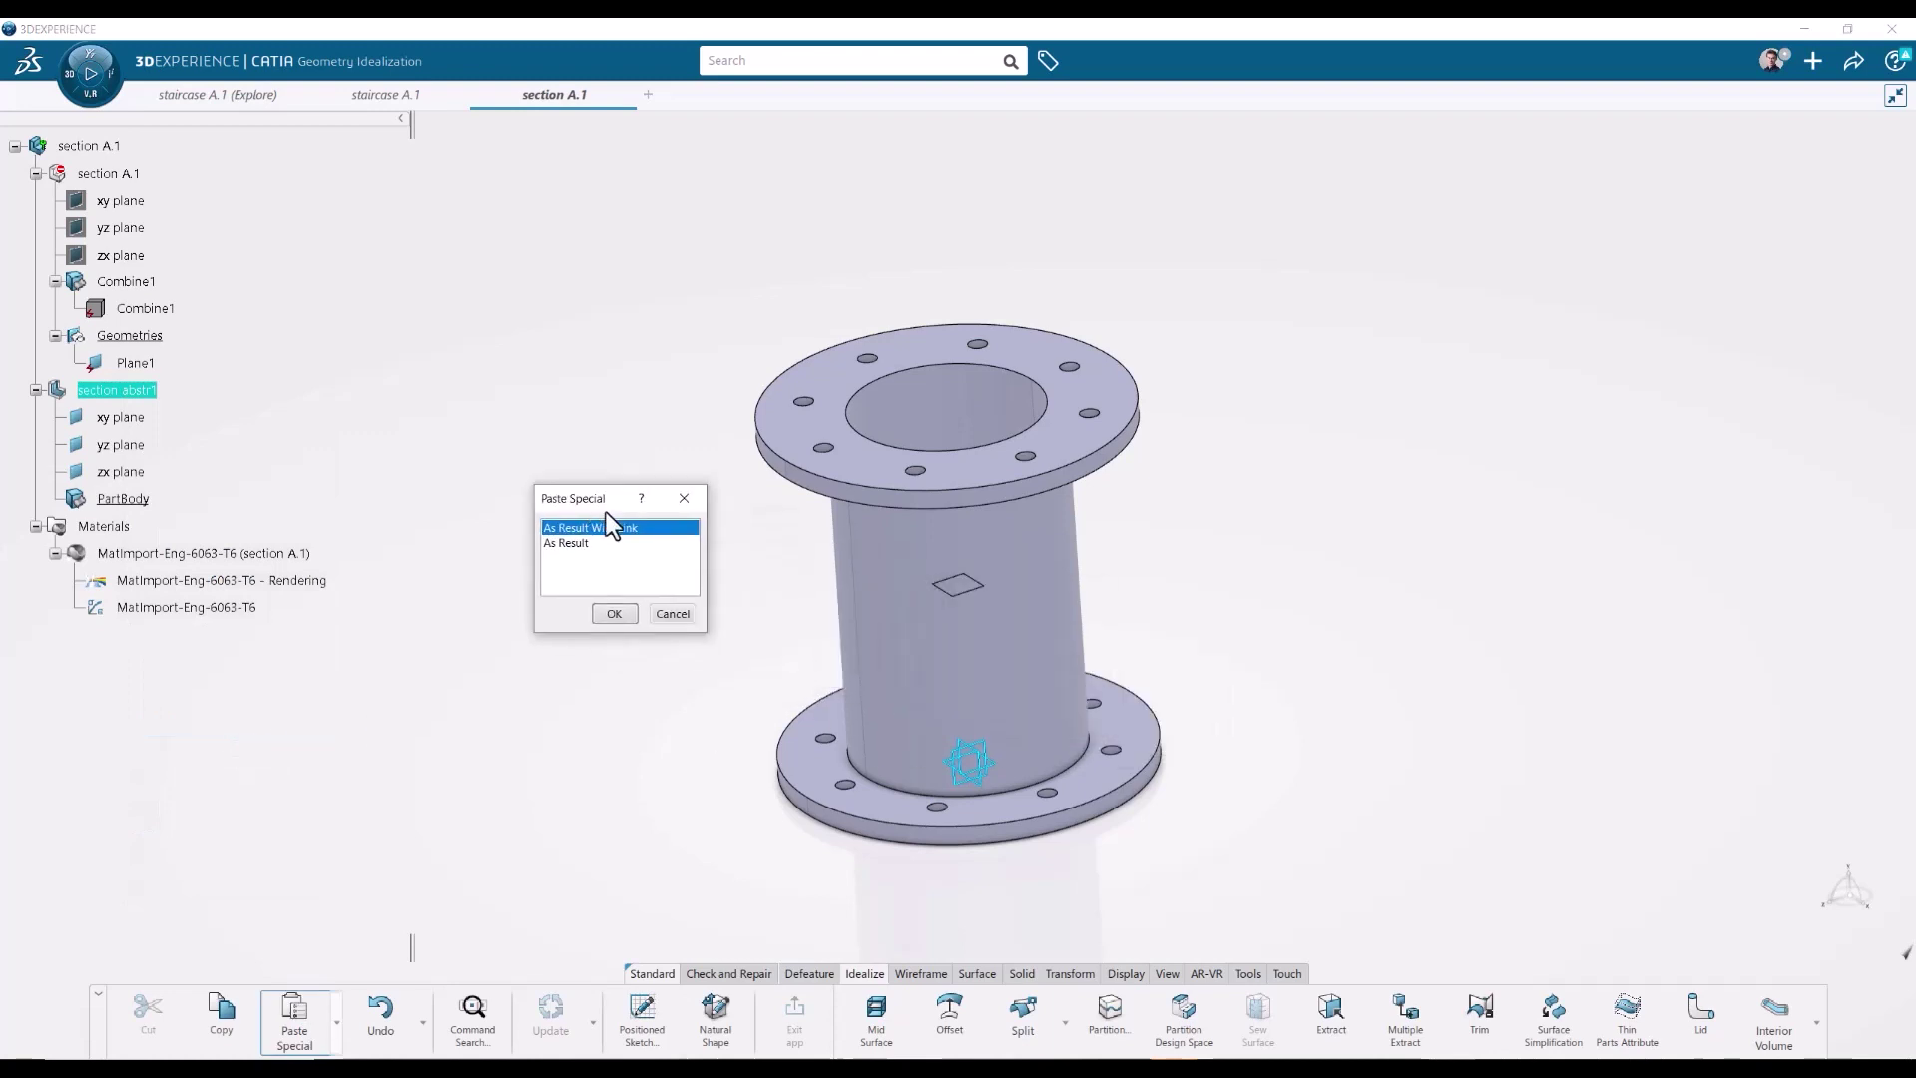
left_click(614, 618)
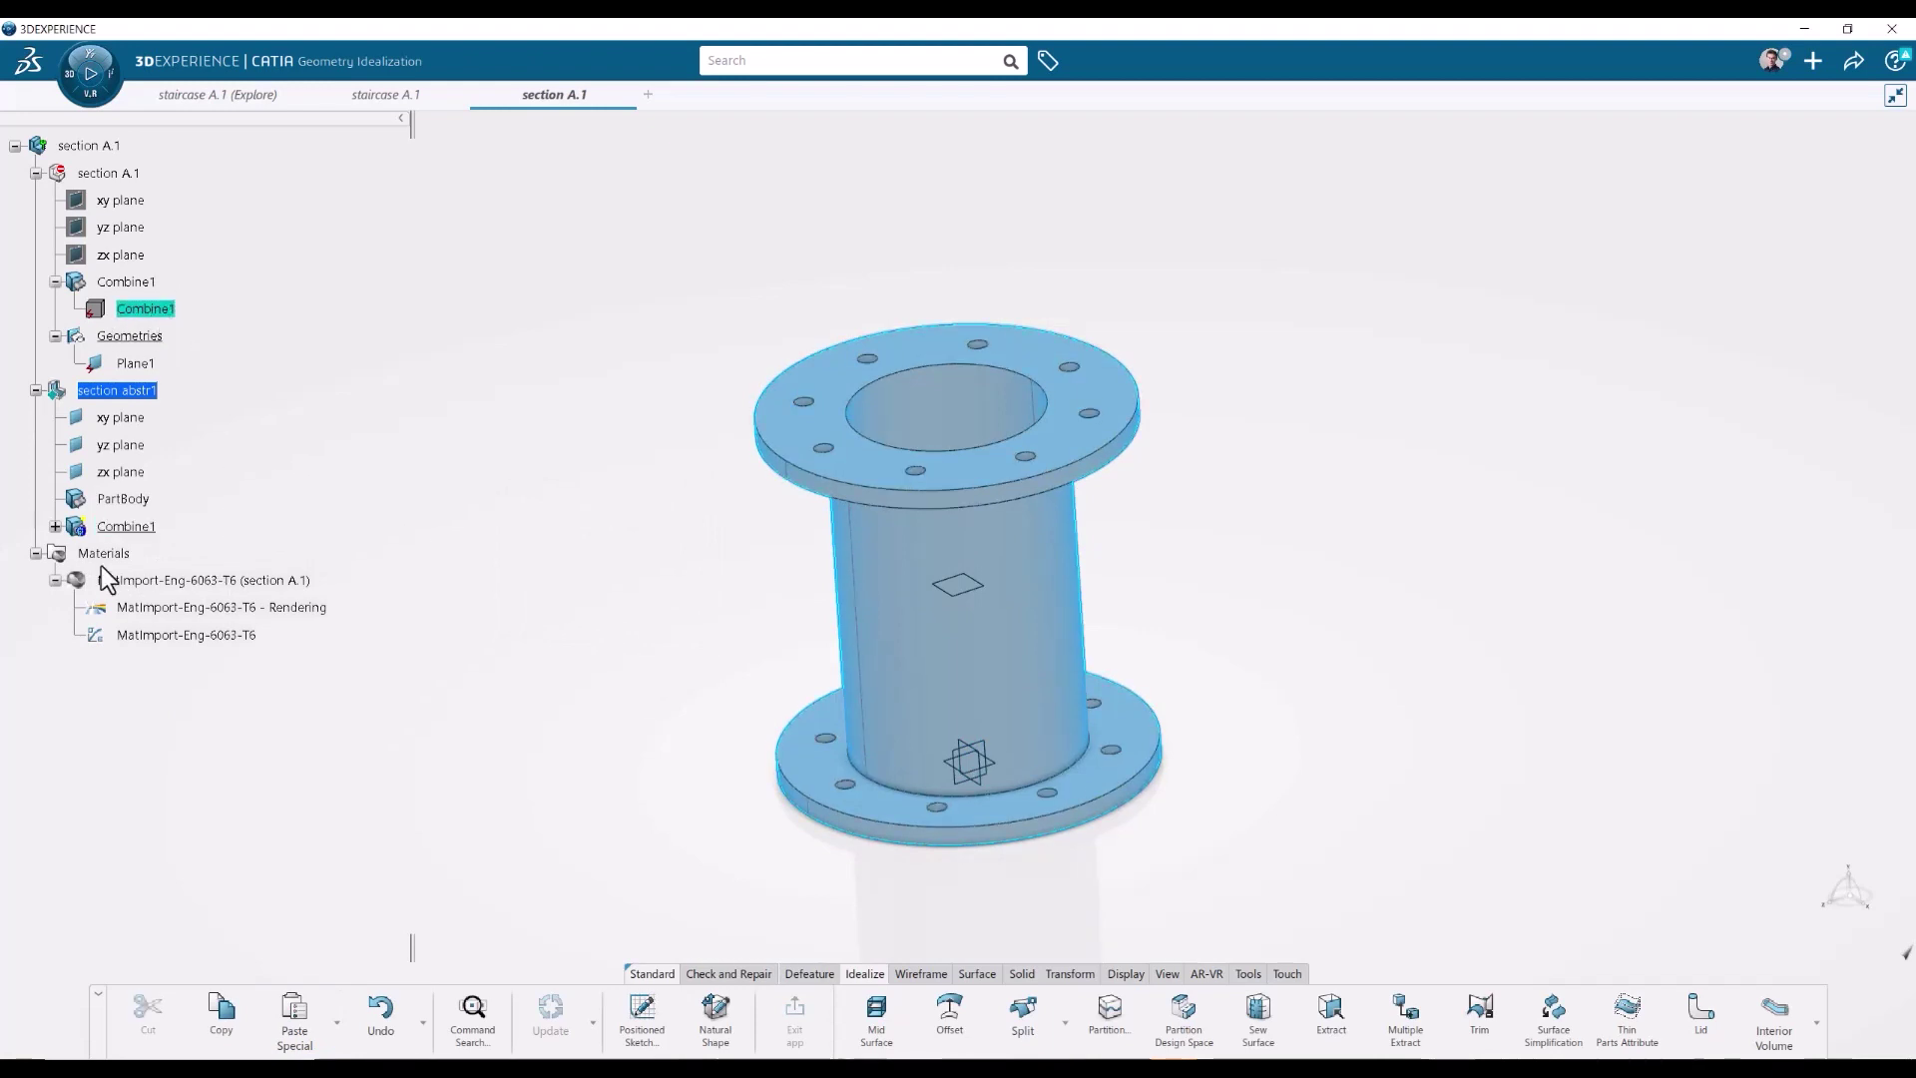
left_click(55, 525)
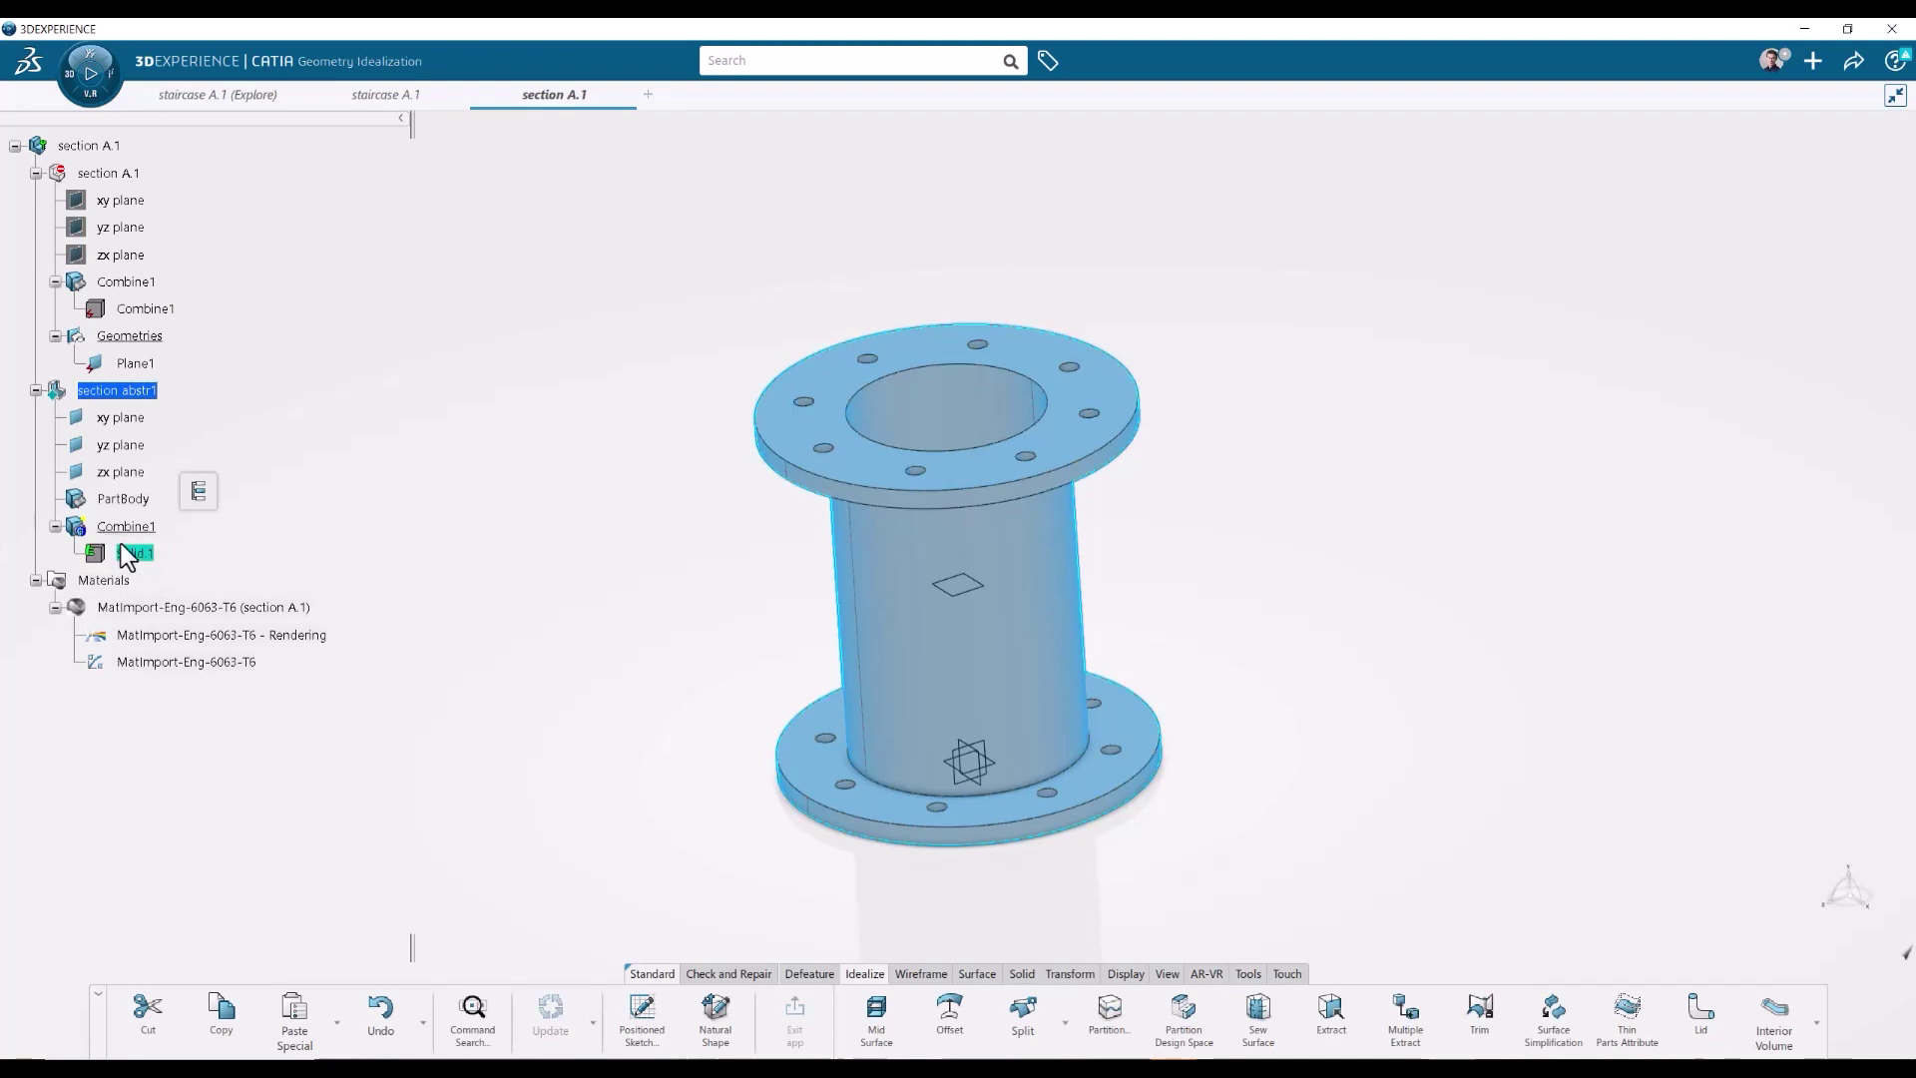
- Hide the original section A.1 geometry, leaving the pasted Combine1 solid displayed
right_click(97, 171)
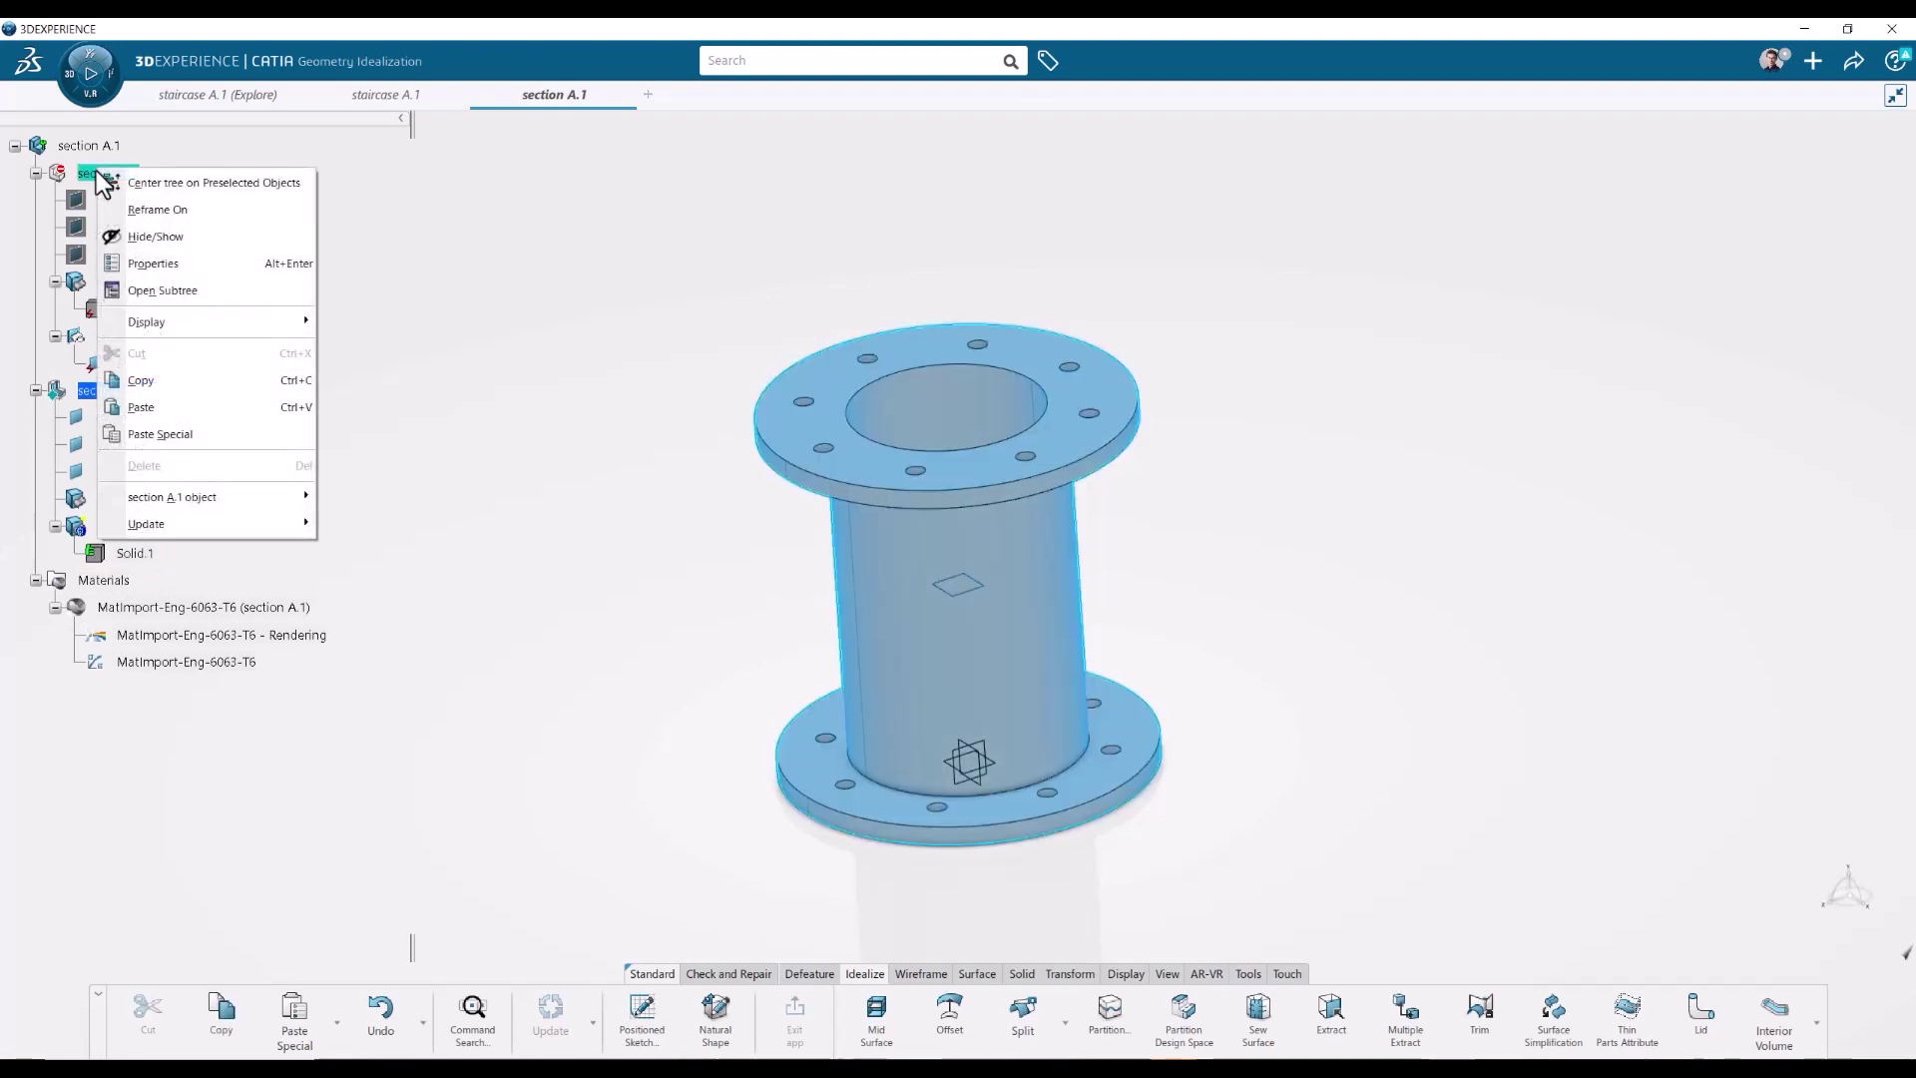
left_click(233, 241)
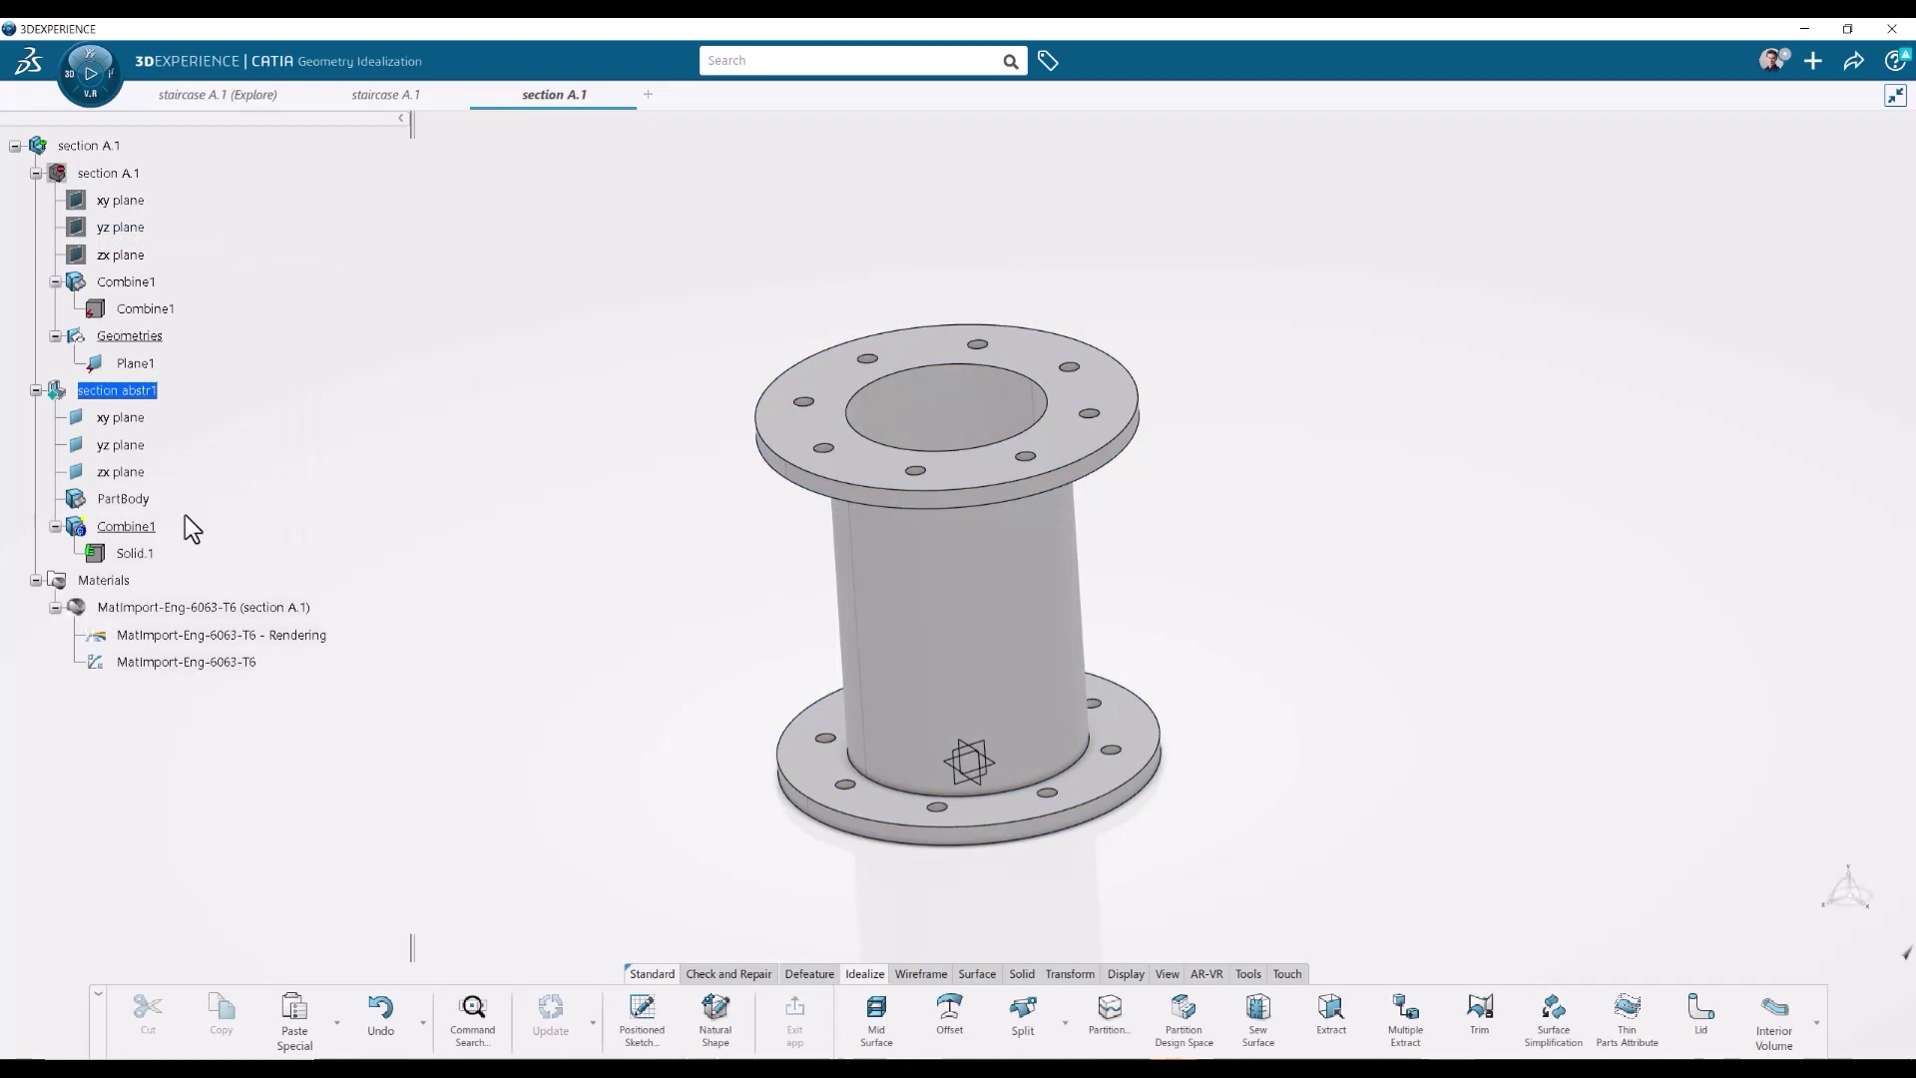
left_click(155, 526)
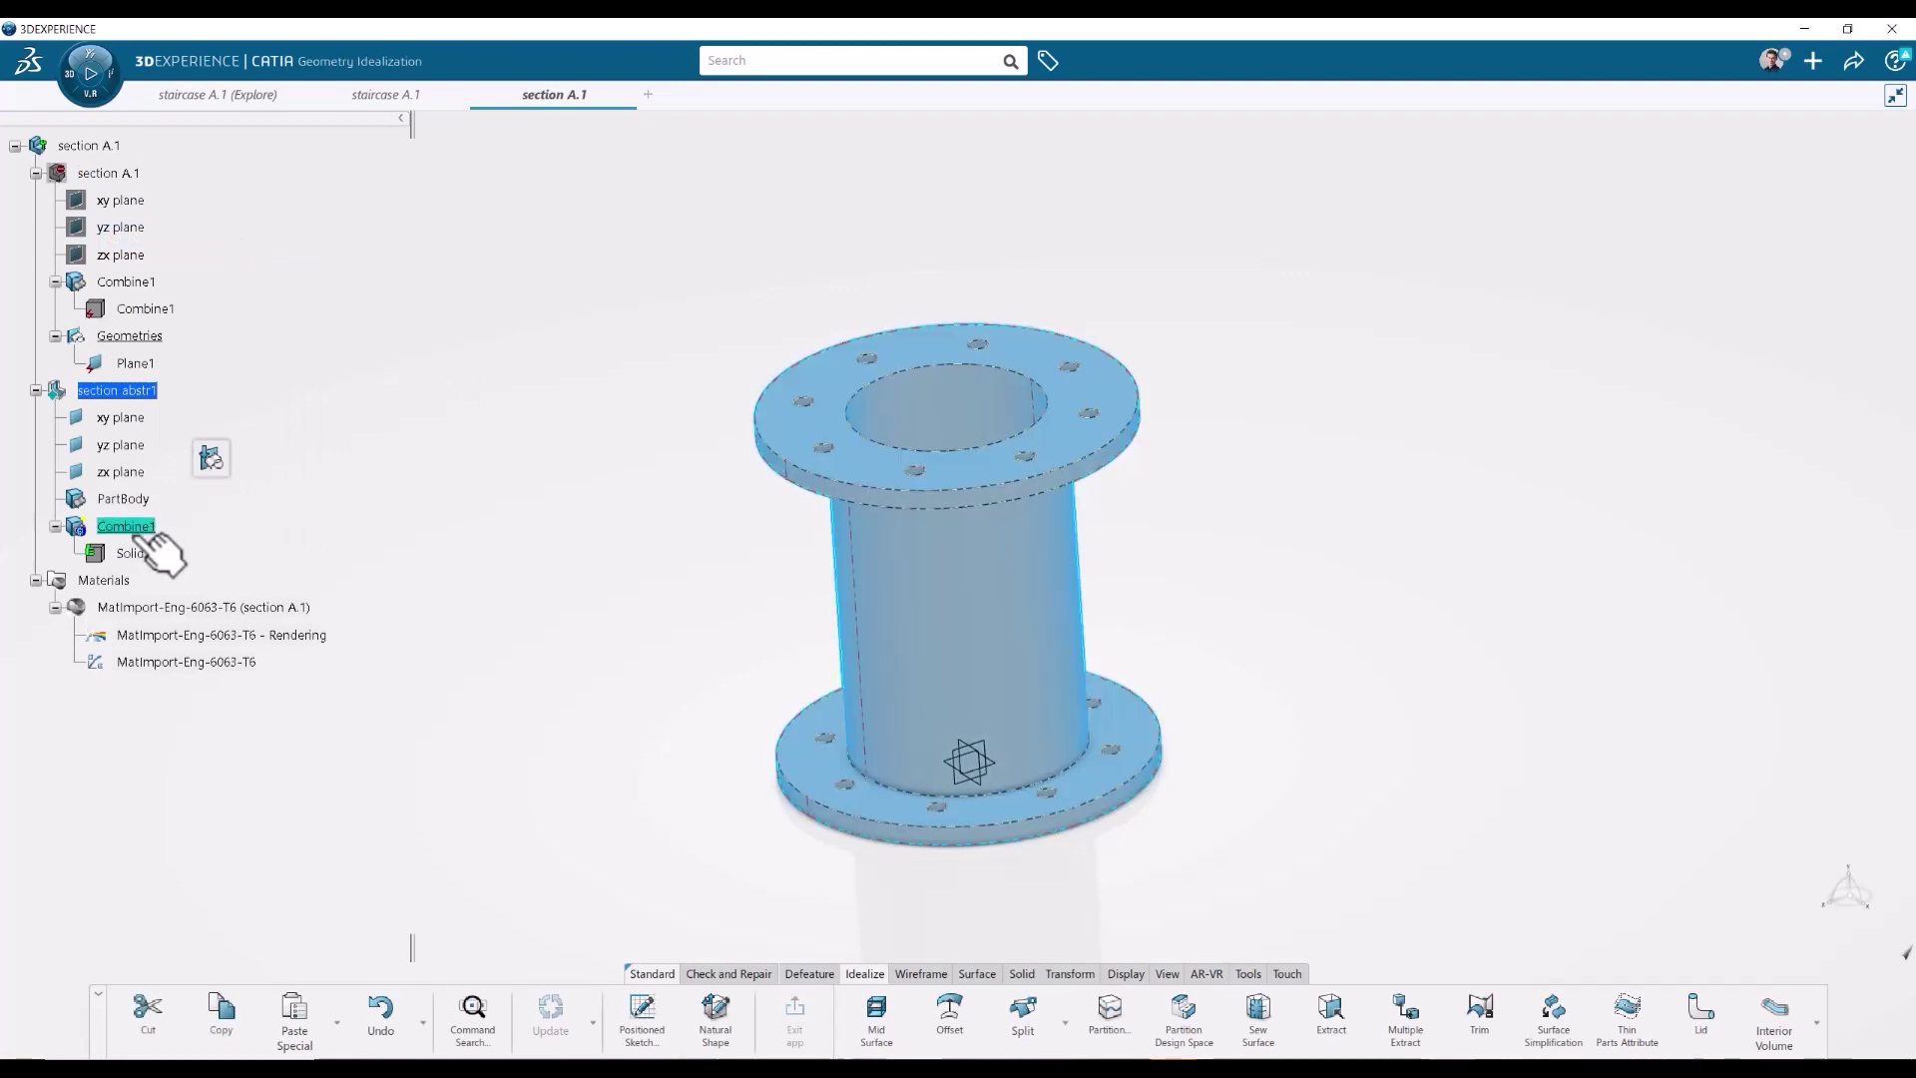
left_click(619, 607)
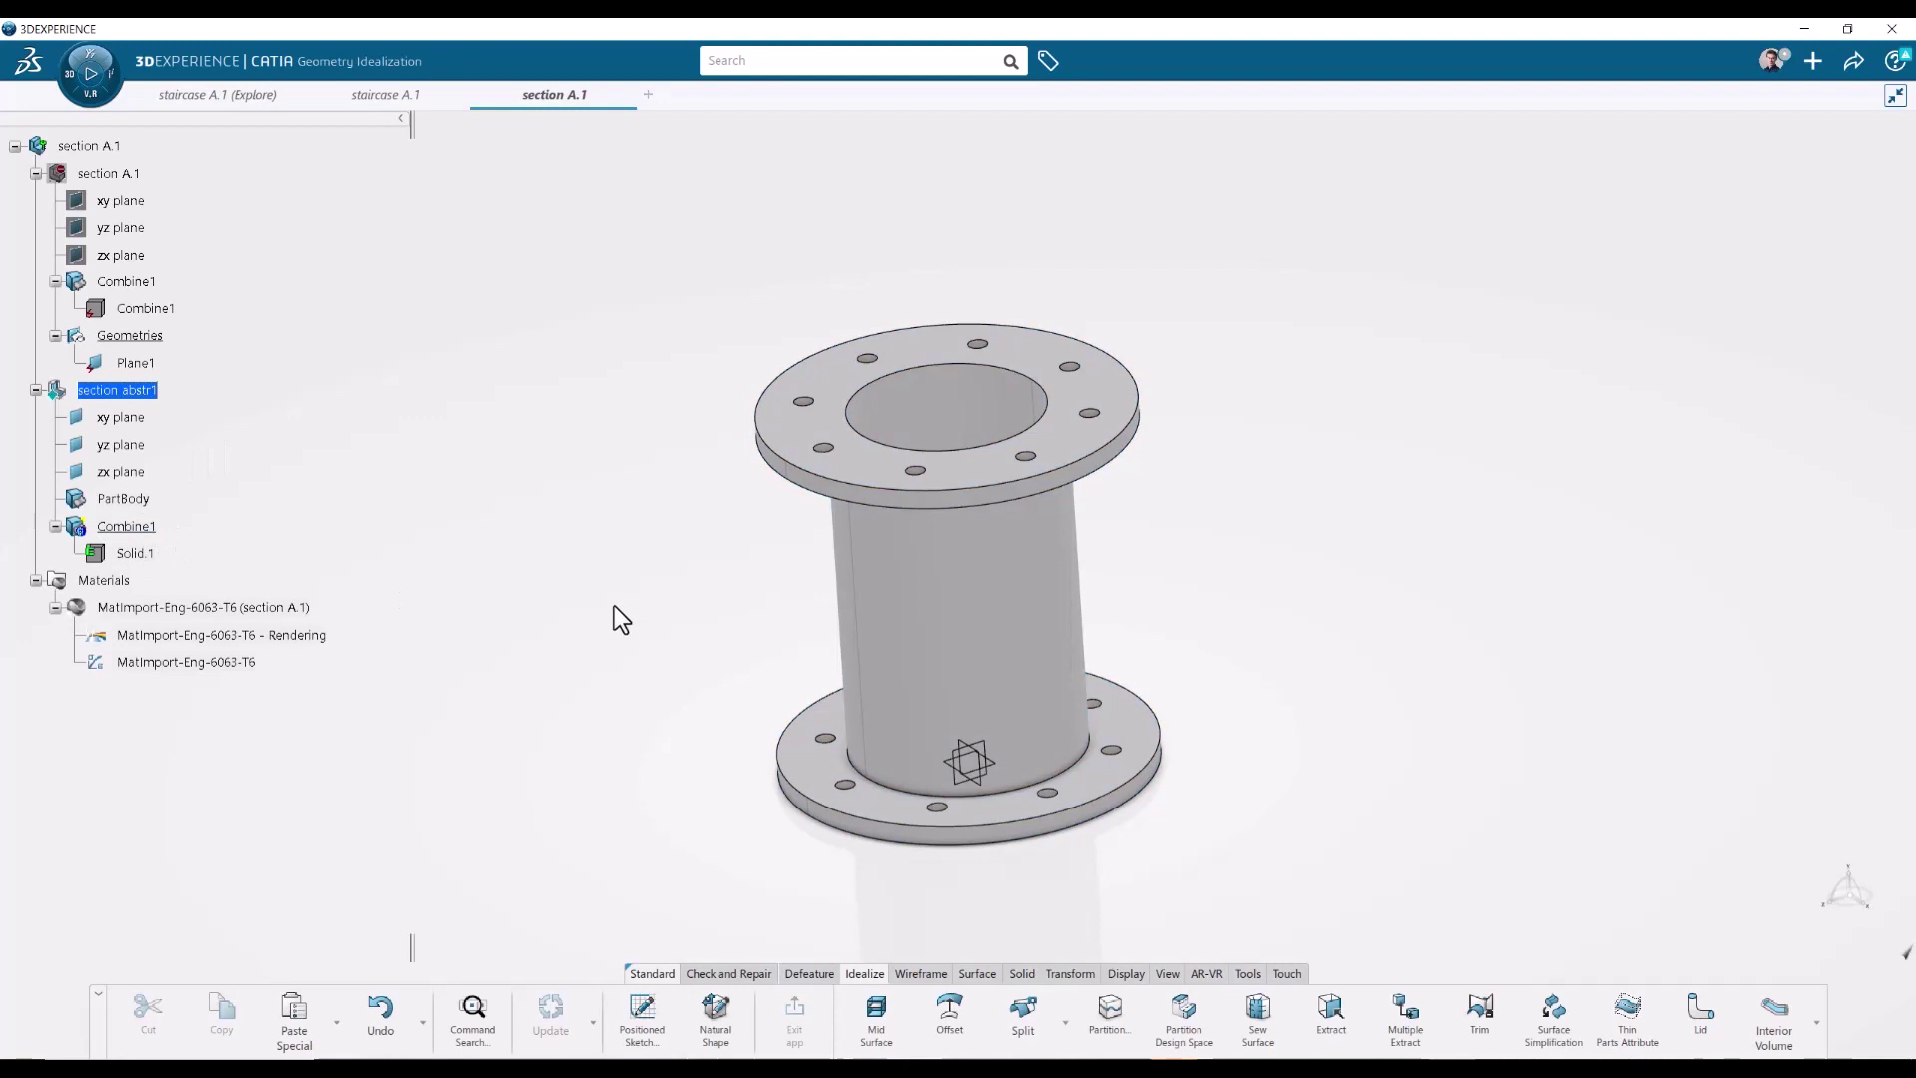
- Partition Solid.1 using the top flange face with Infinite cutting extrapolation, creating Partition.1
middle_click_drag(1061, 954, 878, 600)
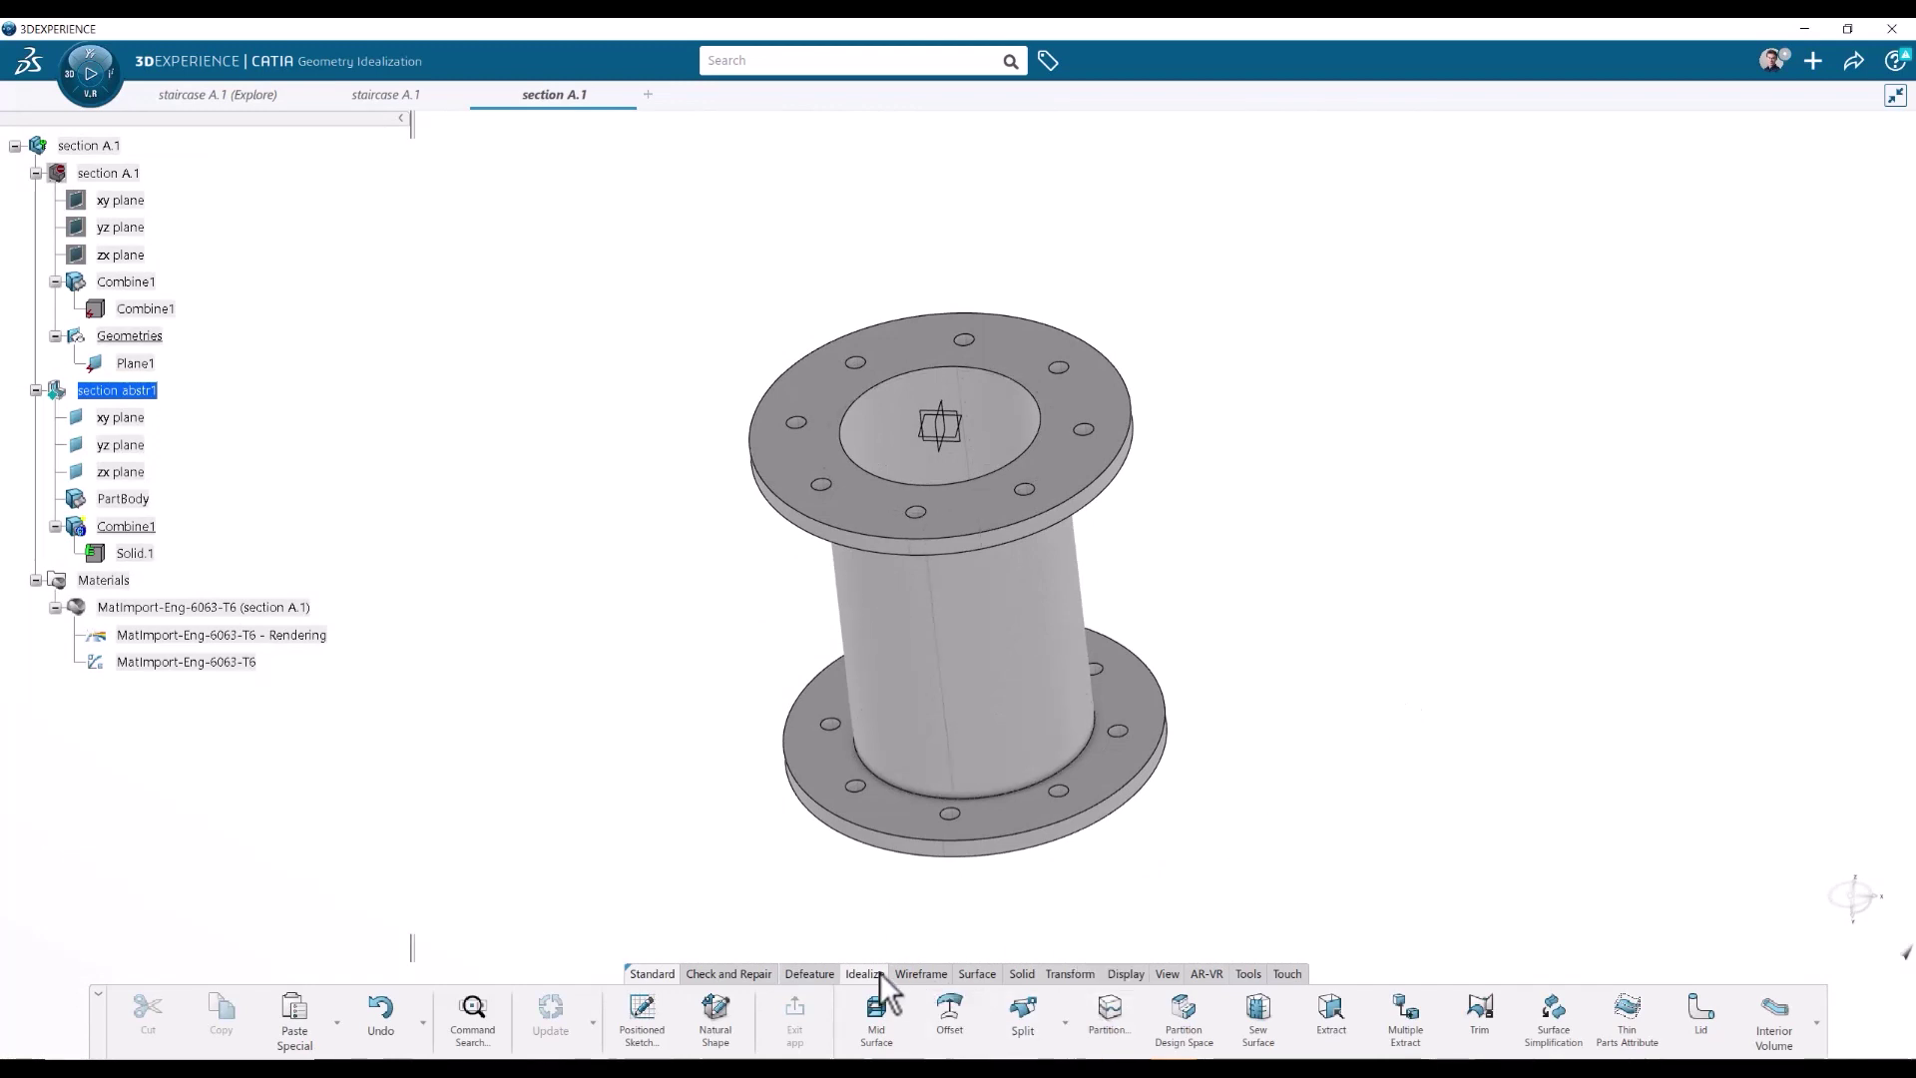
left_click(1104, 1036)
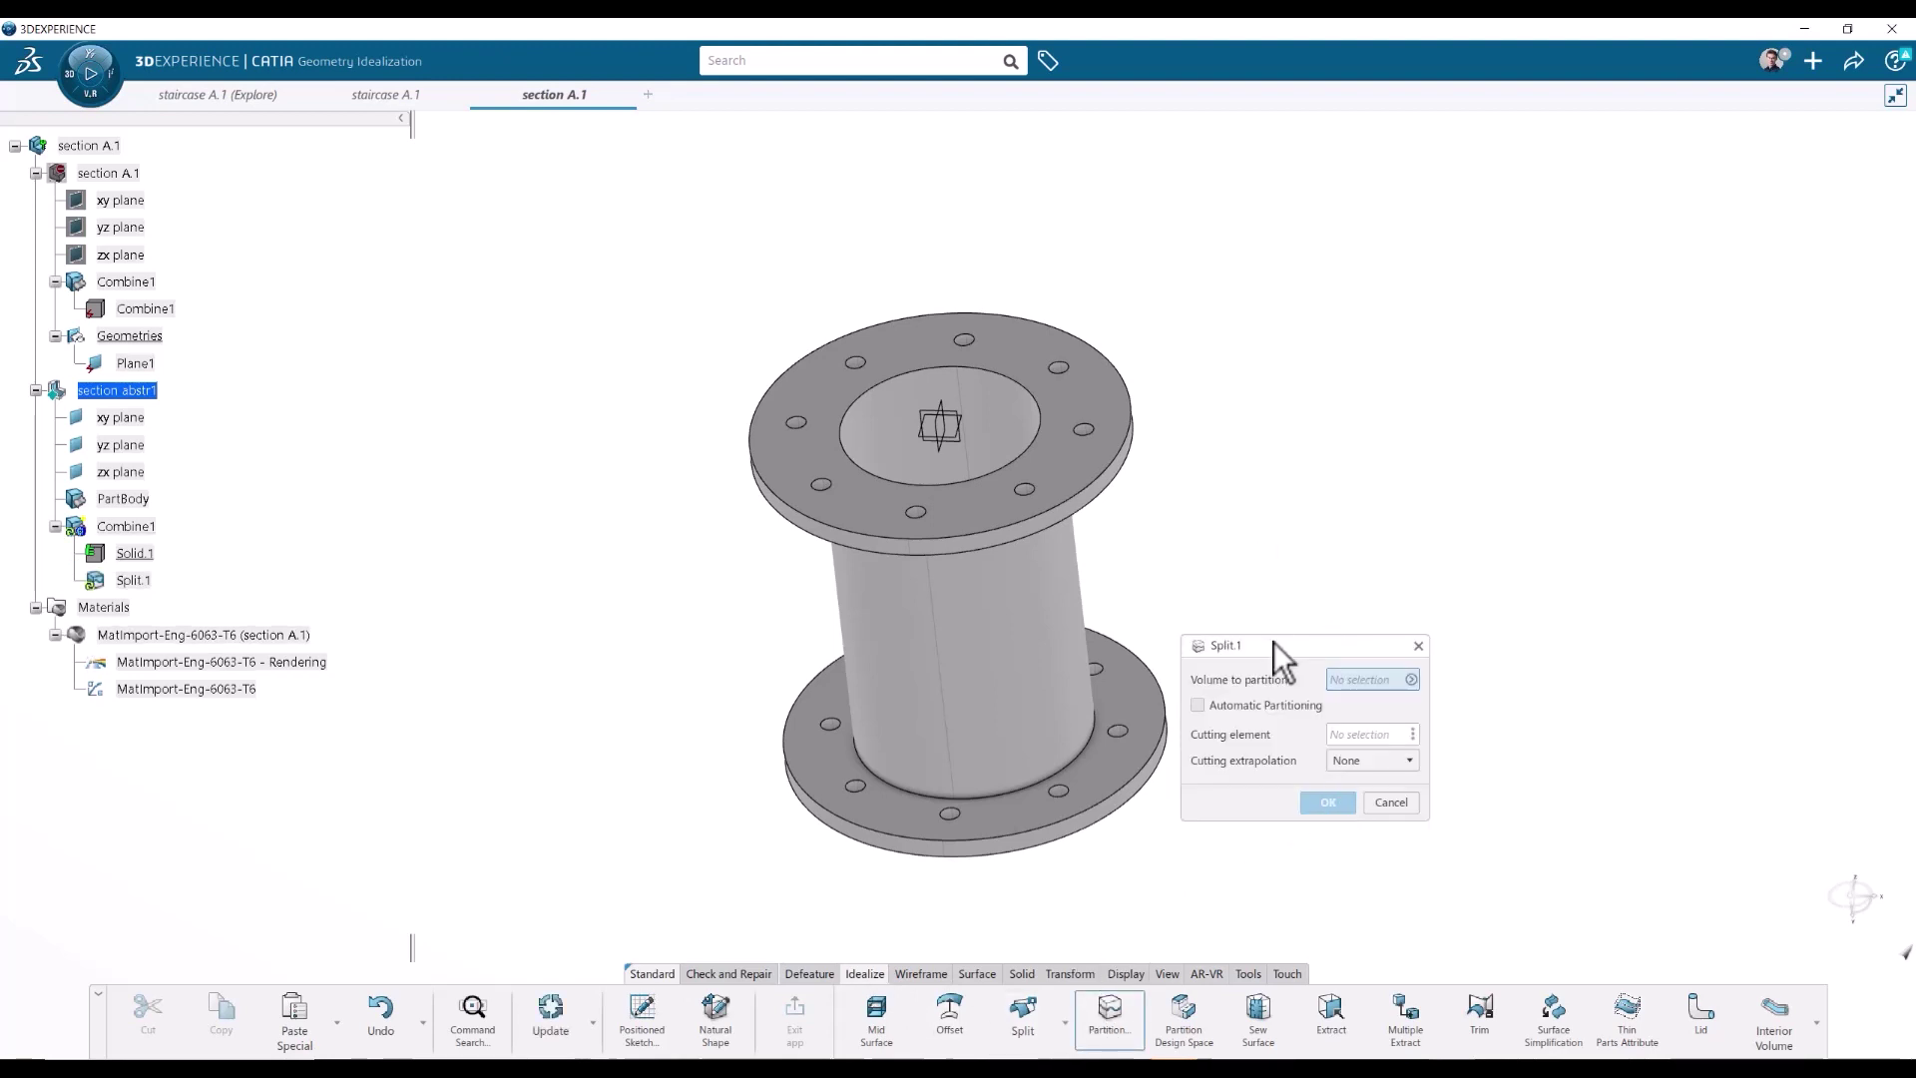
left_click(1020, 591)
middle_click_drag(1116, 533, 1173, 432)
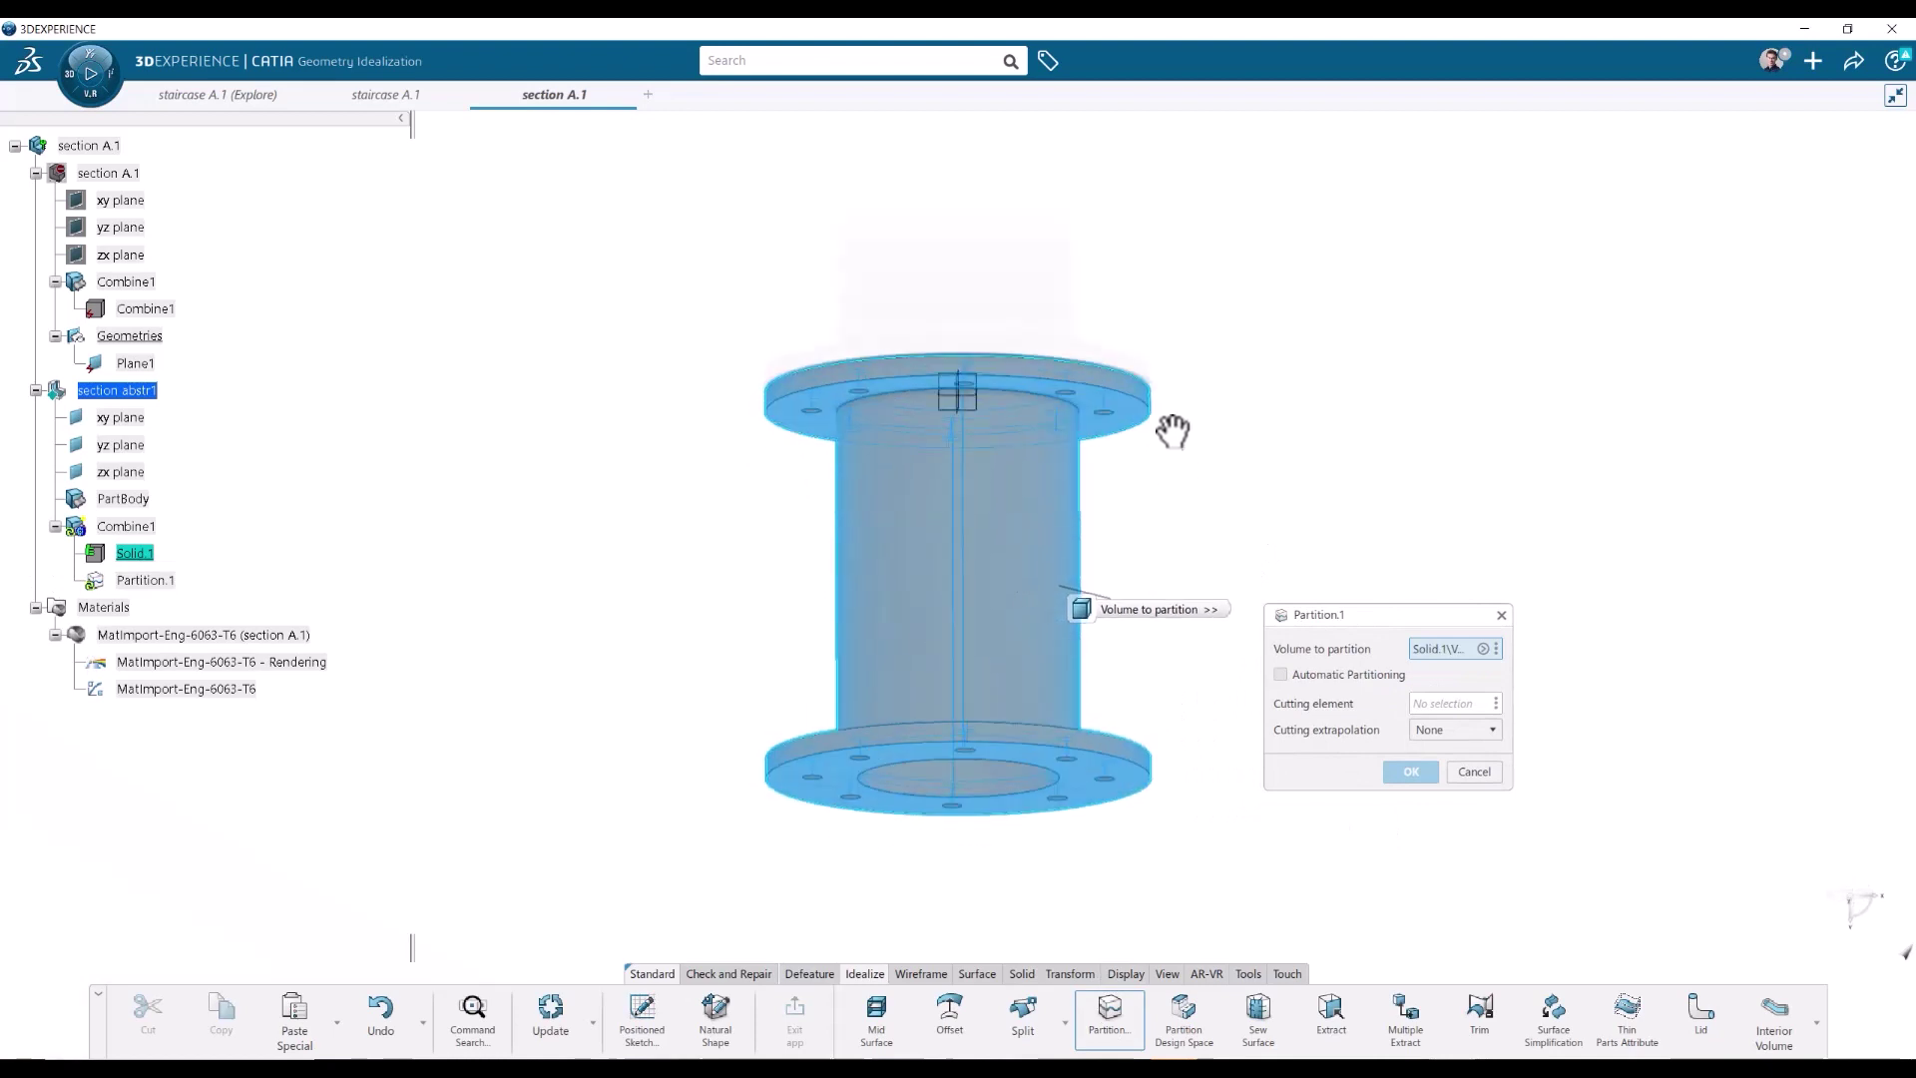
left_click(1425, 703)
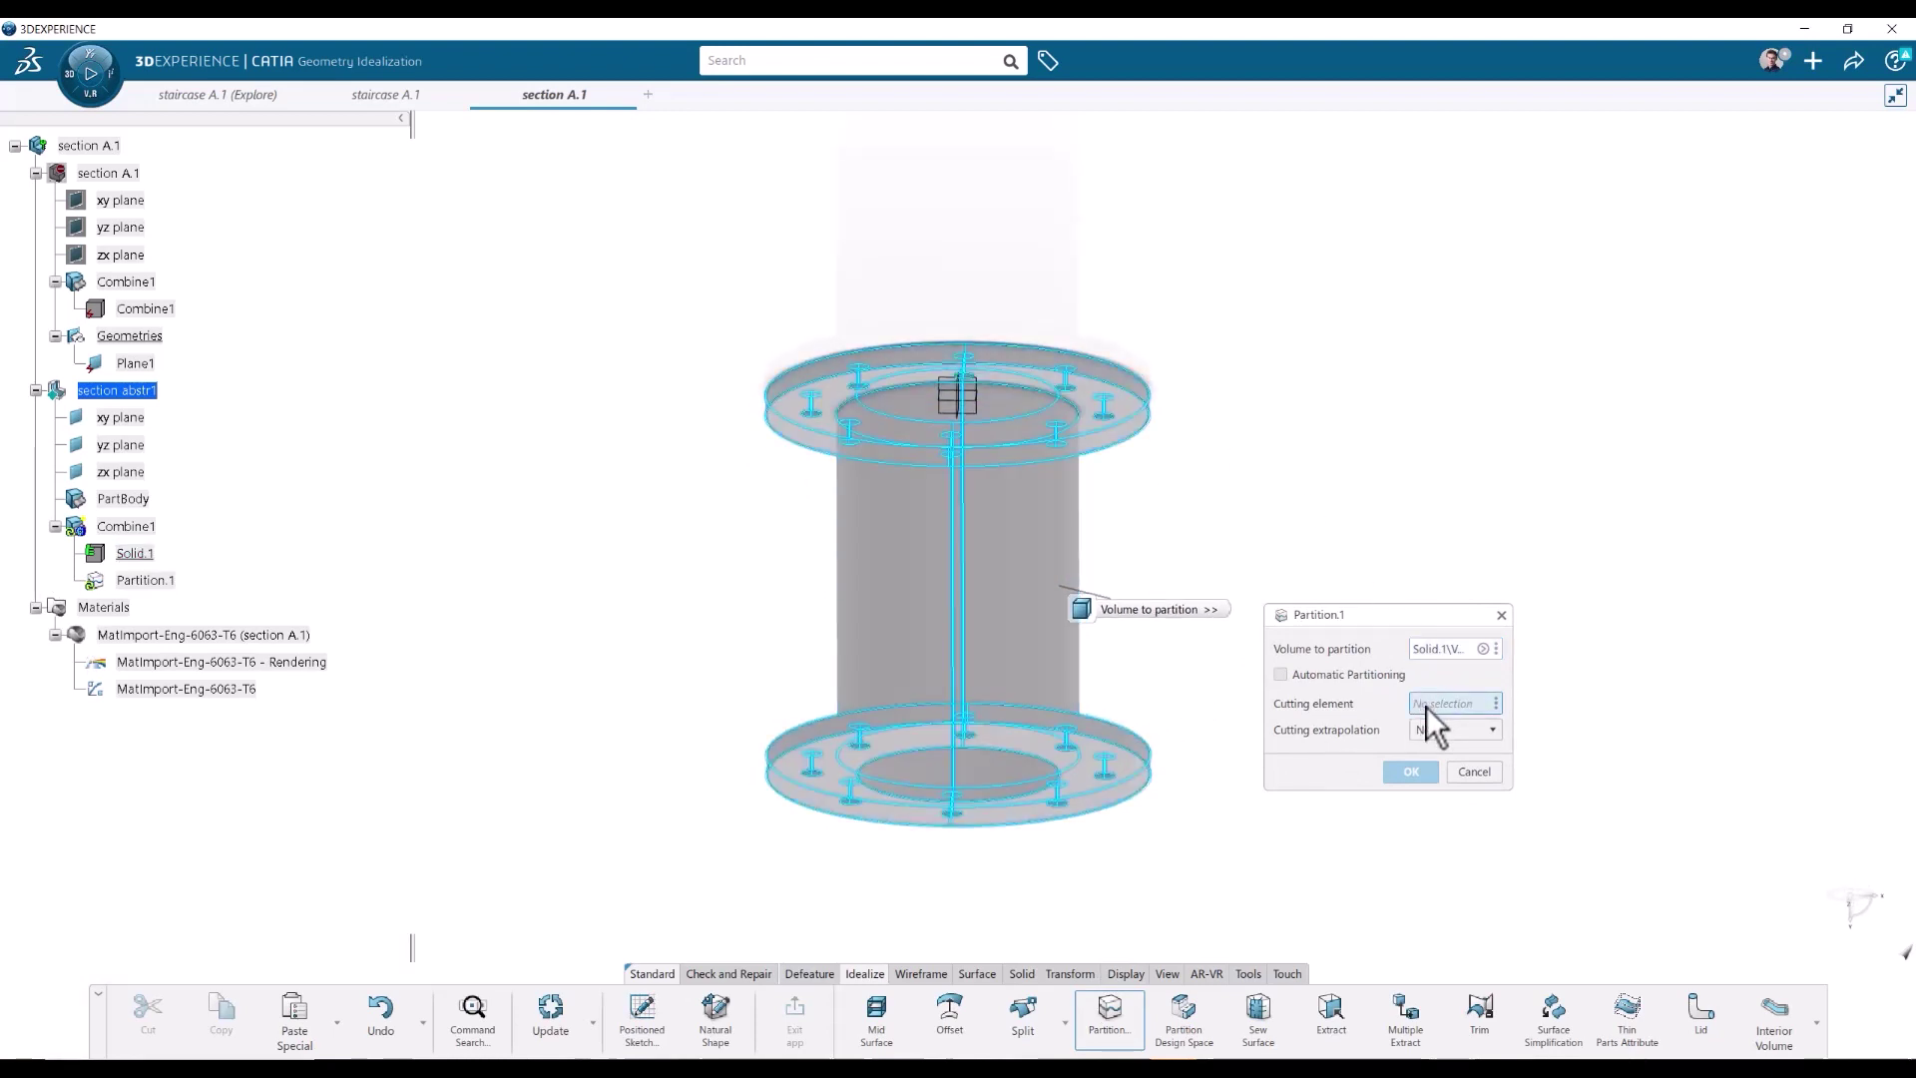
left_click(1140, 414)
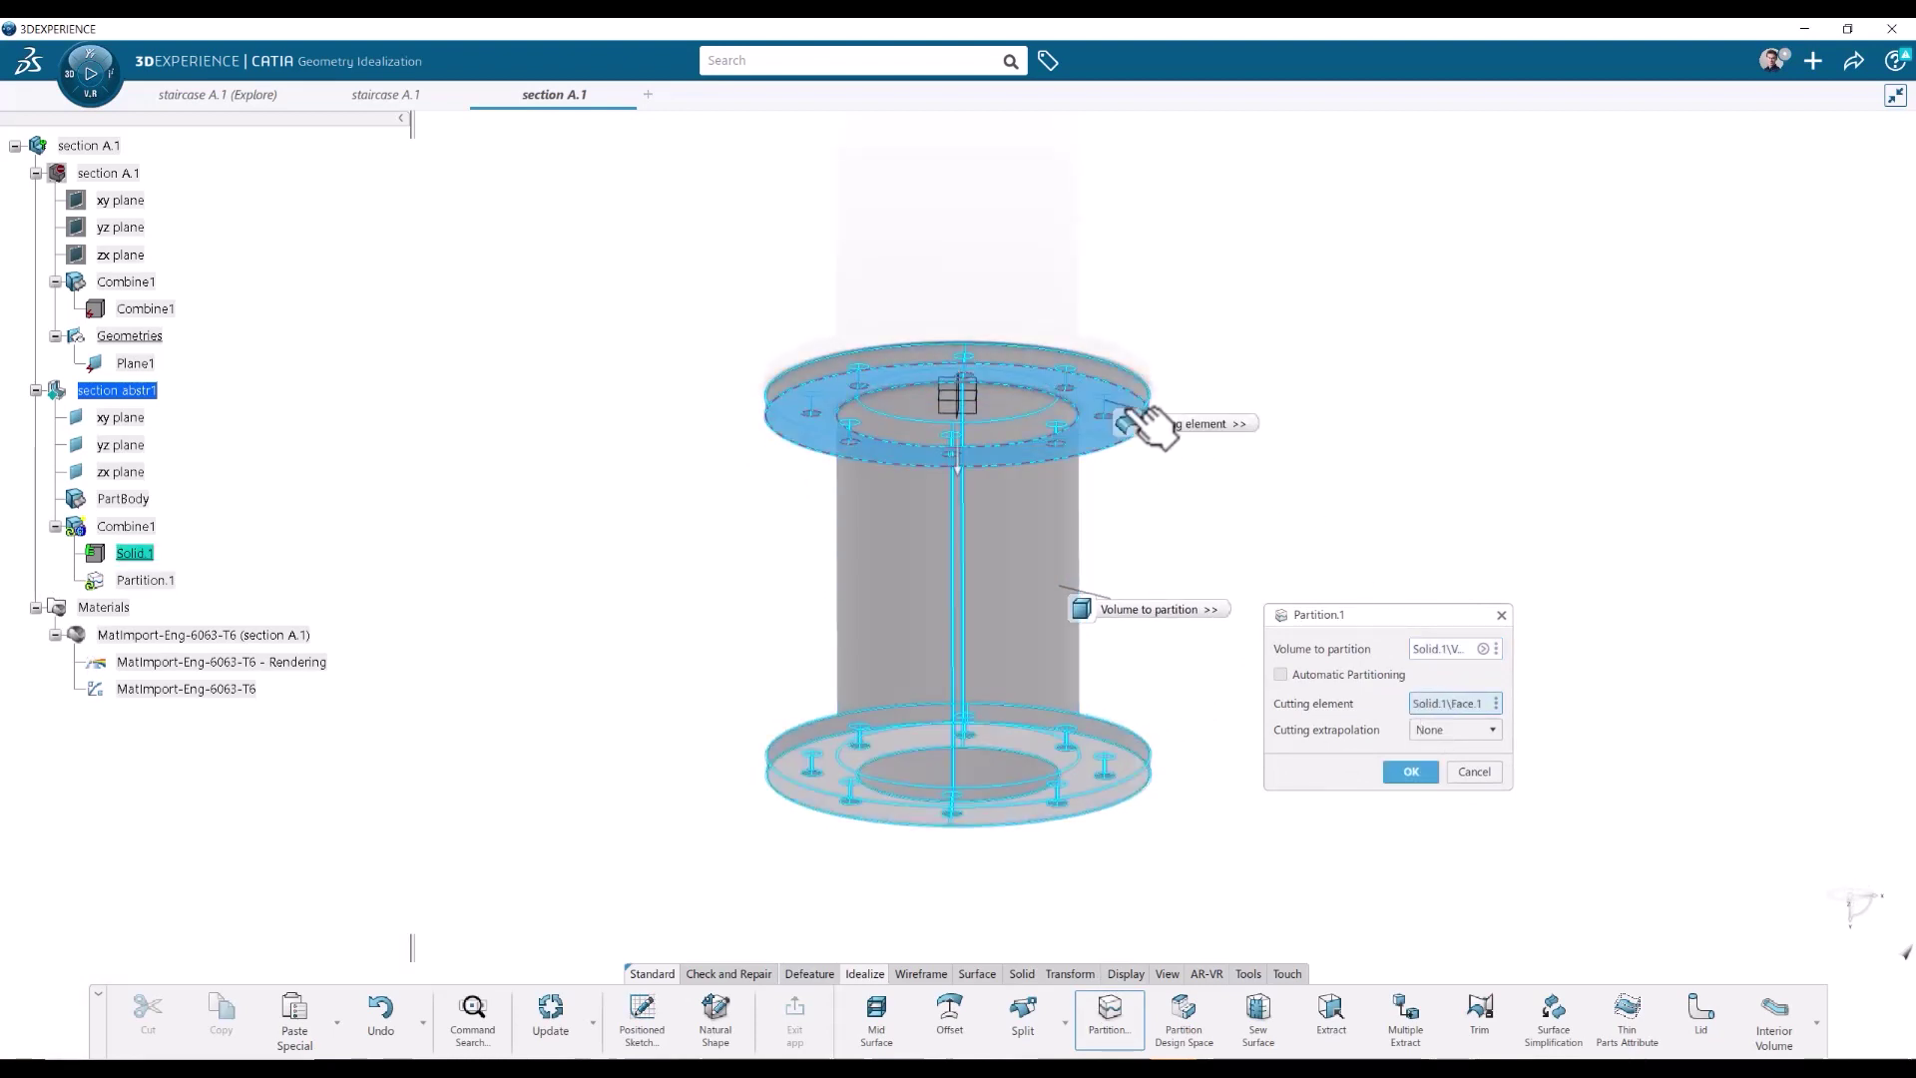
middle_click_drag(1139, 414, 1490, 677)
left_click(1452, 729)
left_click(1433, 767)
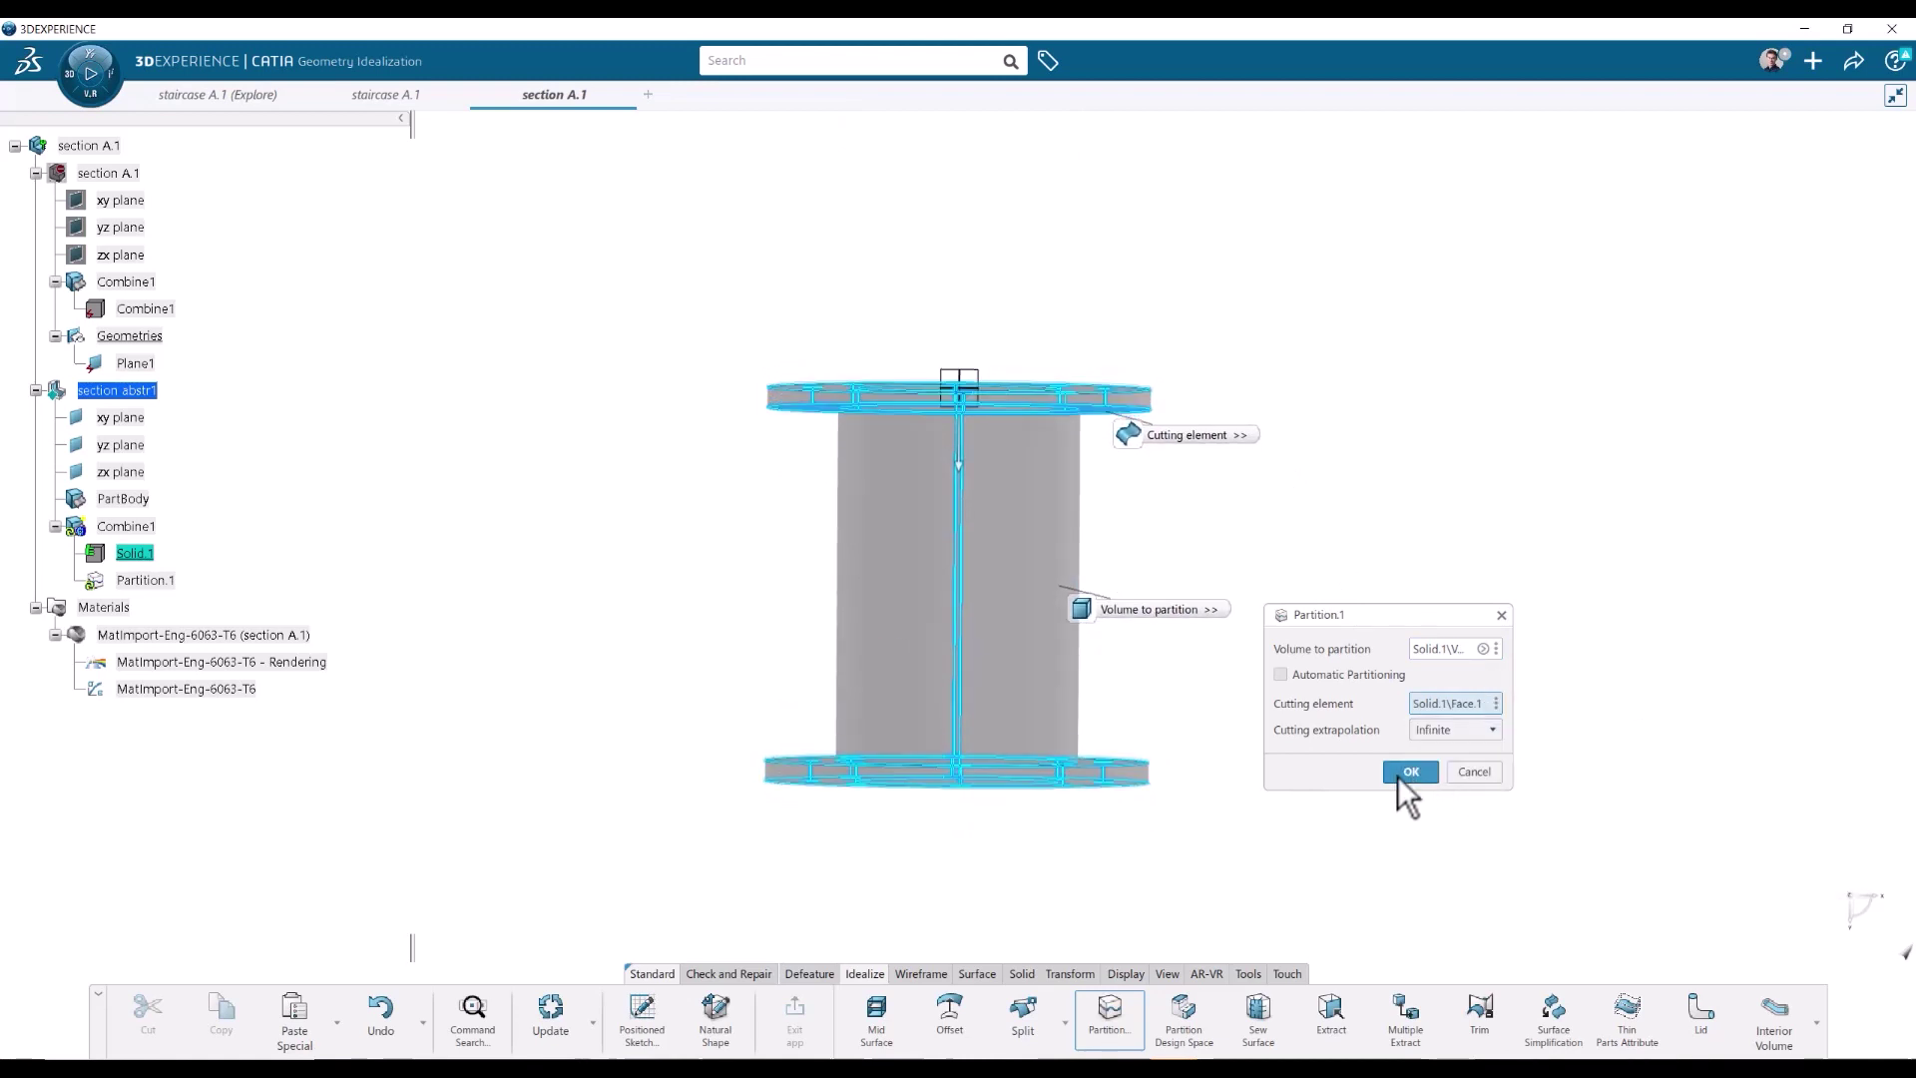
left_click(1407, 774)
- Inspect the Partition.1 cut from an isometric view and begin a second partition
middle_click_drag(1313, 602, 1243, 644)
left_click(988, 389)
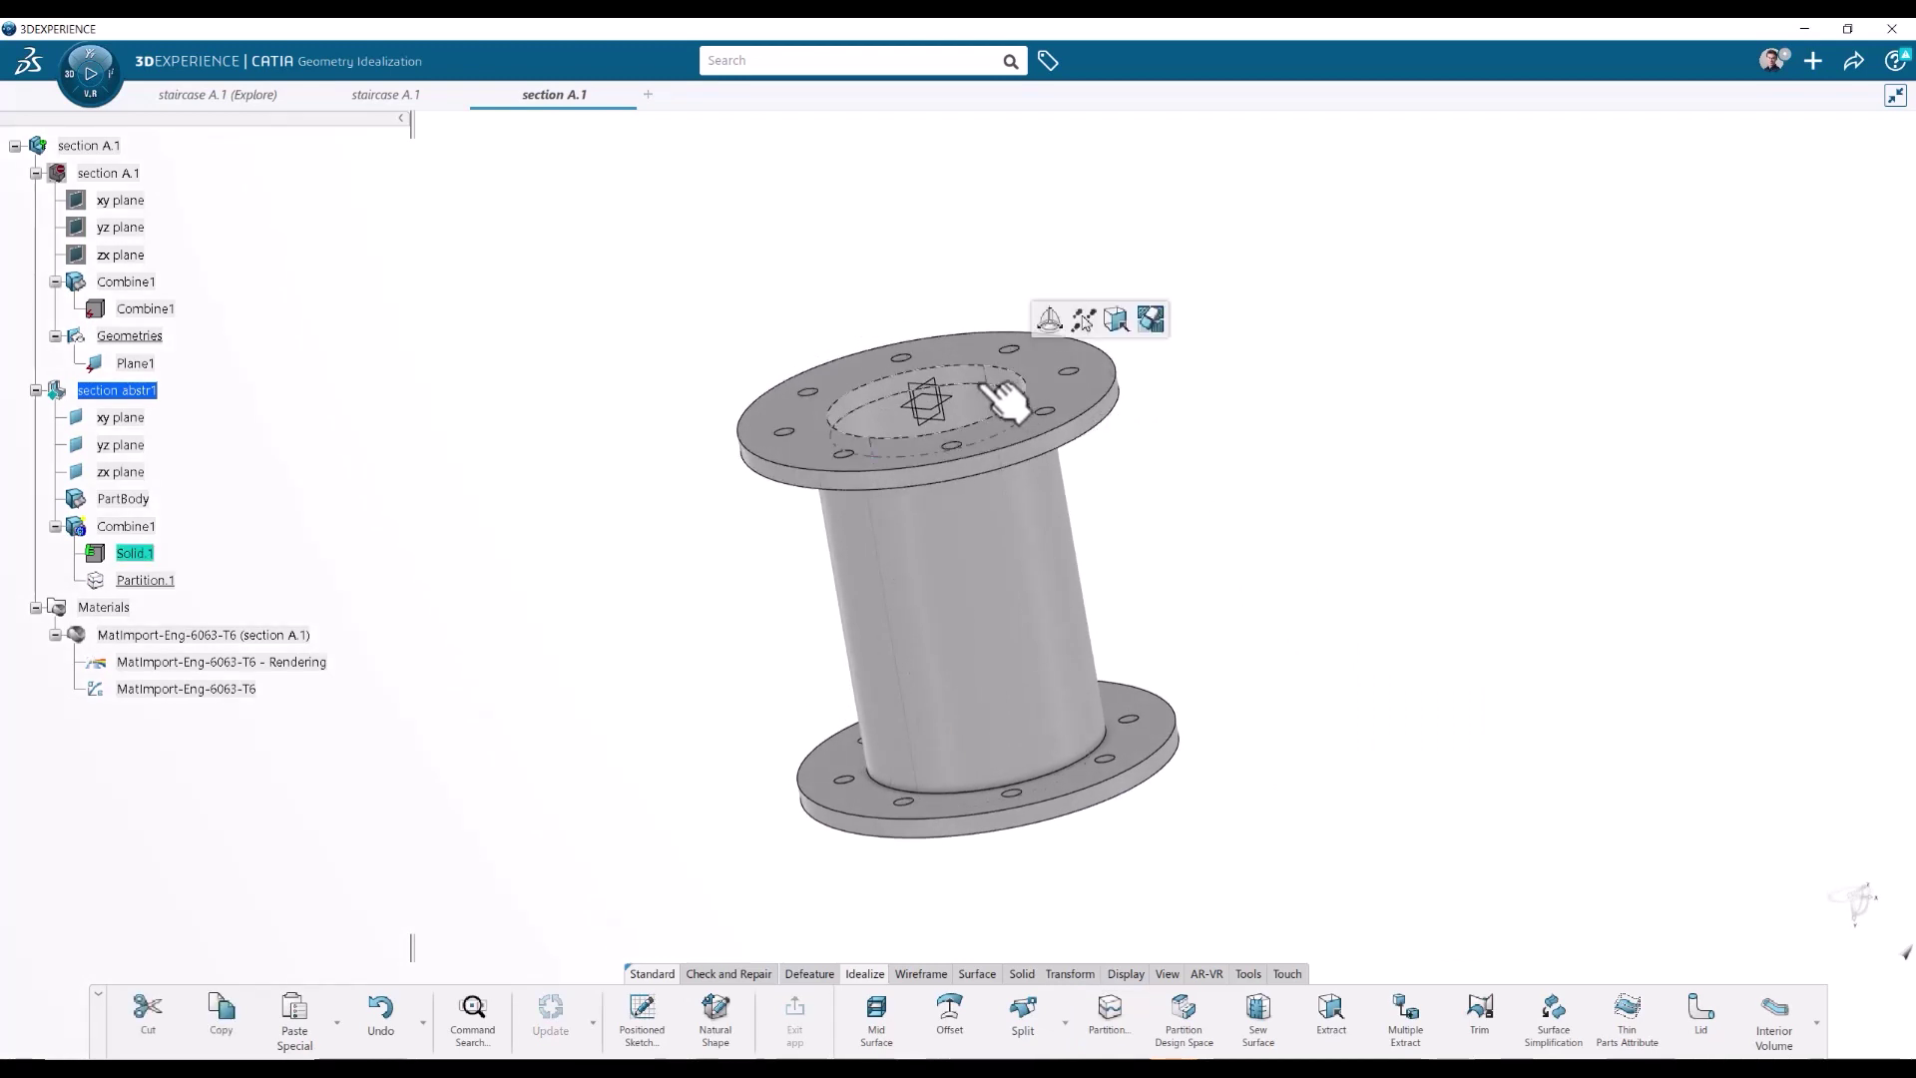
left_click(1195, 479)
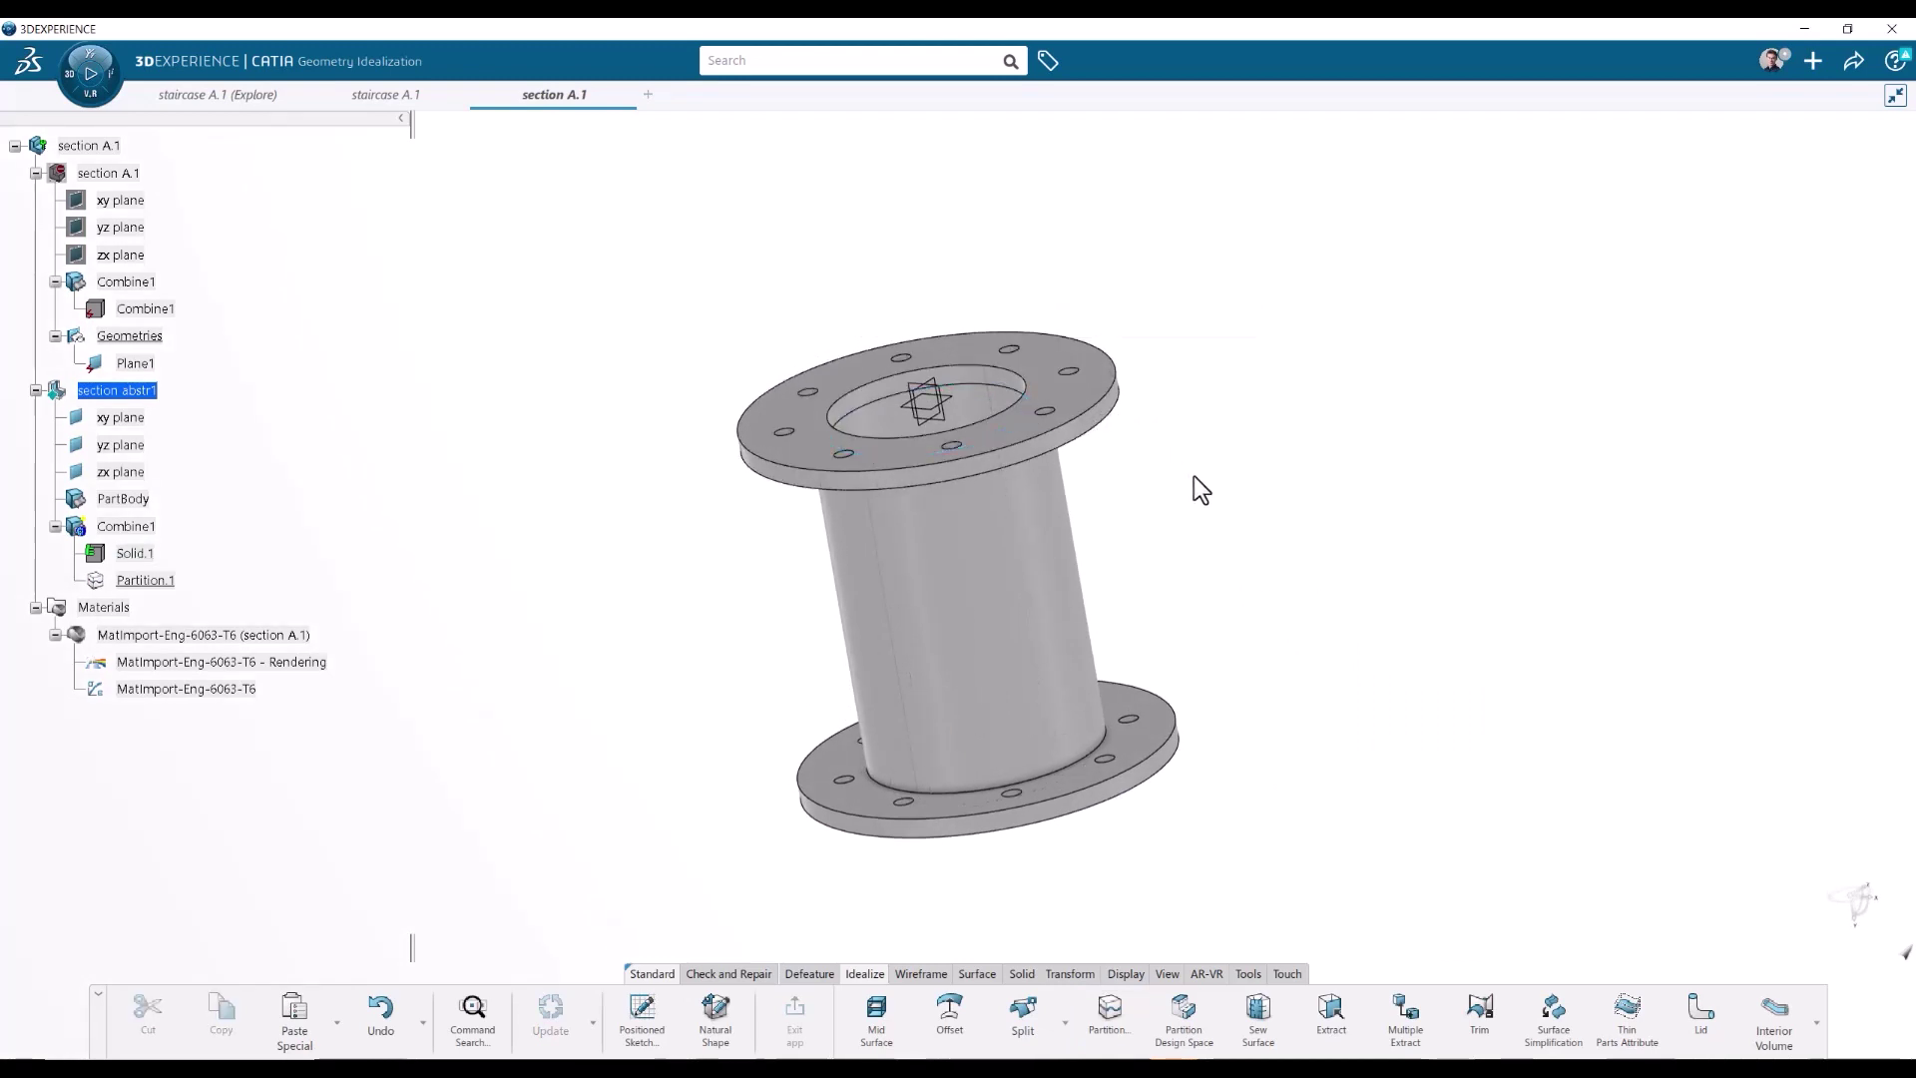
left_click(1111, 1016)
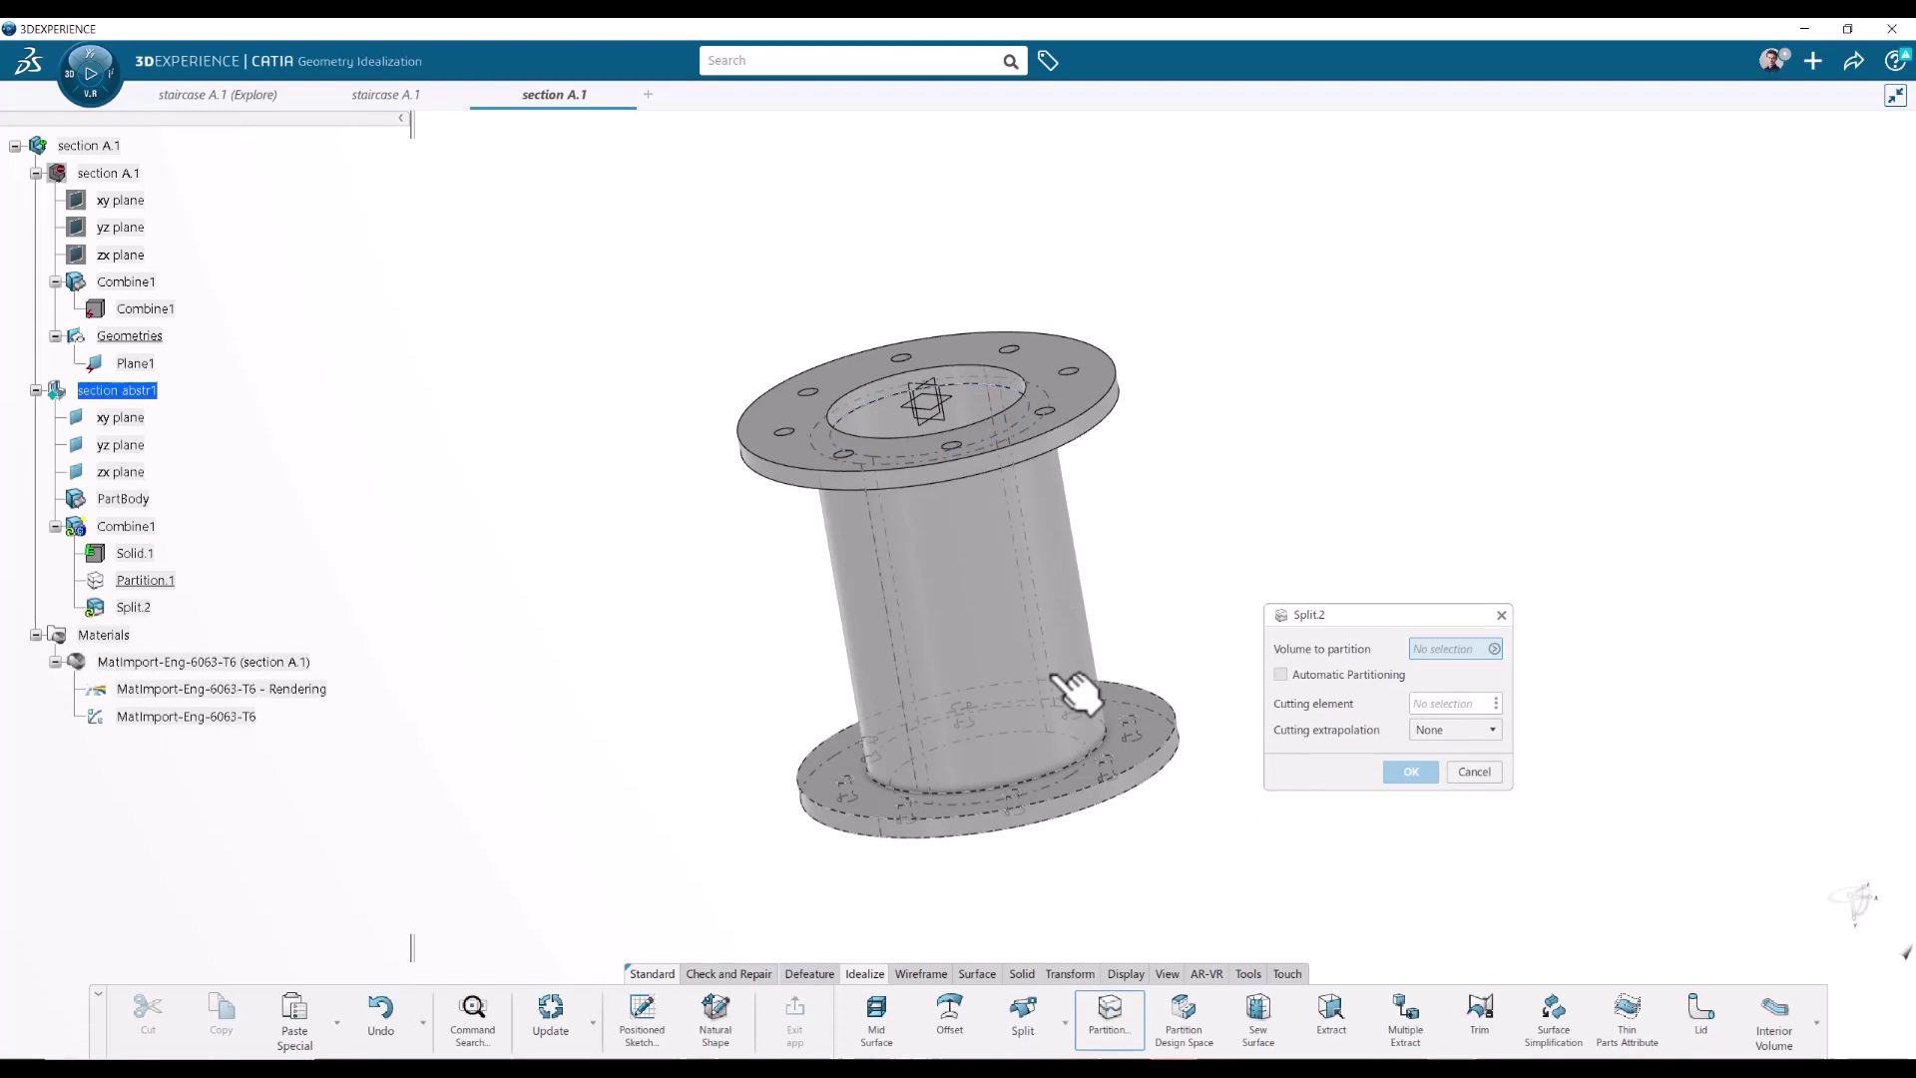
- Cut Partition.1 at the lower flange's top face with Infinite extrapolation, then check Partition.2
left_click(1069, 569)
mouse_move(1172, 537)
middle_mouse_down()
mouse_move(1229, 443)
mouse_move(1187, 452)
mouse_move(1204, 542)
middle_mouse_up()
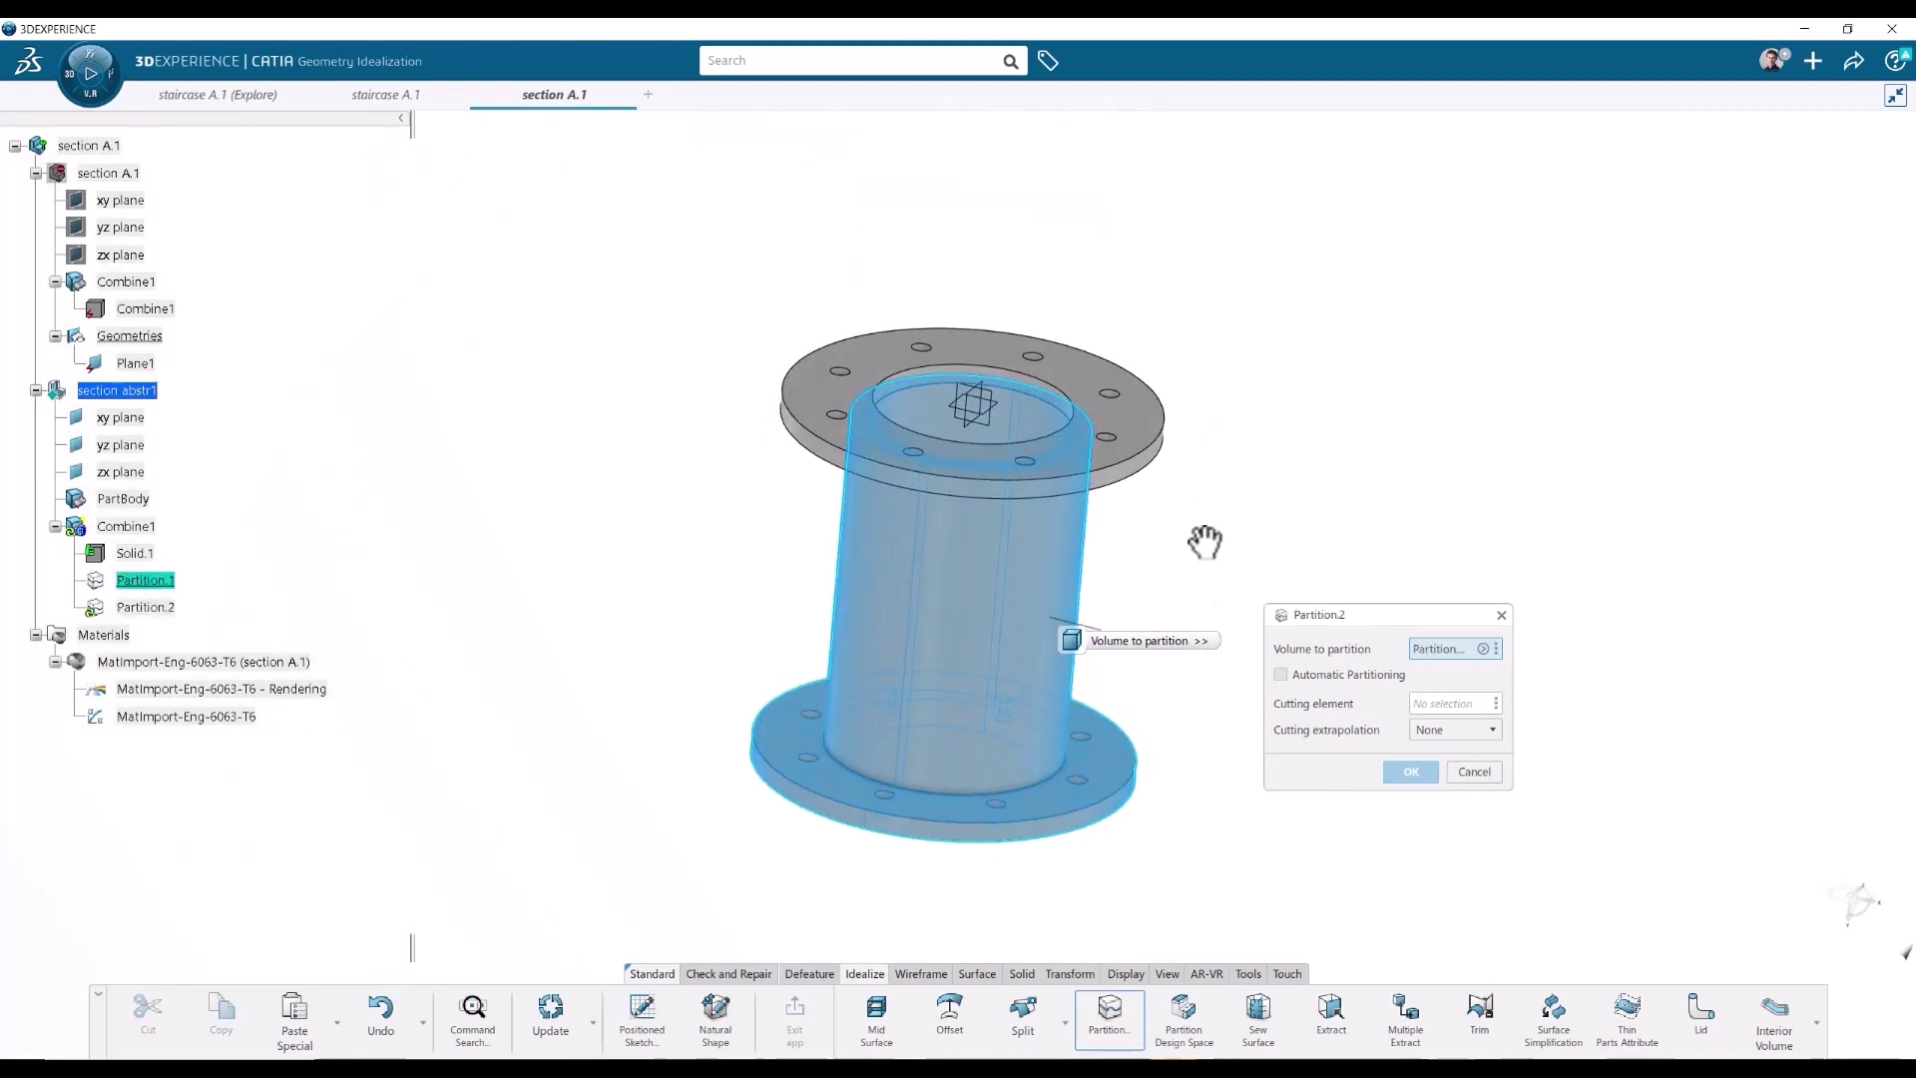
left_click(1441, 704)
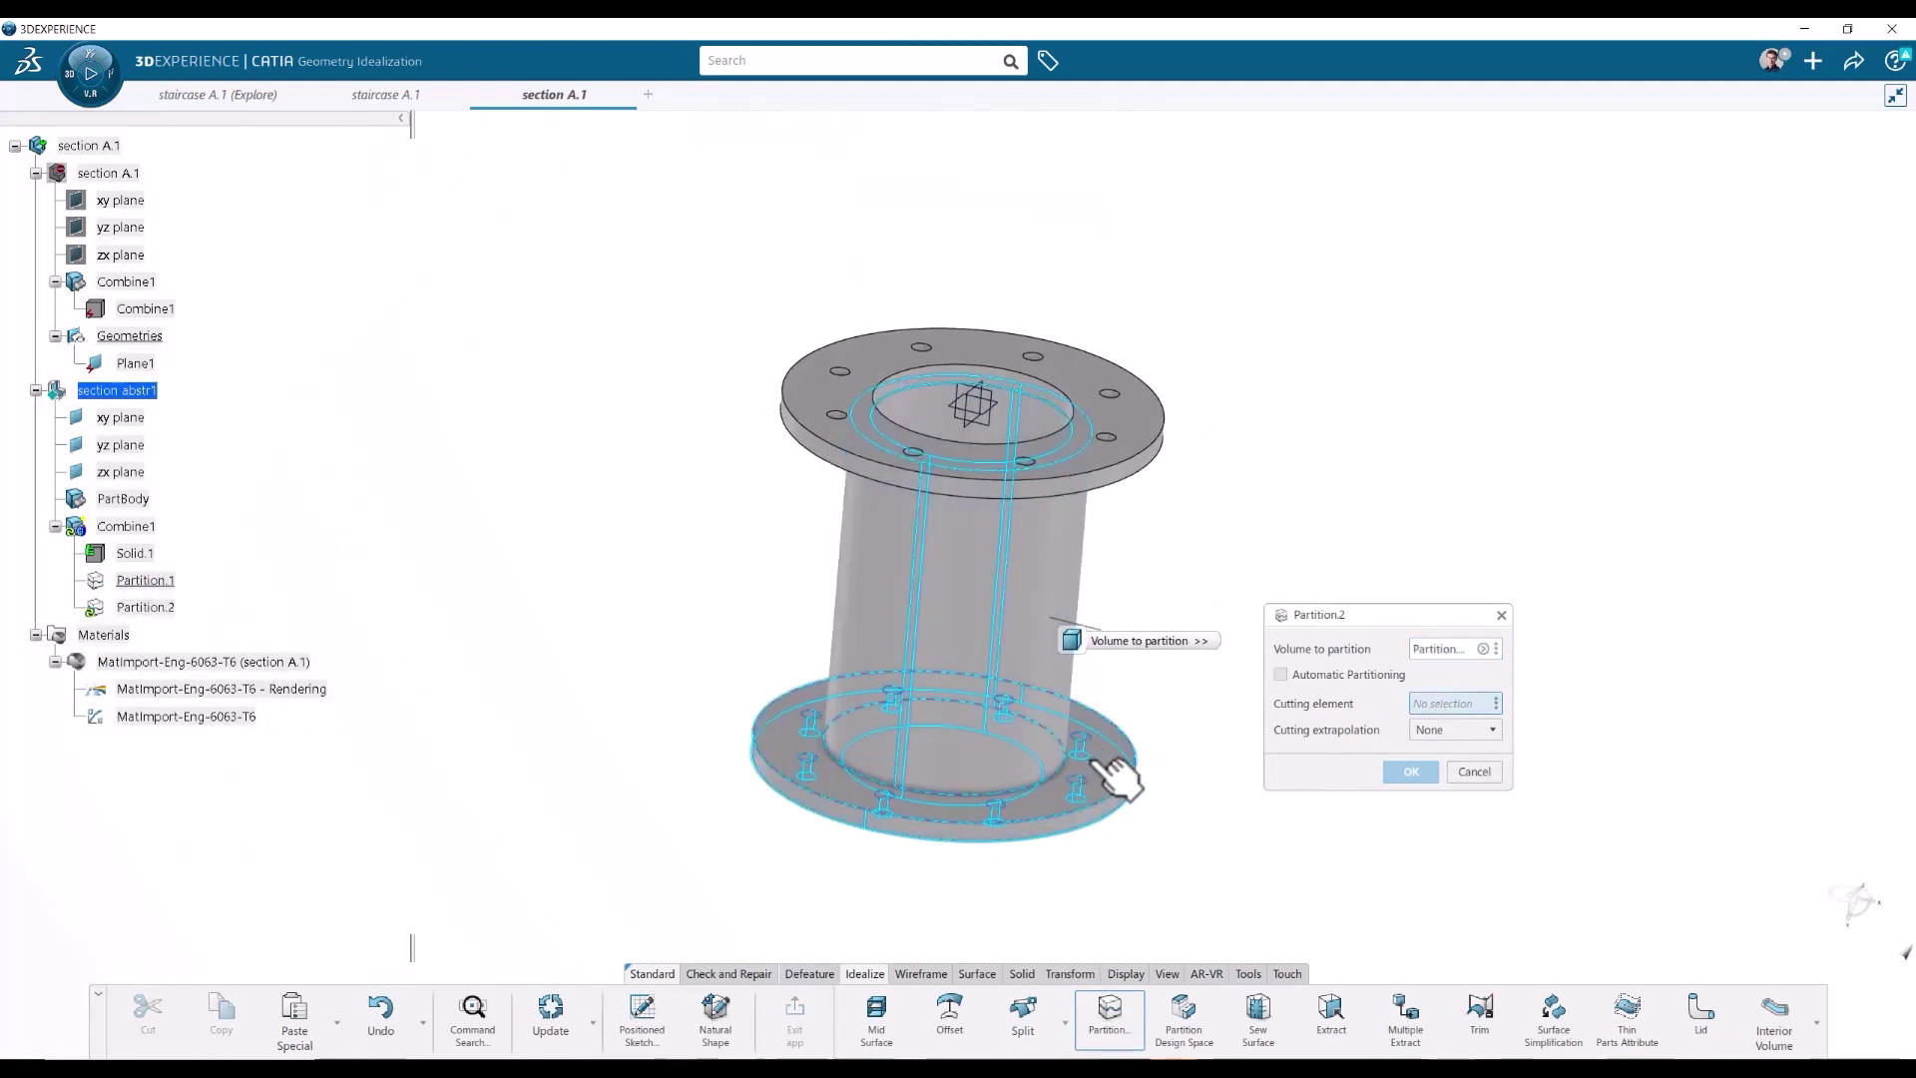
left_click(1110, 769)
left_click(1452, 729)
left_click(1457, 760)
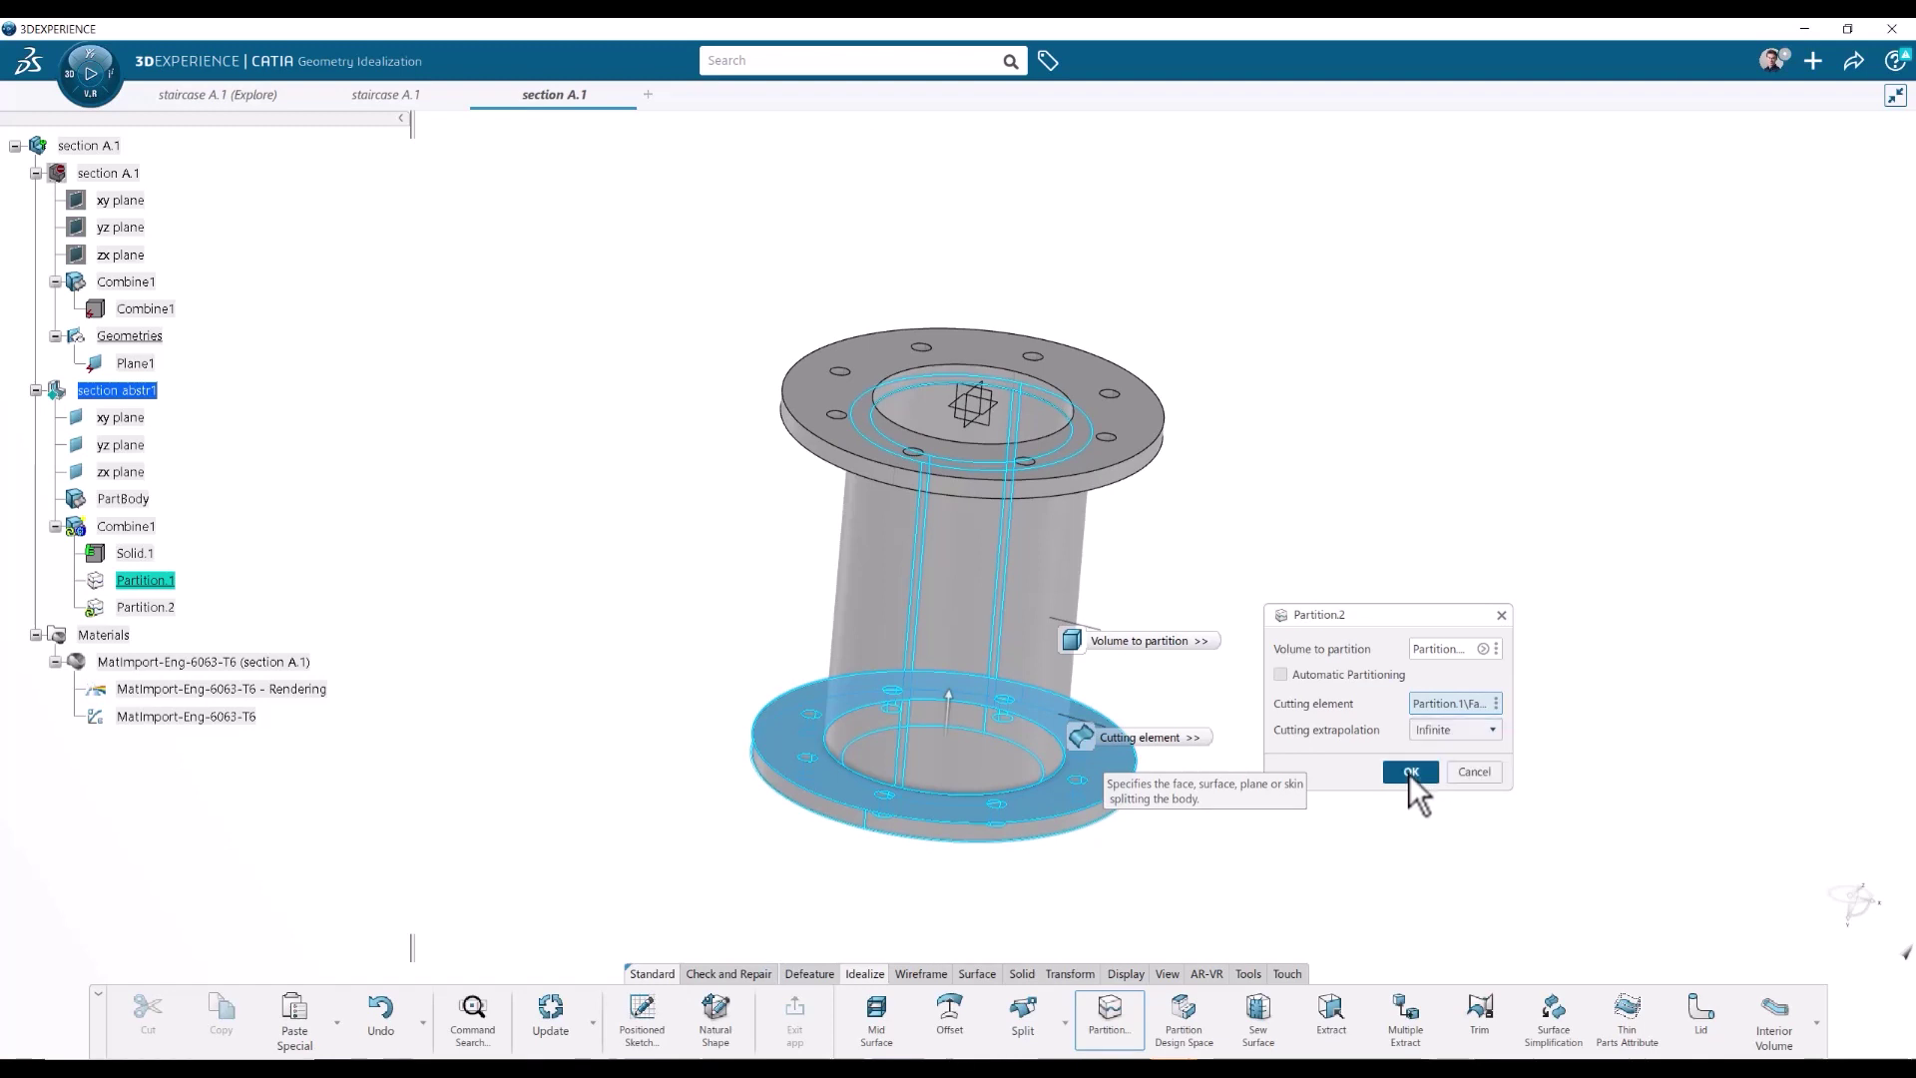
left_click(1409, 772)
middle_click_drag(1283, 675, 1199, 777)
middle_click_drag(1167, 838, 1291, 834)
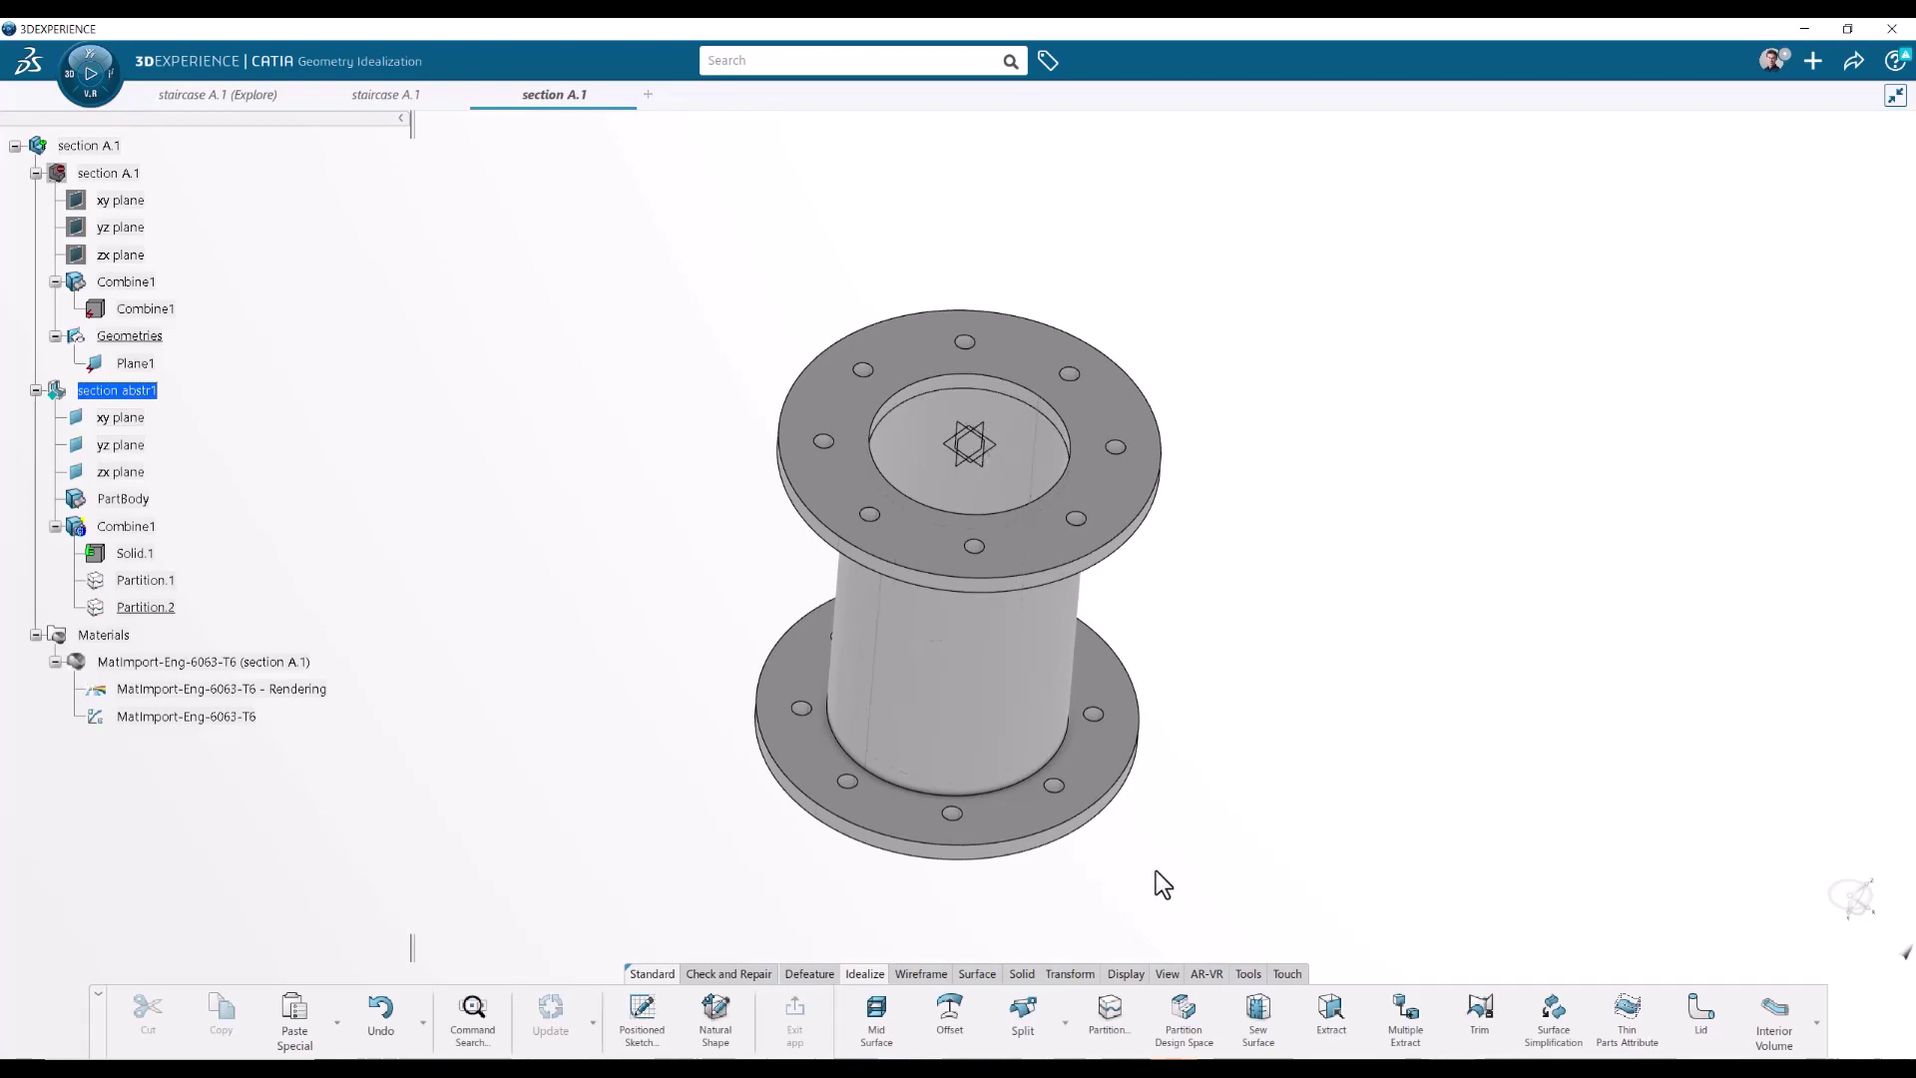
left_click(1107, 1028)
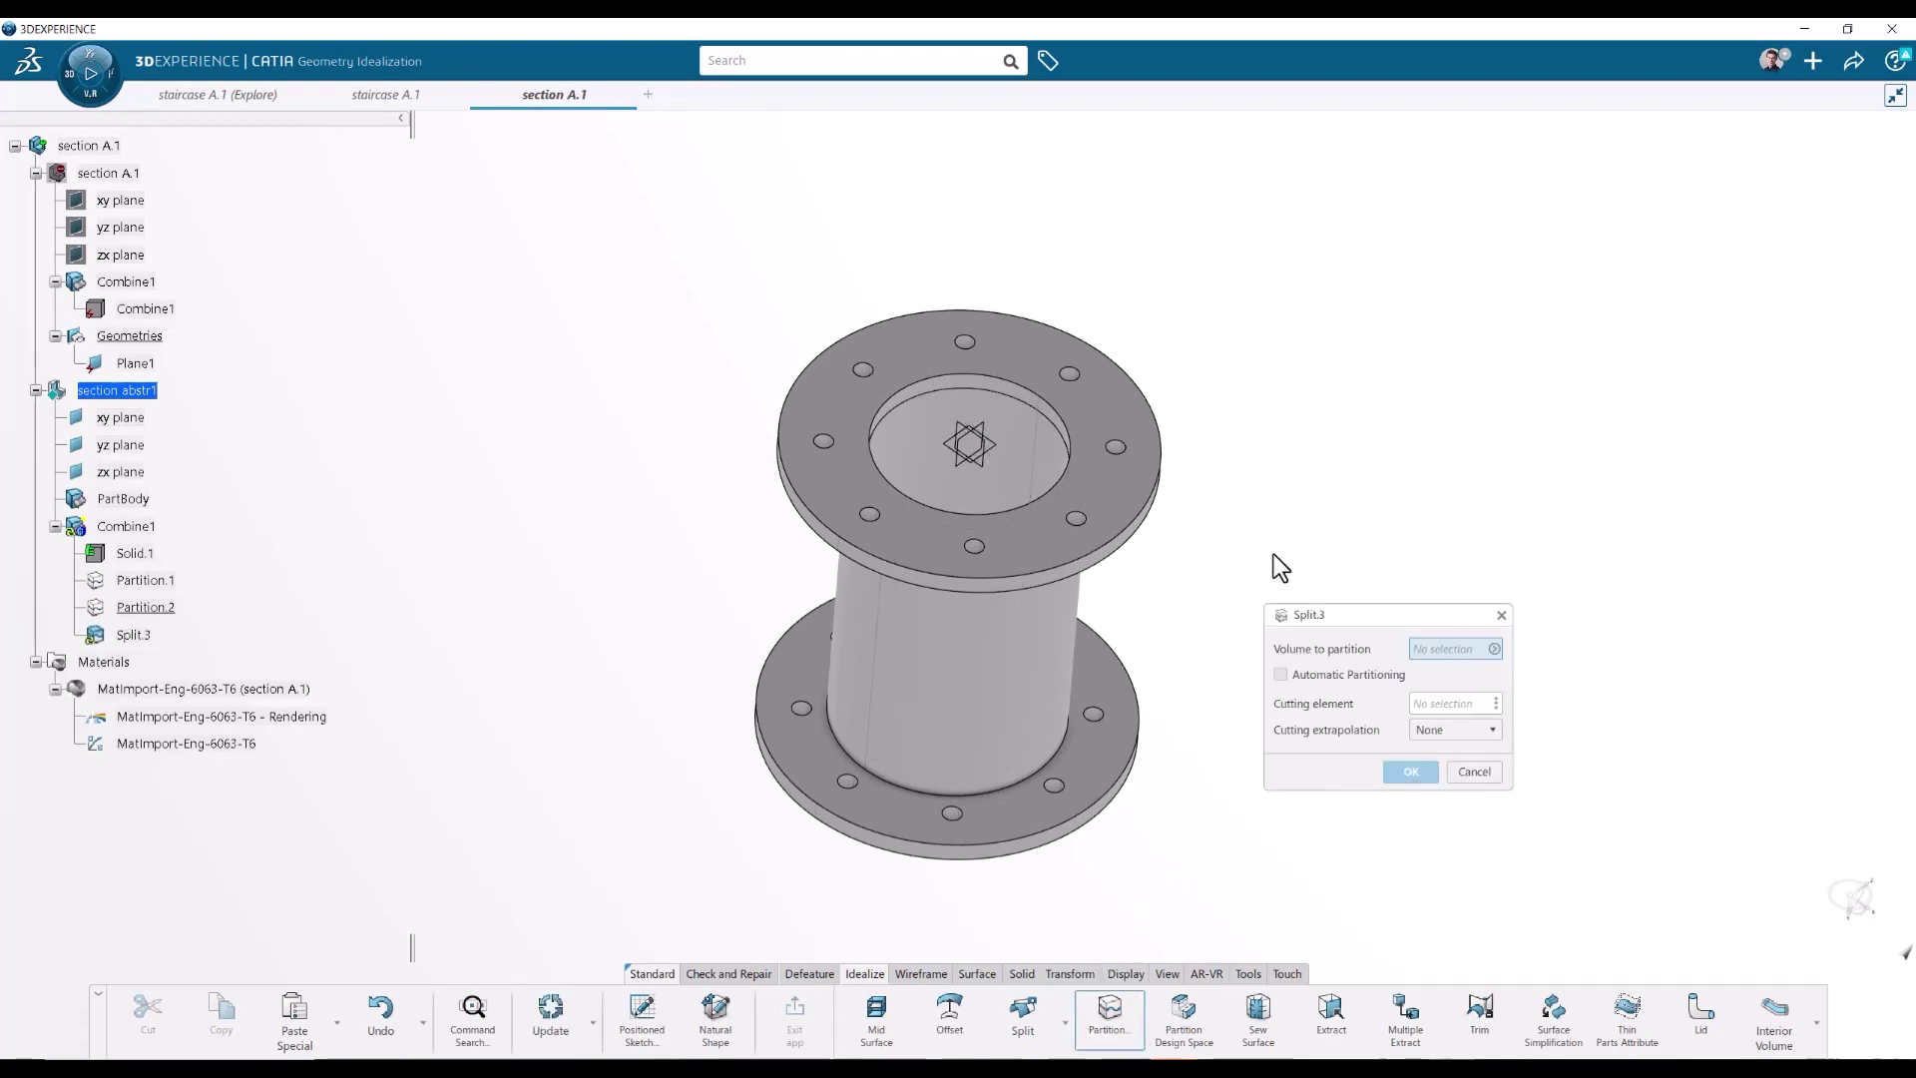
- Partition the top flange, pipe and bottom flange volumes with the xy plane, creating Partition.3
left_click(1116, 487)
left_click(1043, 644)
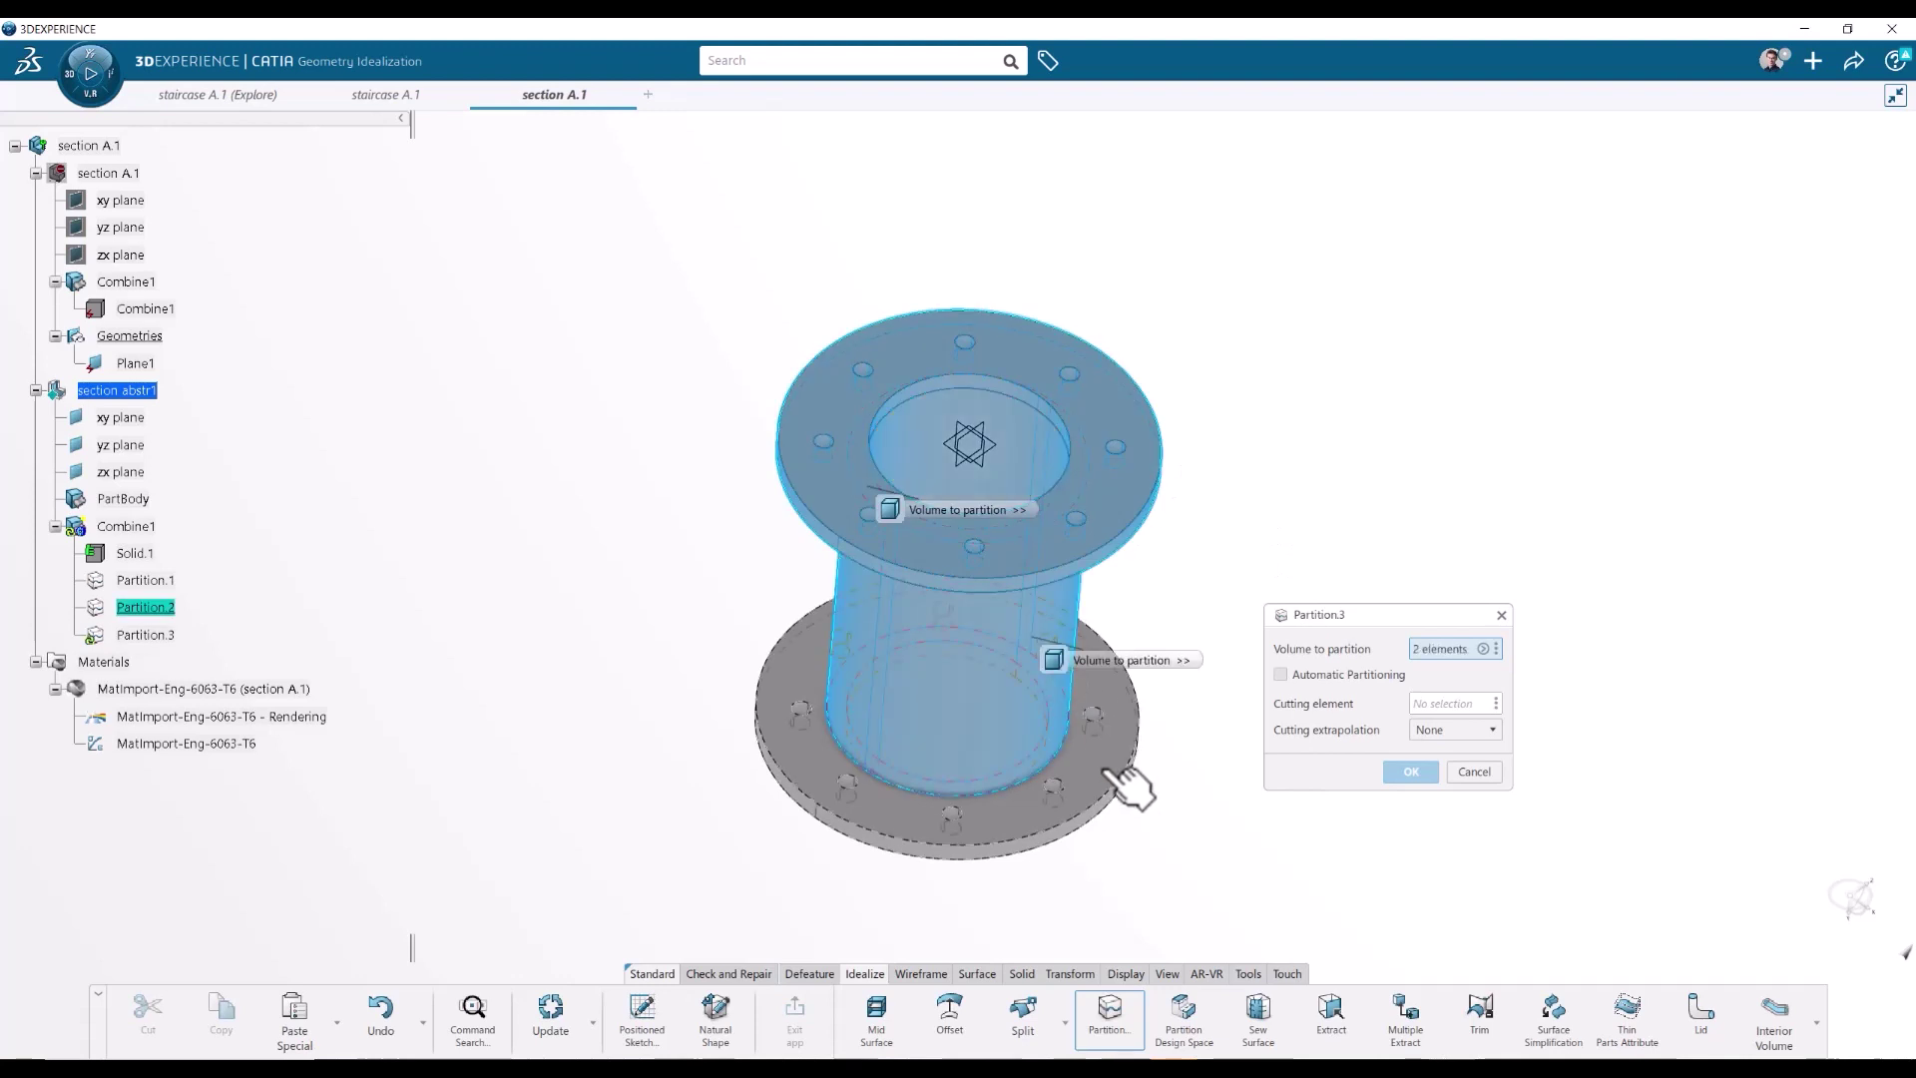
left_click(1107, 763)
left_click(1453, 732)
left_click(1442, 707)
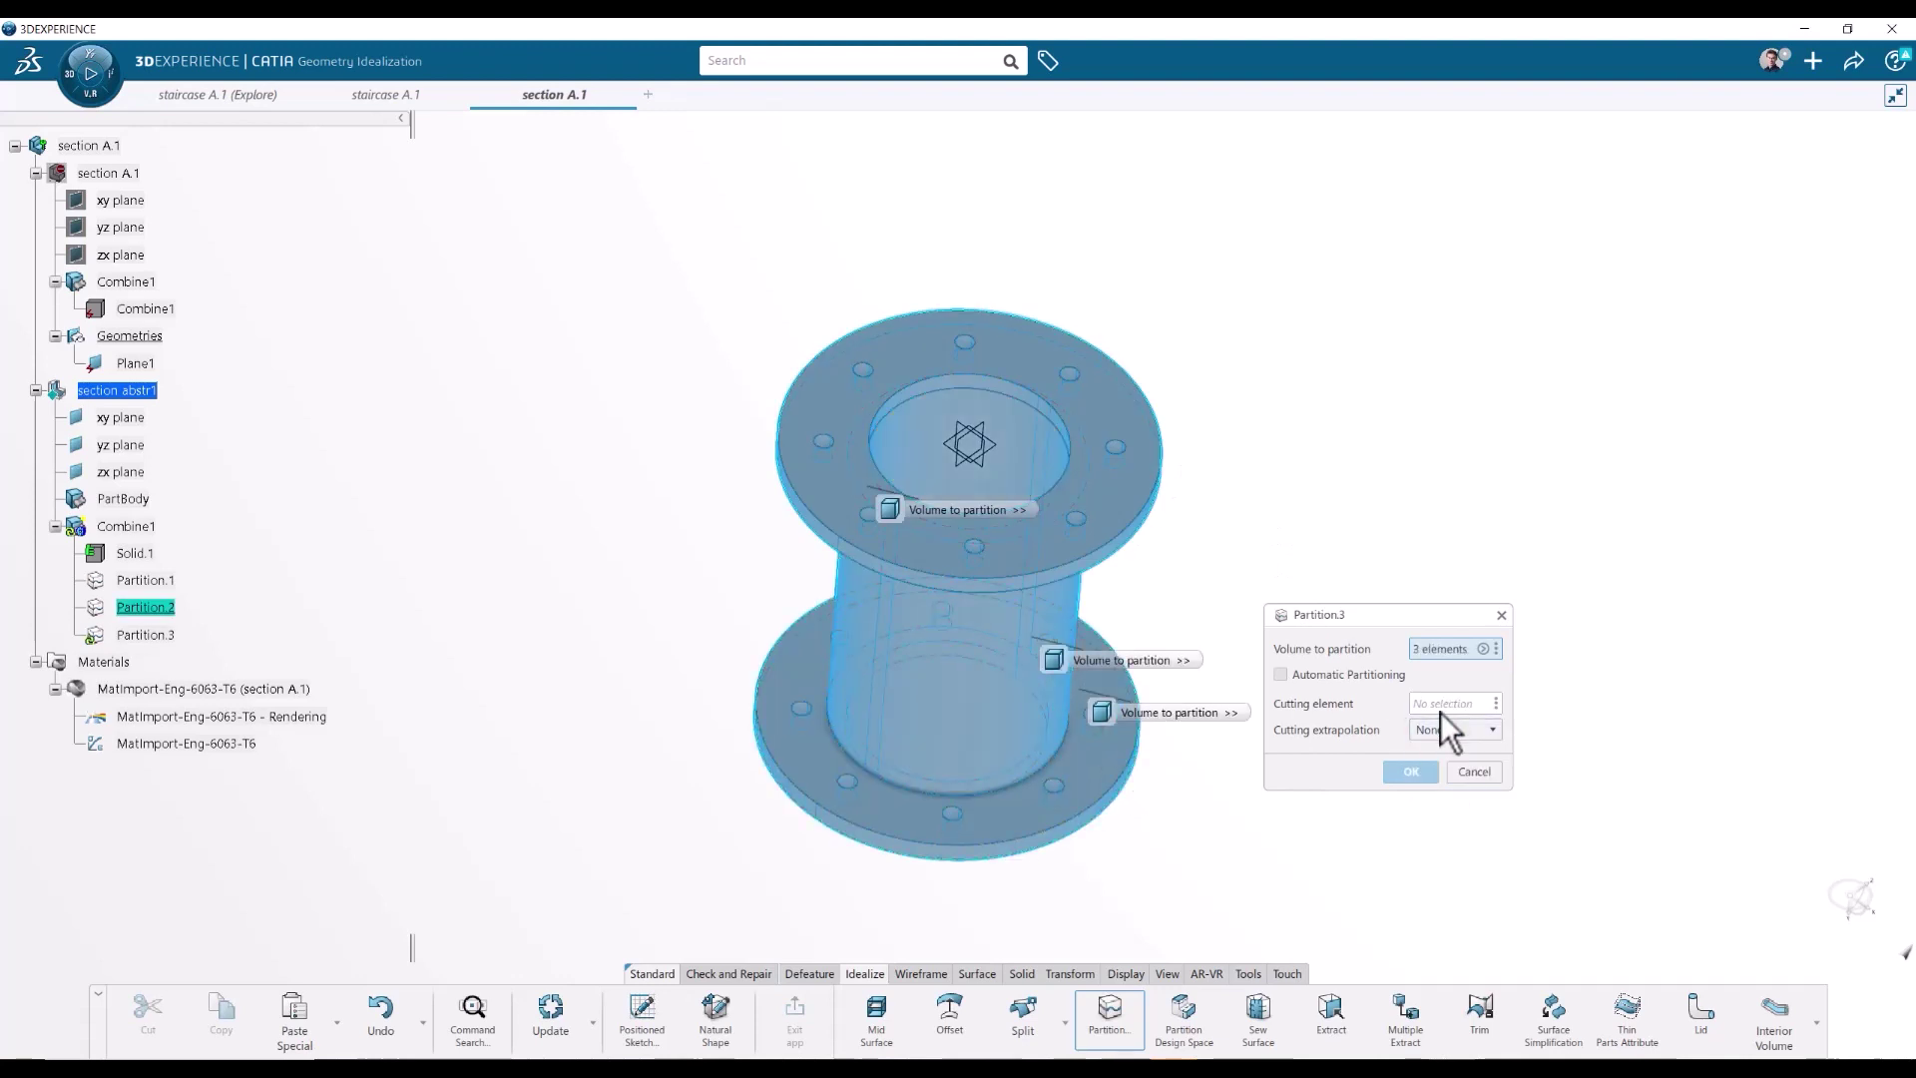
left_click(982, 438)
left_click(1409, 771)
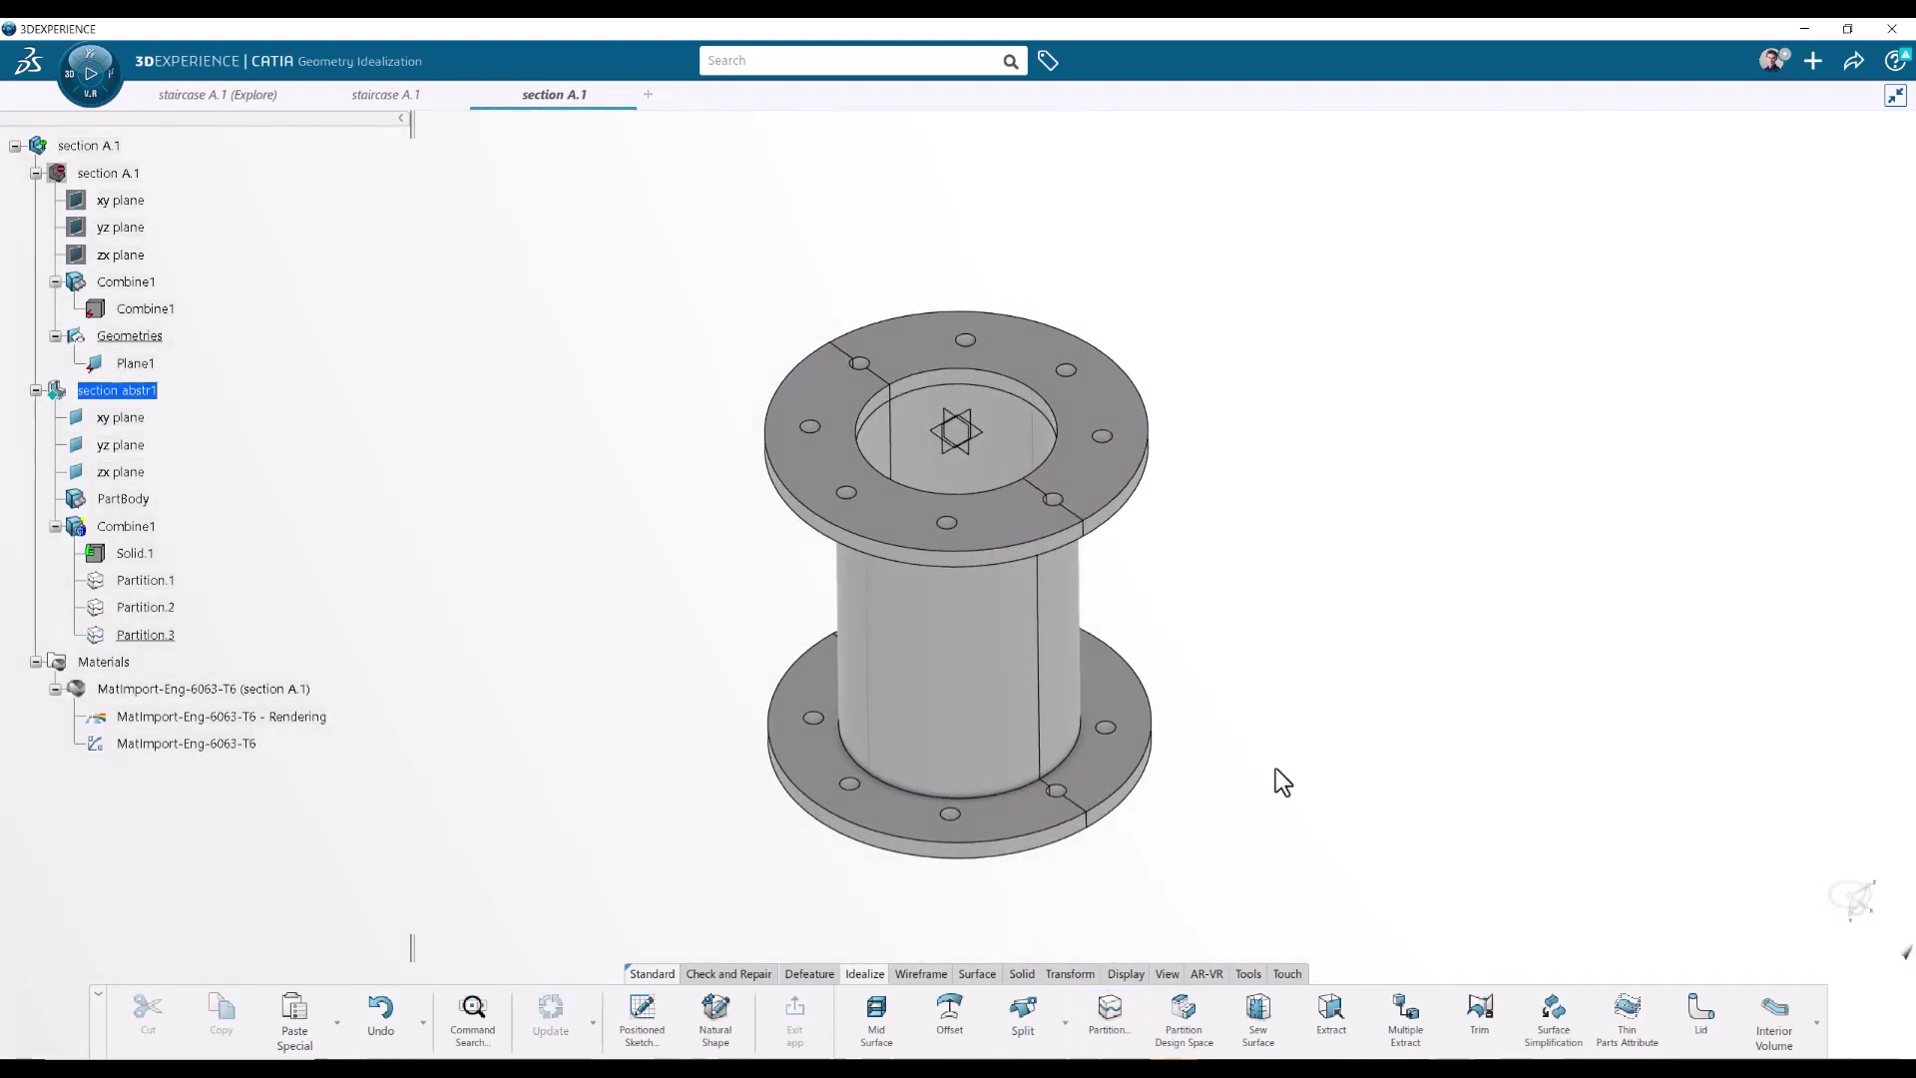
- Partition all six resulting volumes with the yz plane, creating Partition.4
left_click(1108, 1010)
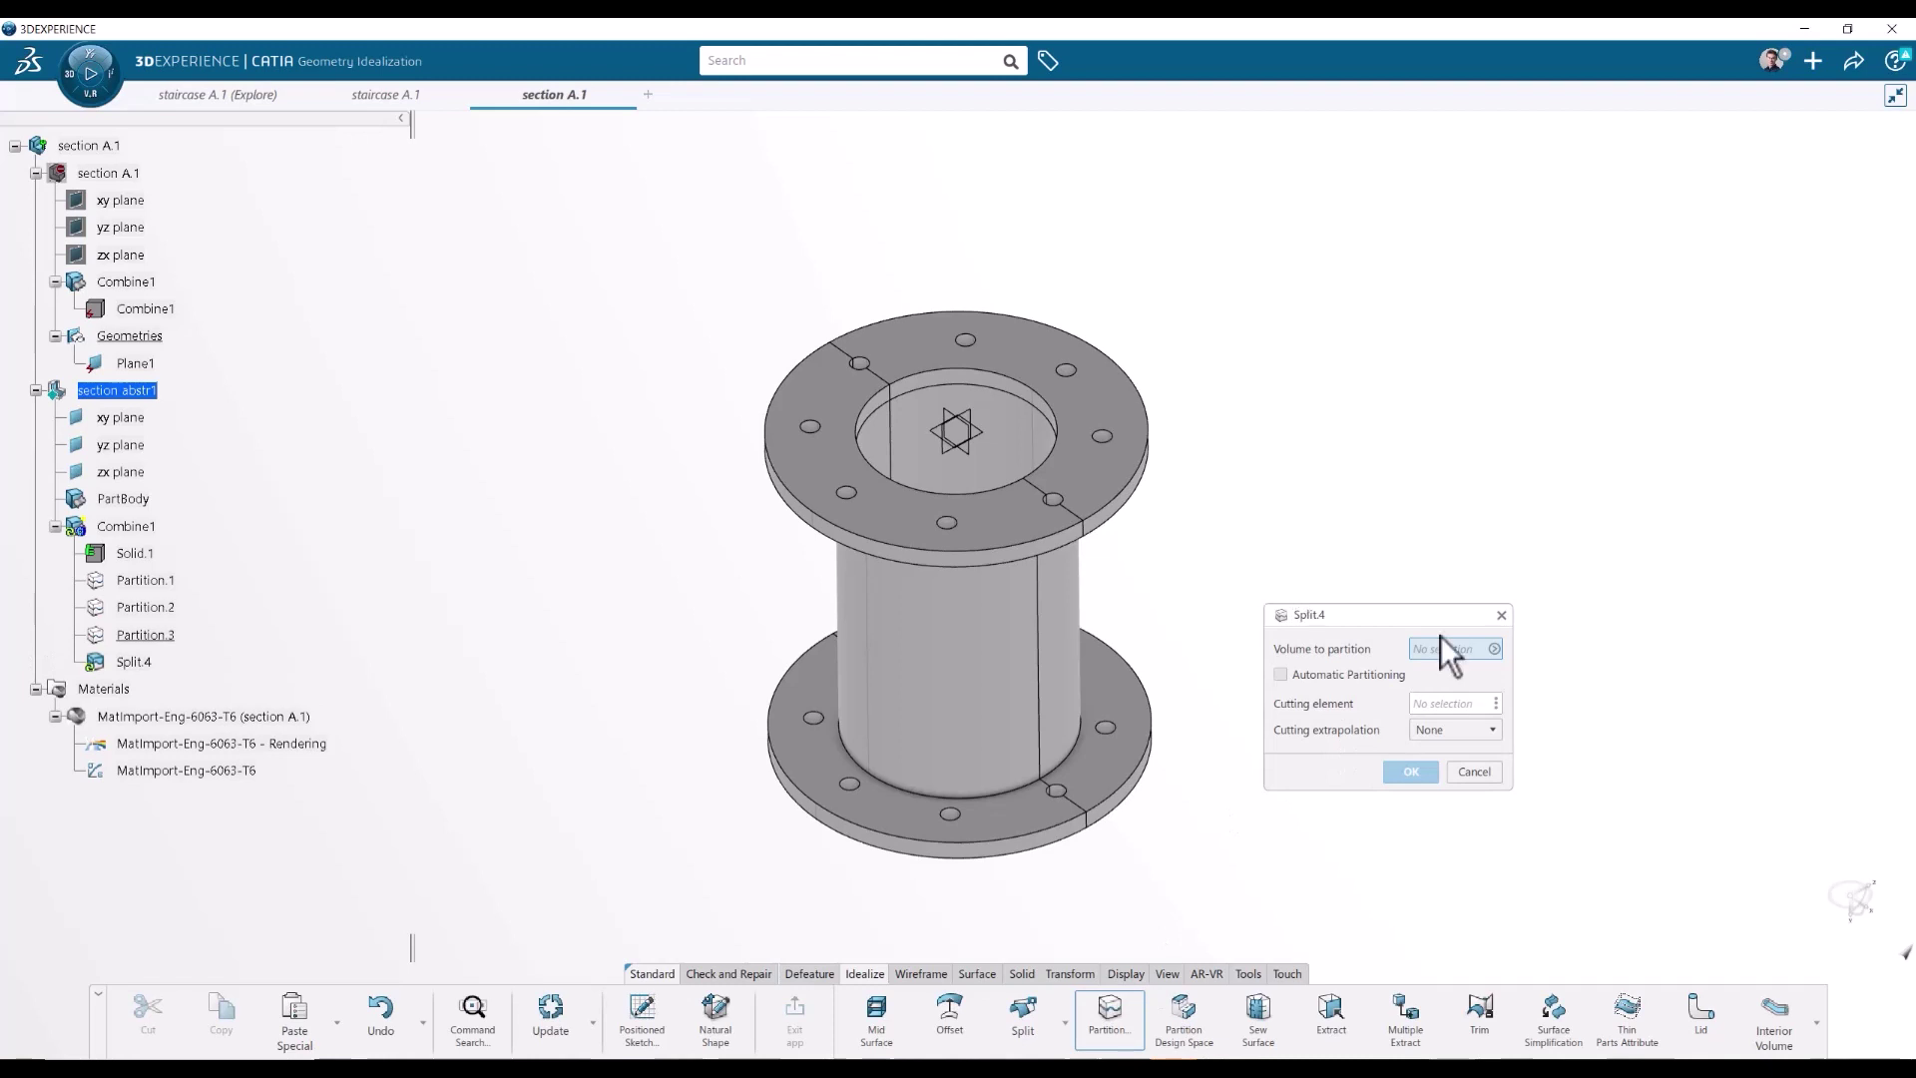
left_click(1121, 429)
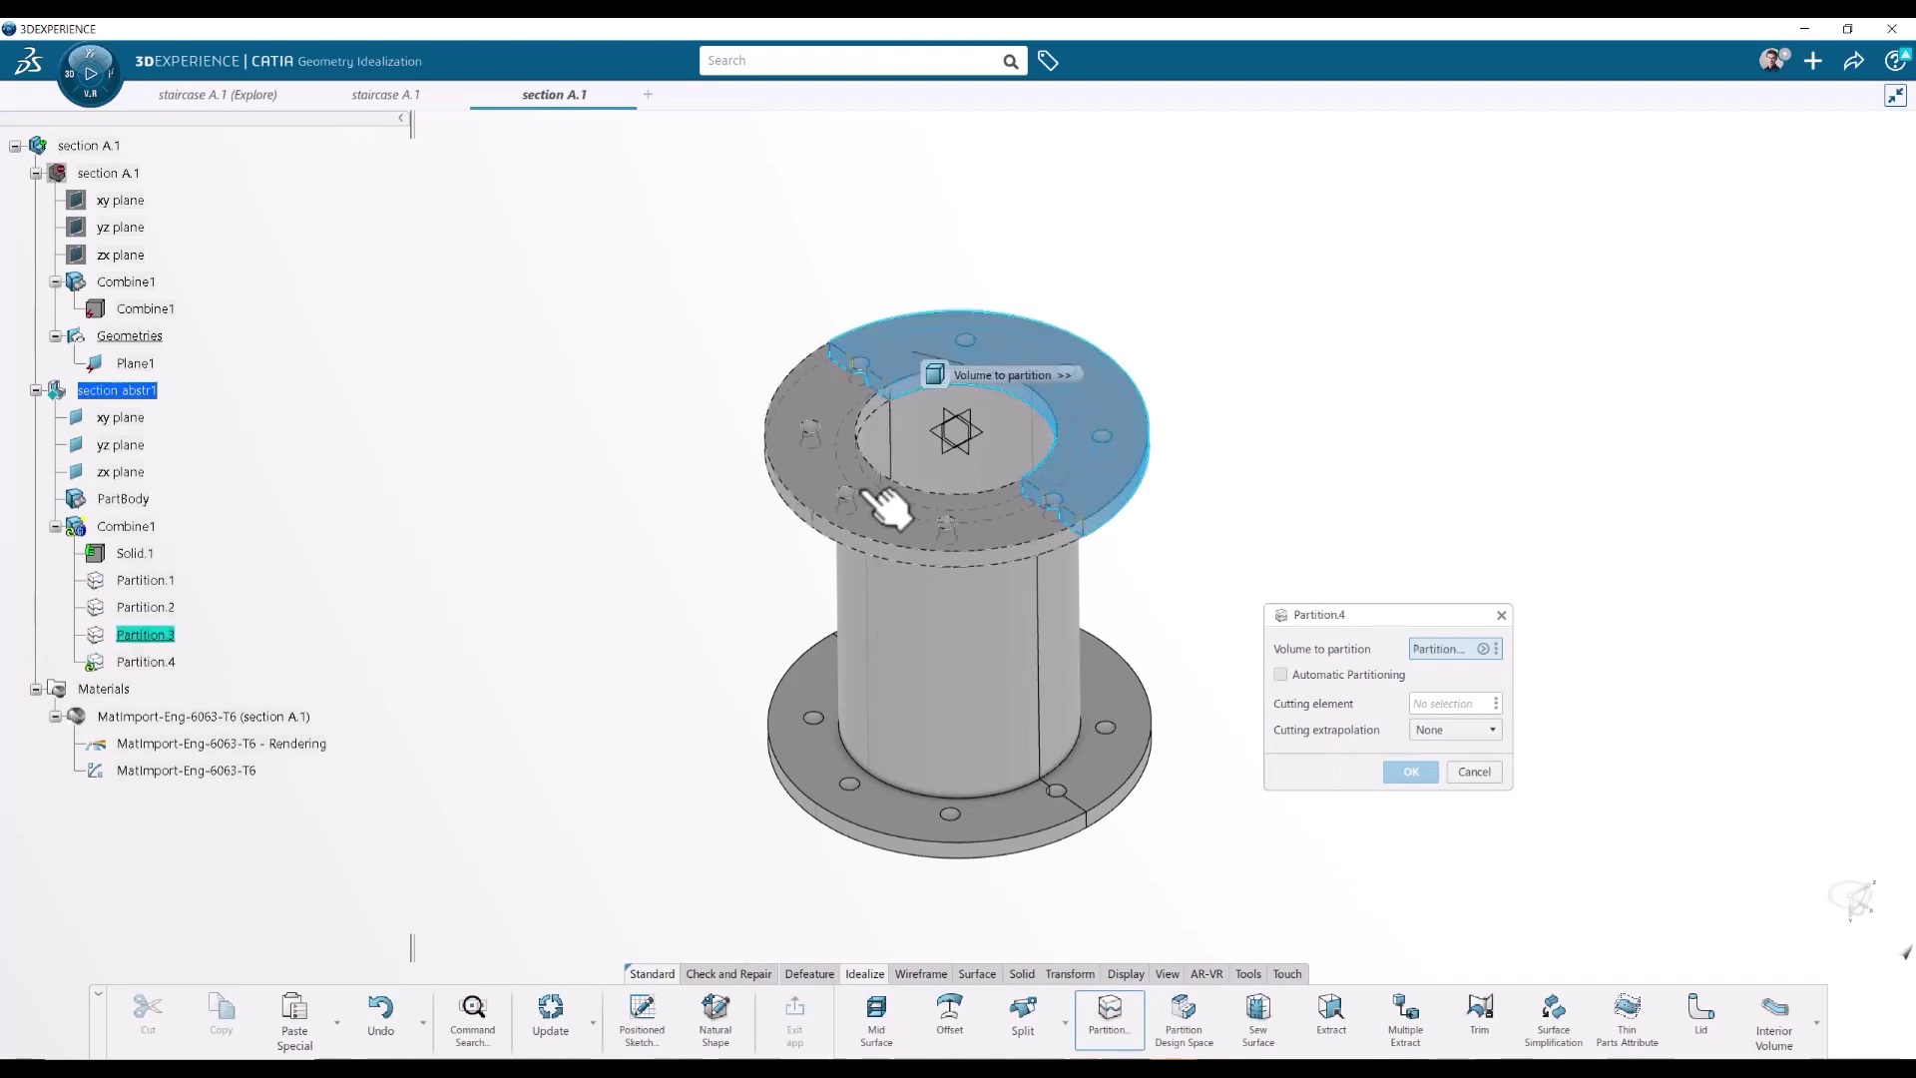
left_click(913, 459)
left_click(878, 834)
left_click(1104, 736)
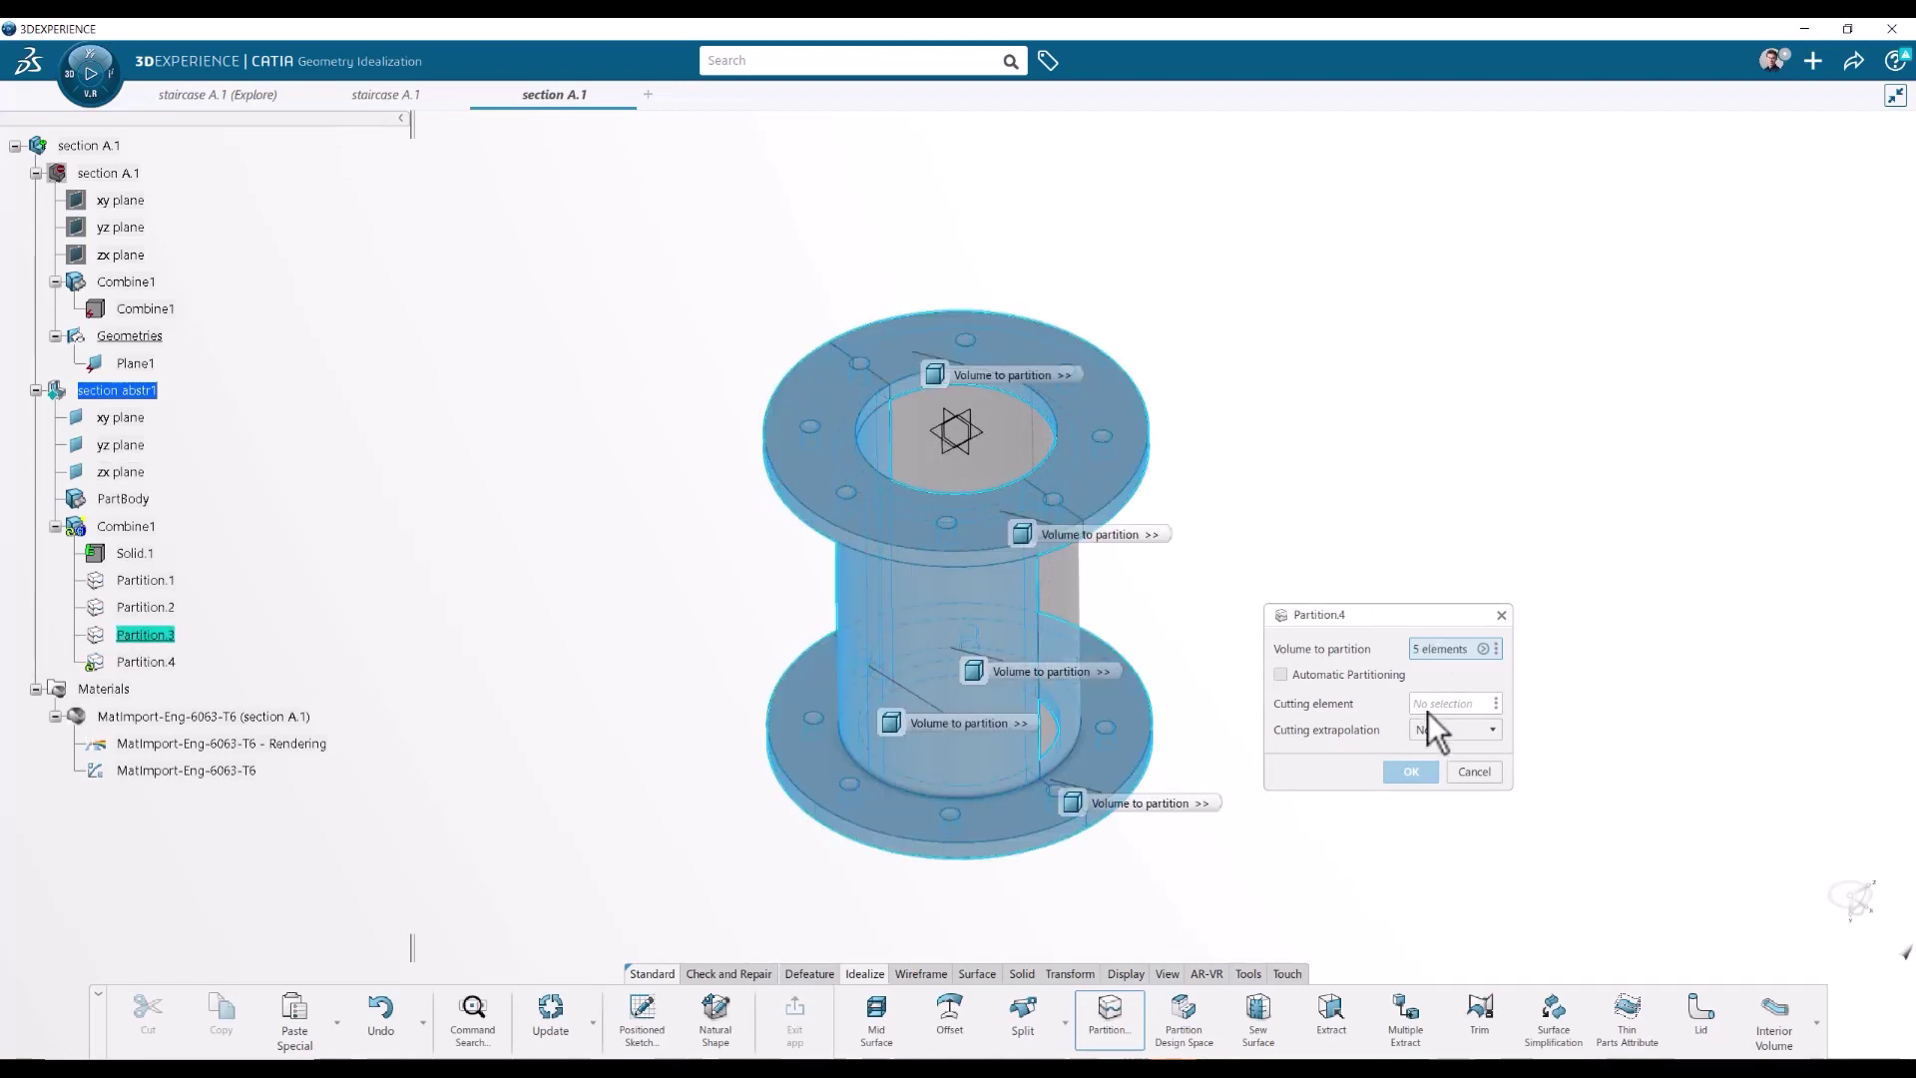
left_click(1429, 706)
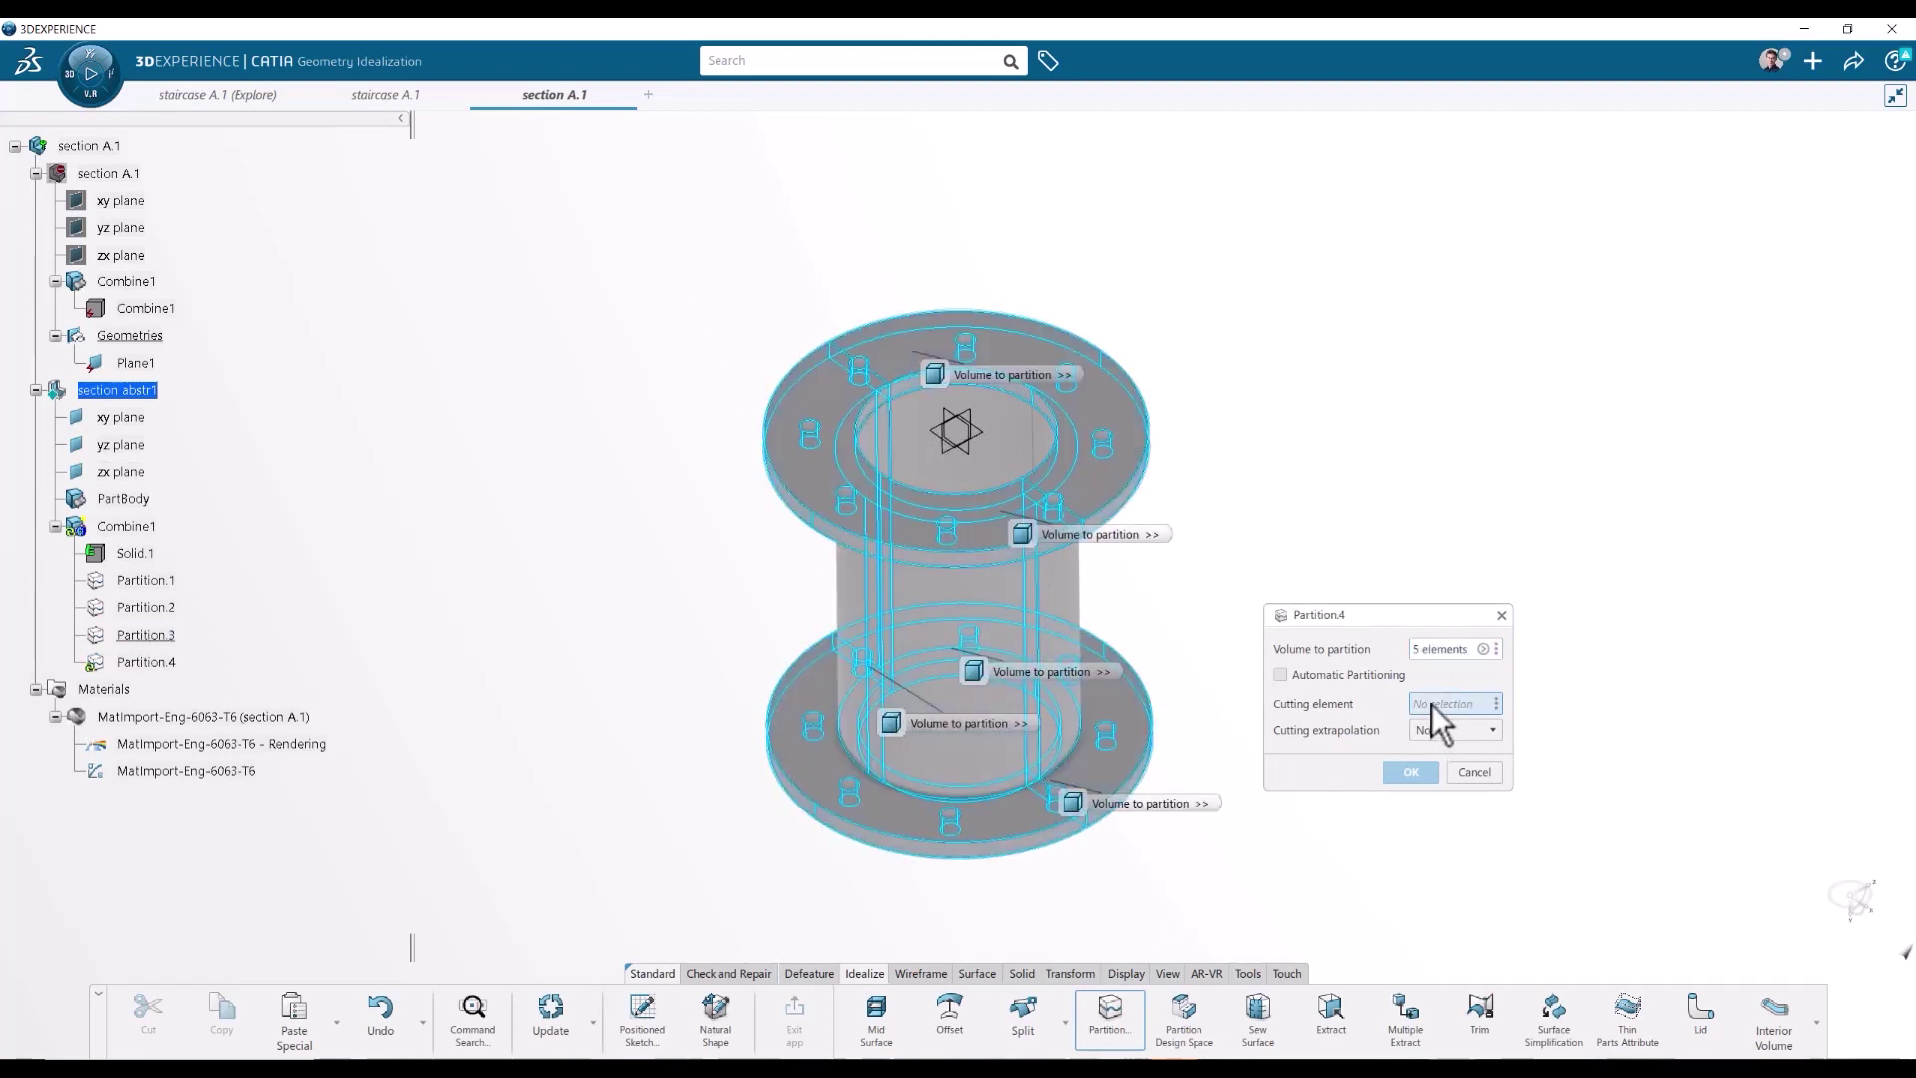
left_click(978, 417)
left_click(1422, 651)
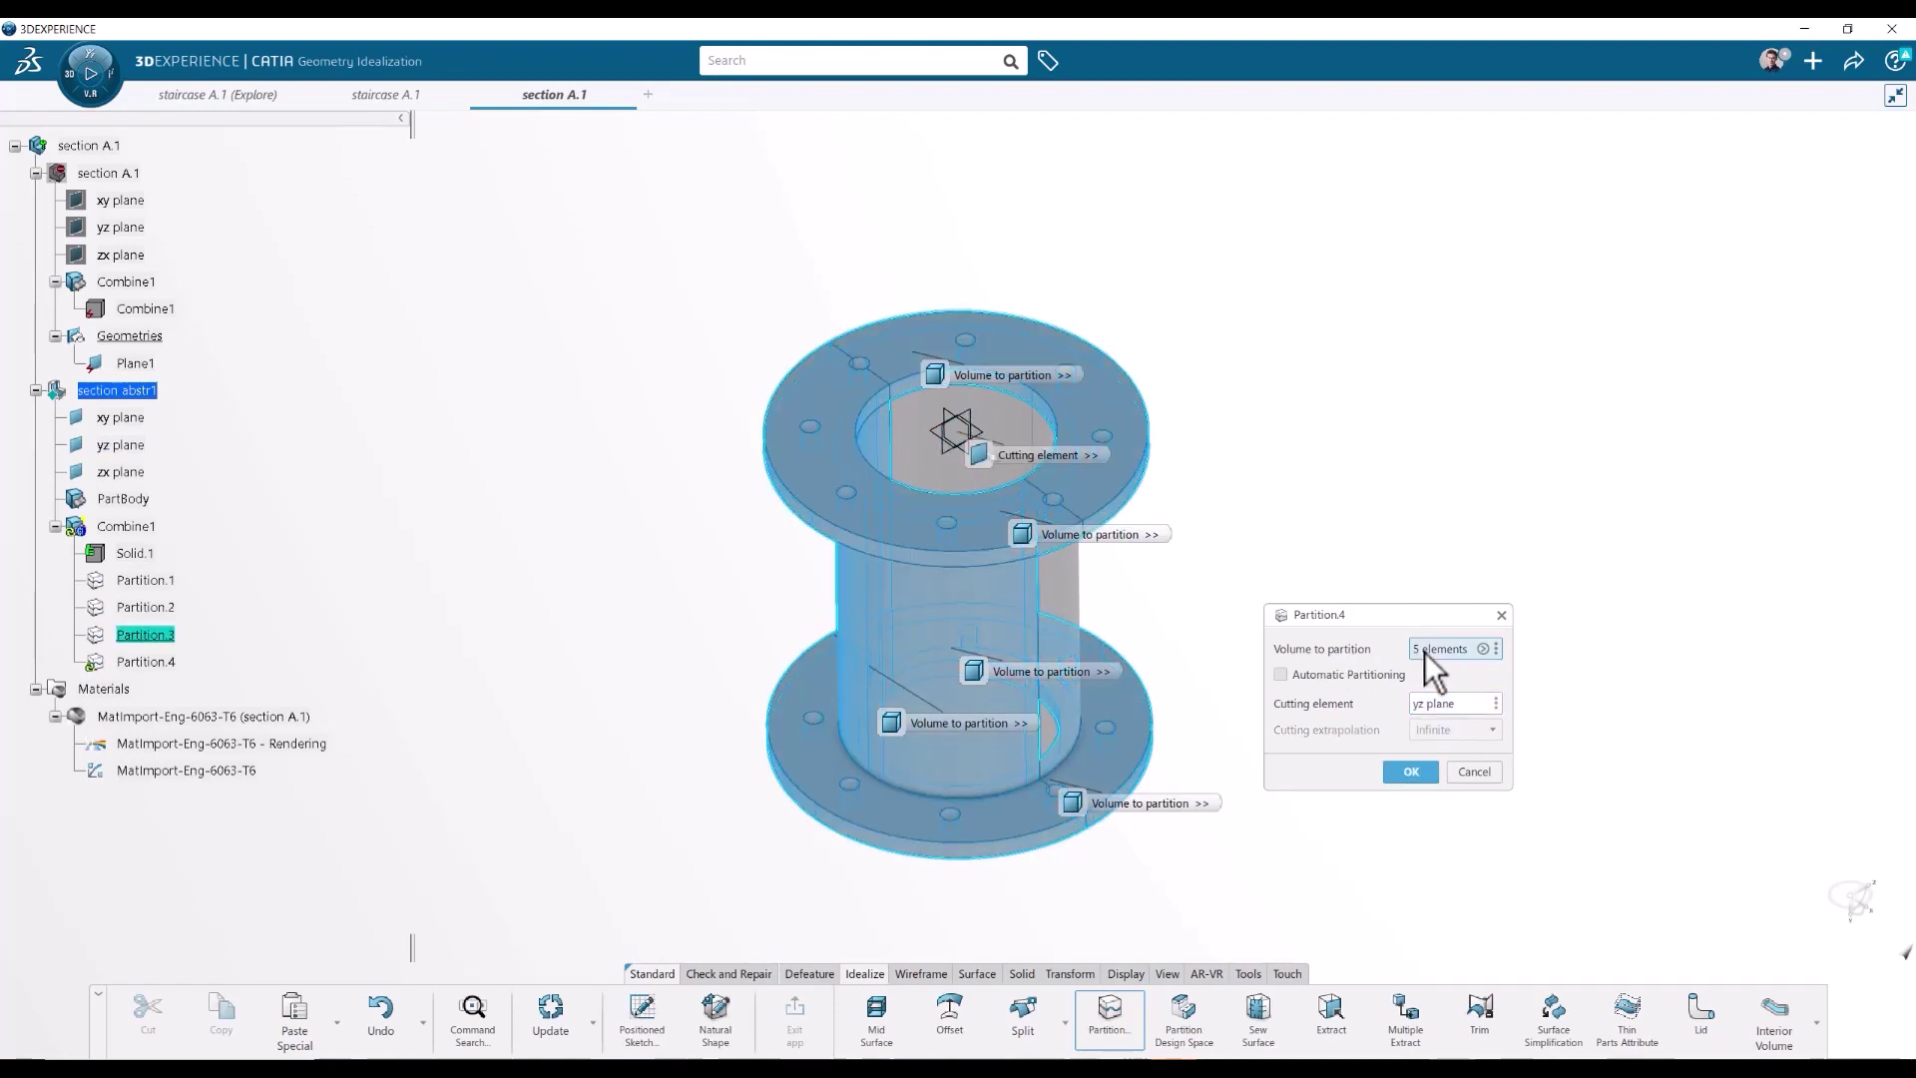
left_click(1072, 586)
middle_click_drag(1103, 586, 1214, 511)
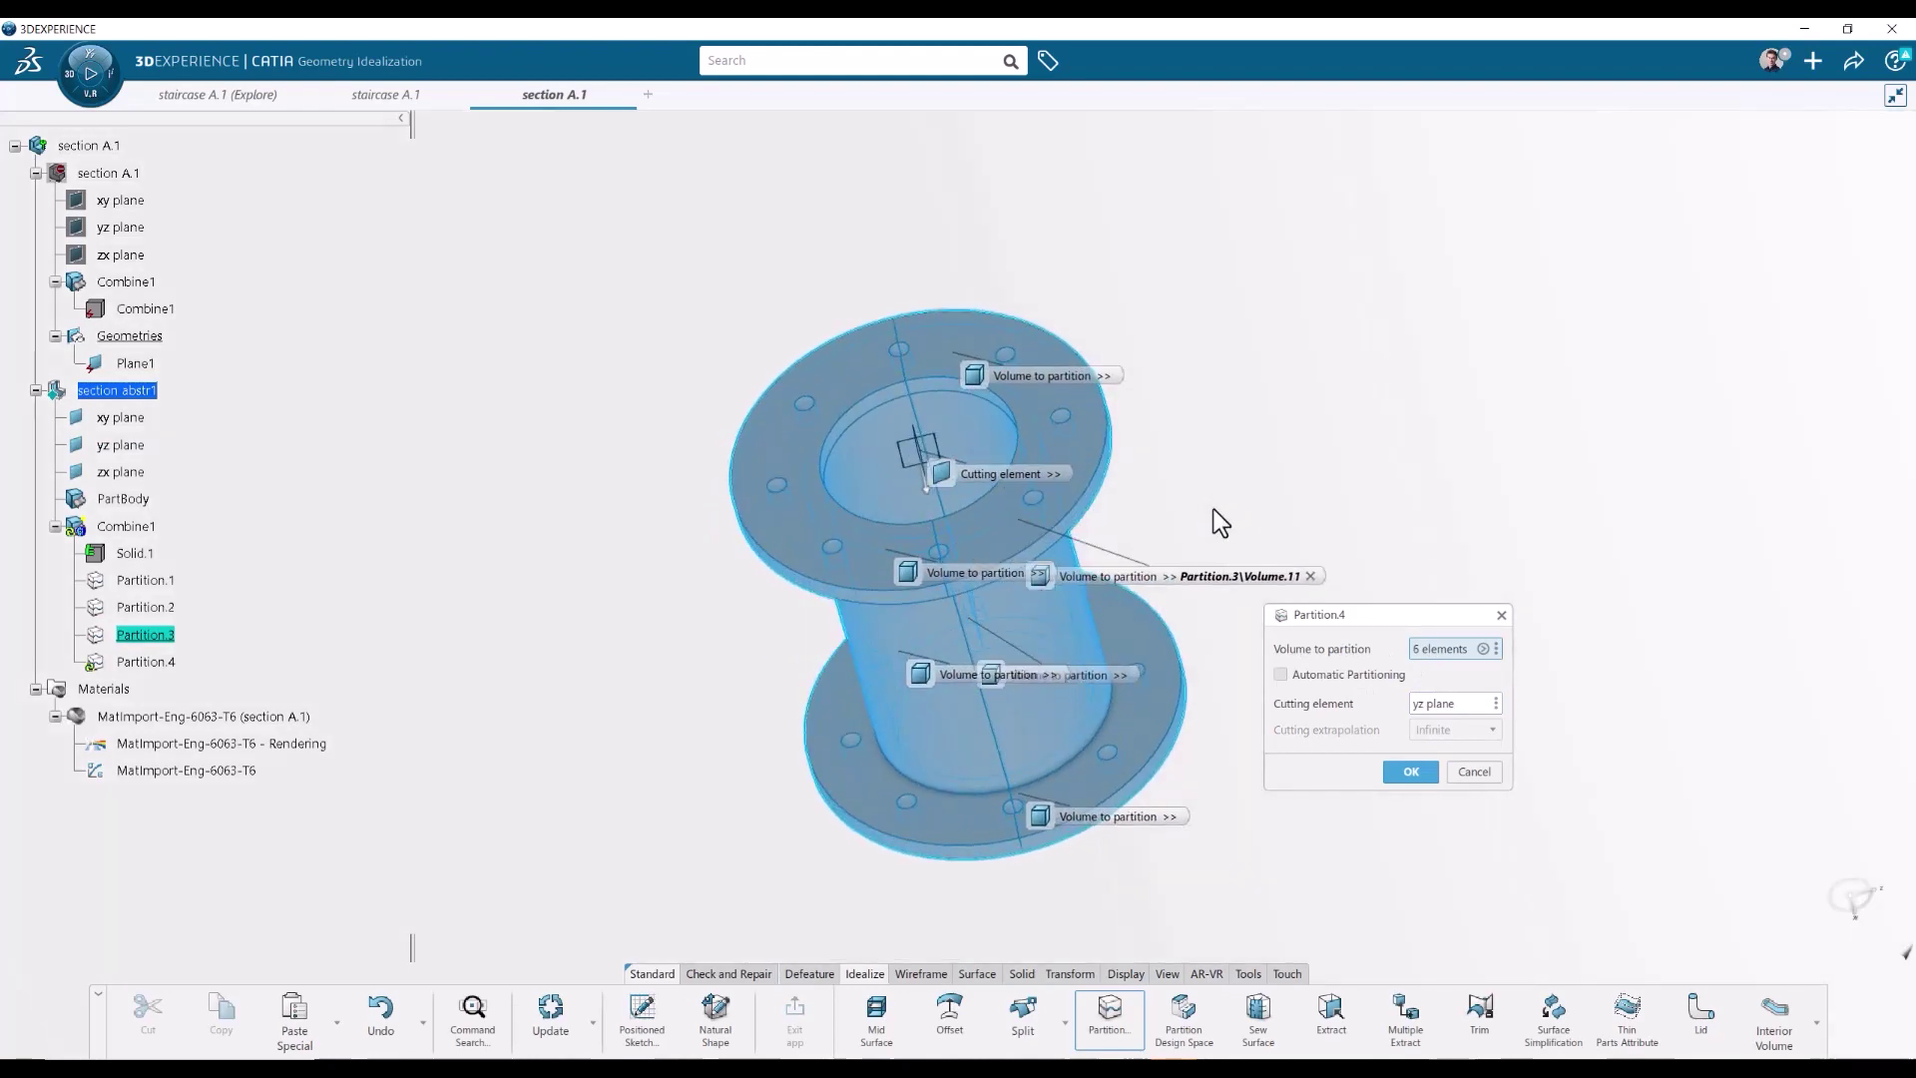
left_click(1416, 772)
middle_click_drag(1340, 672, 1359, 784)
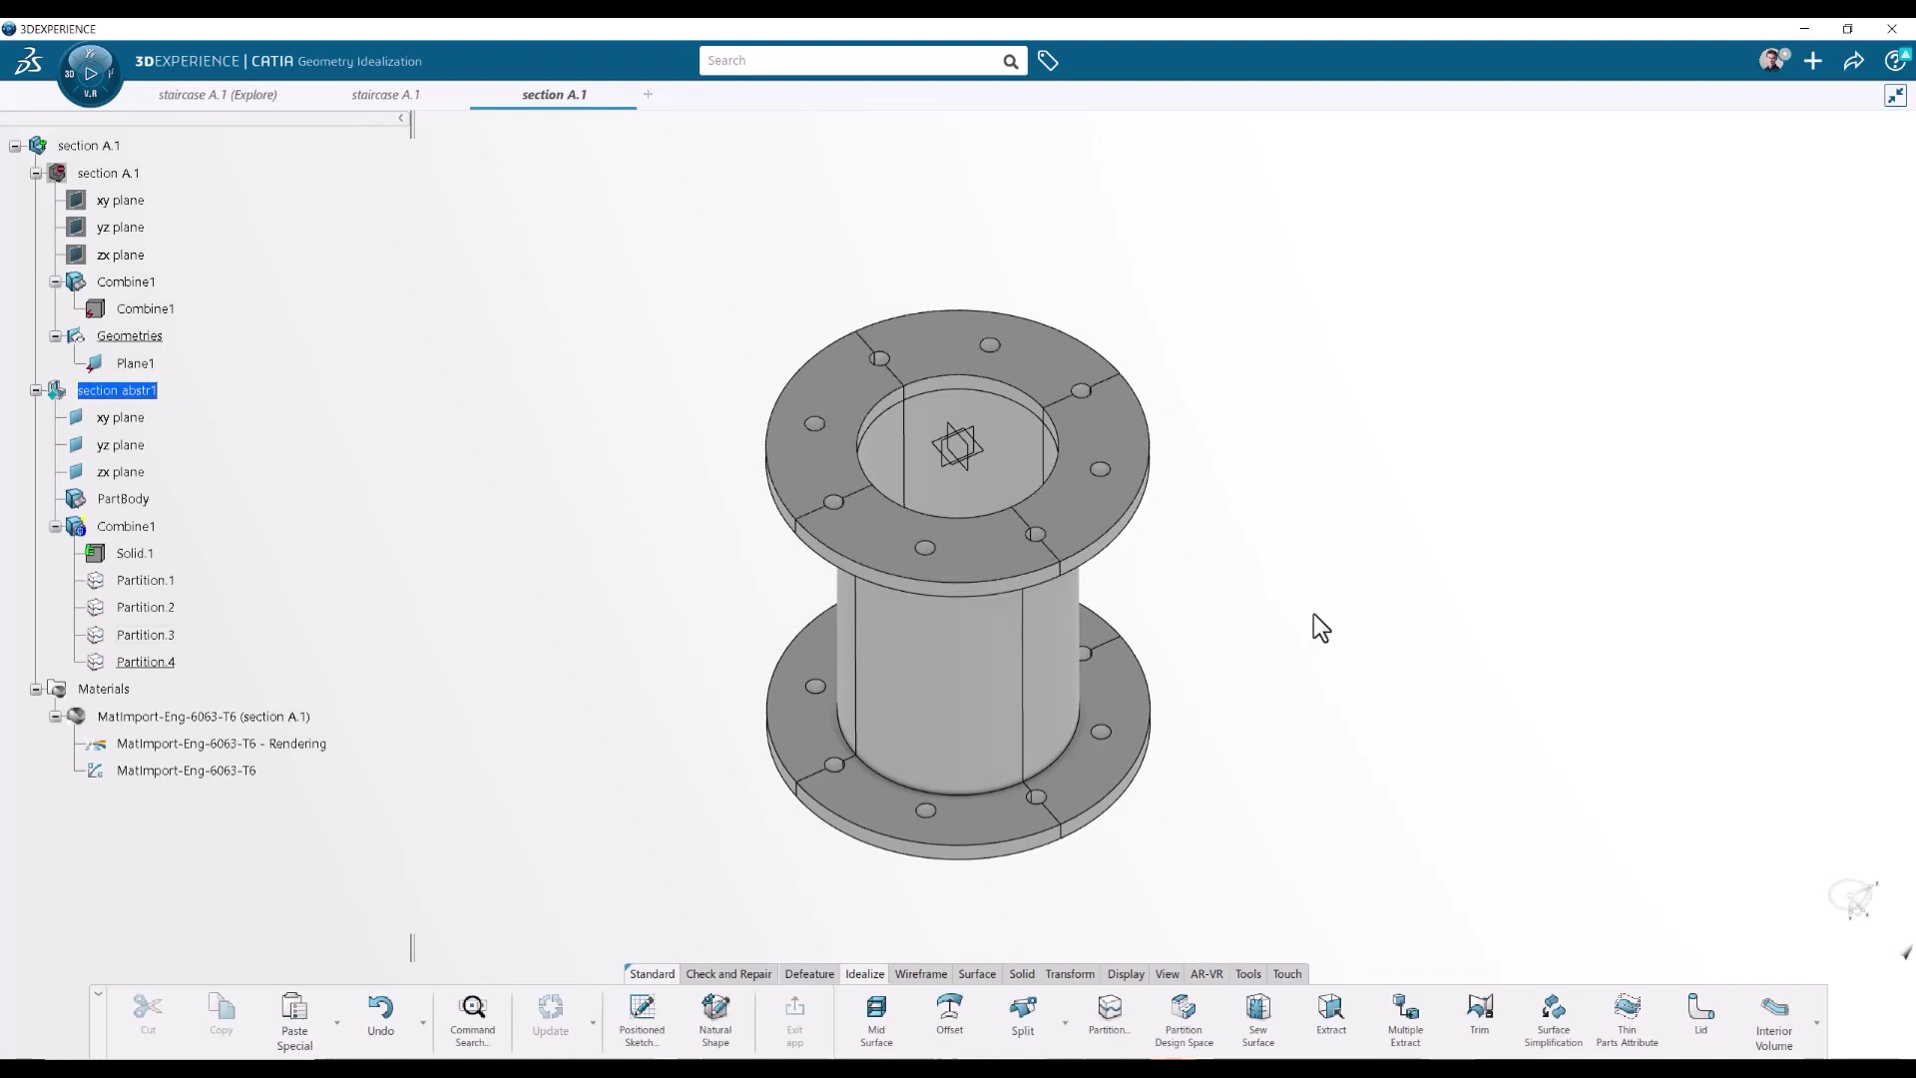
middle_click_drag(1301, 653, 1279, 715)
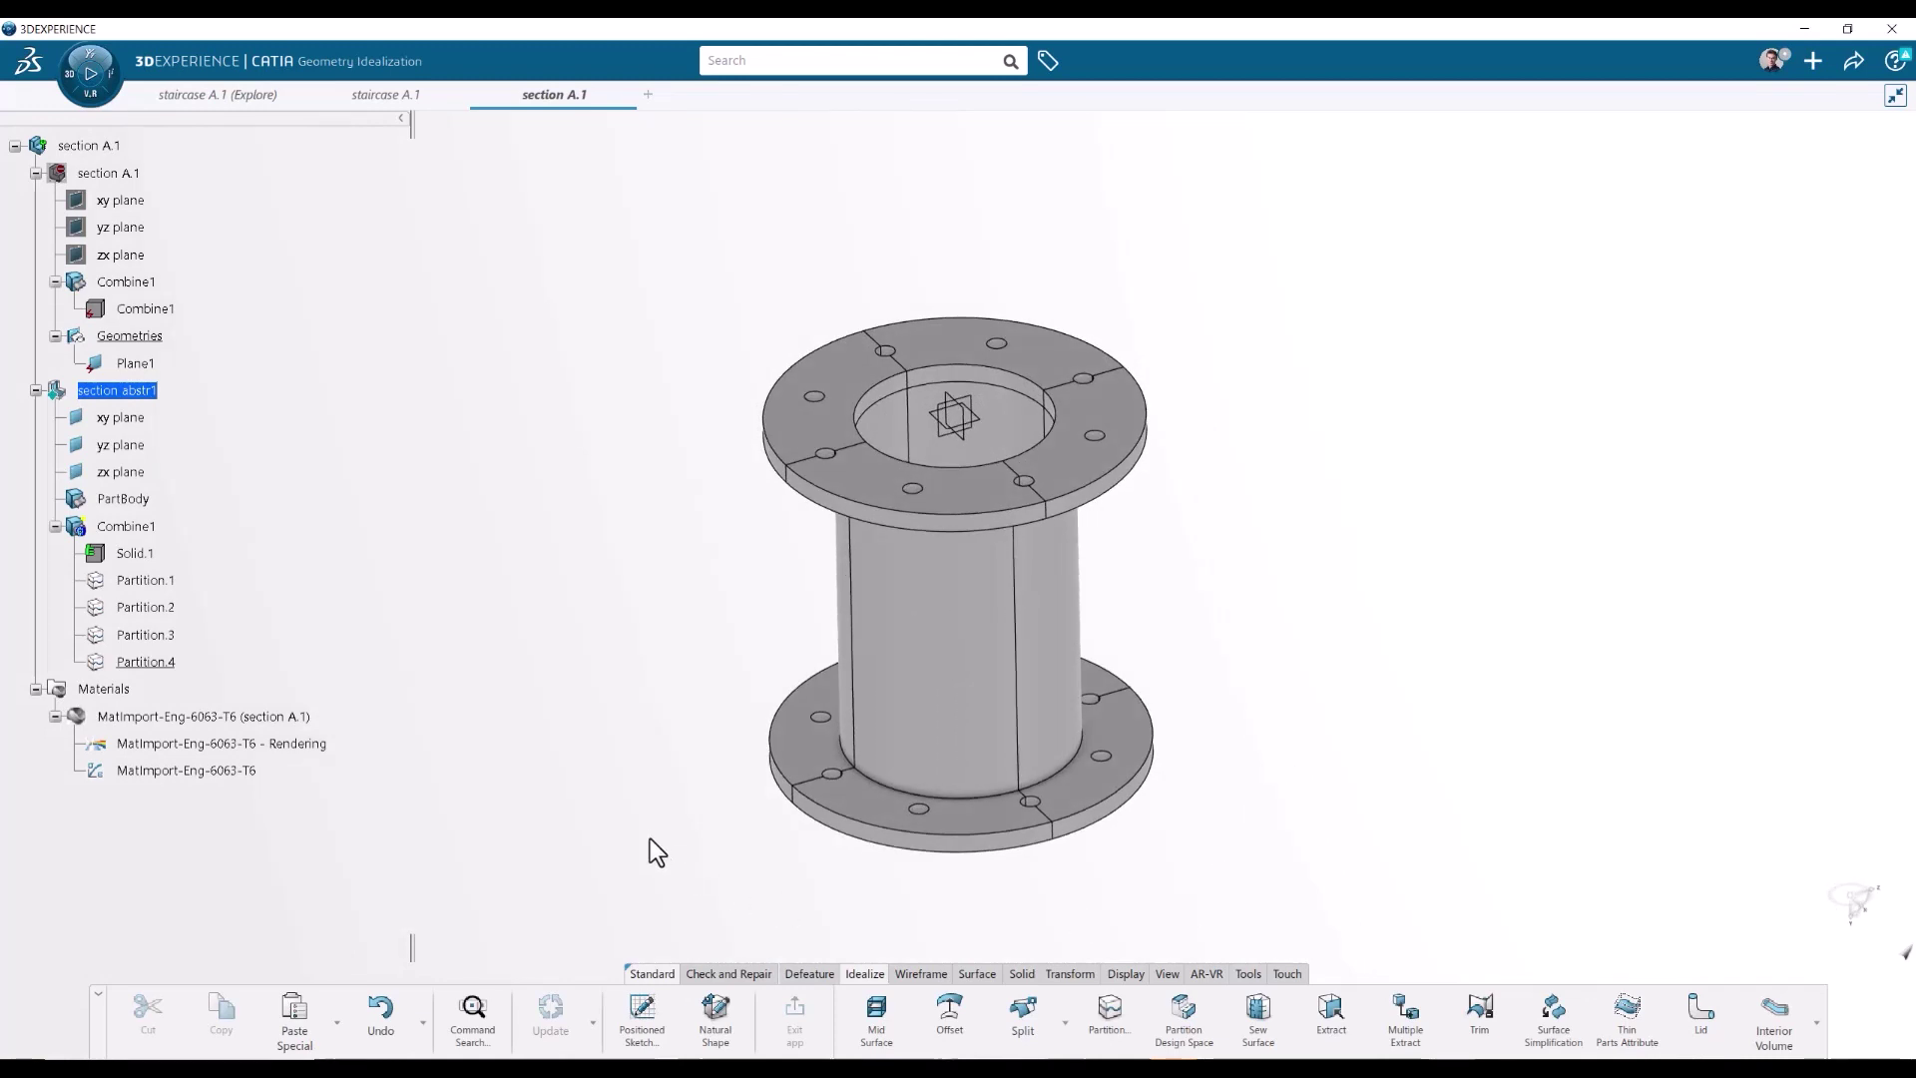
- Insert Finite Element Model00003076 under section A.1 and open it for editing
right_click(105, 150)
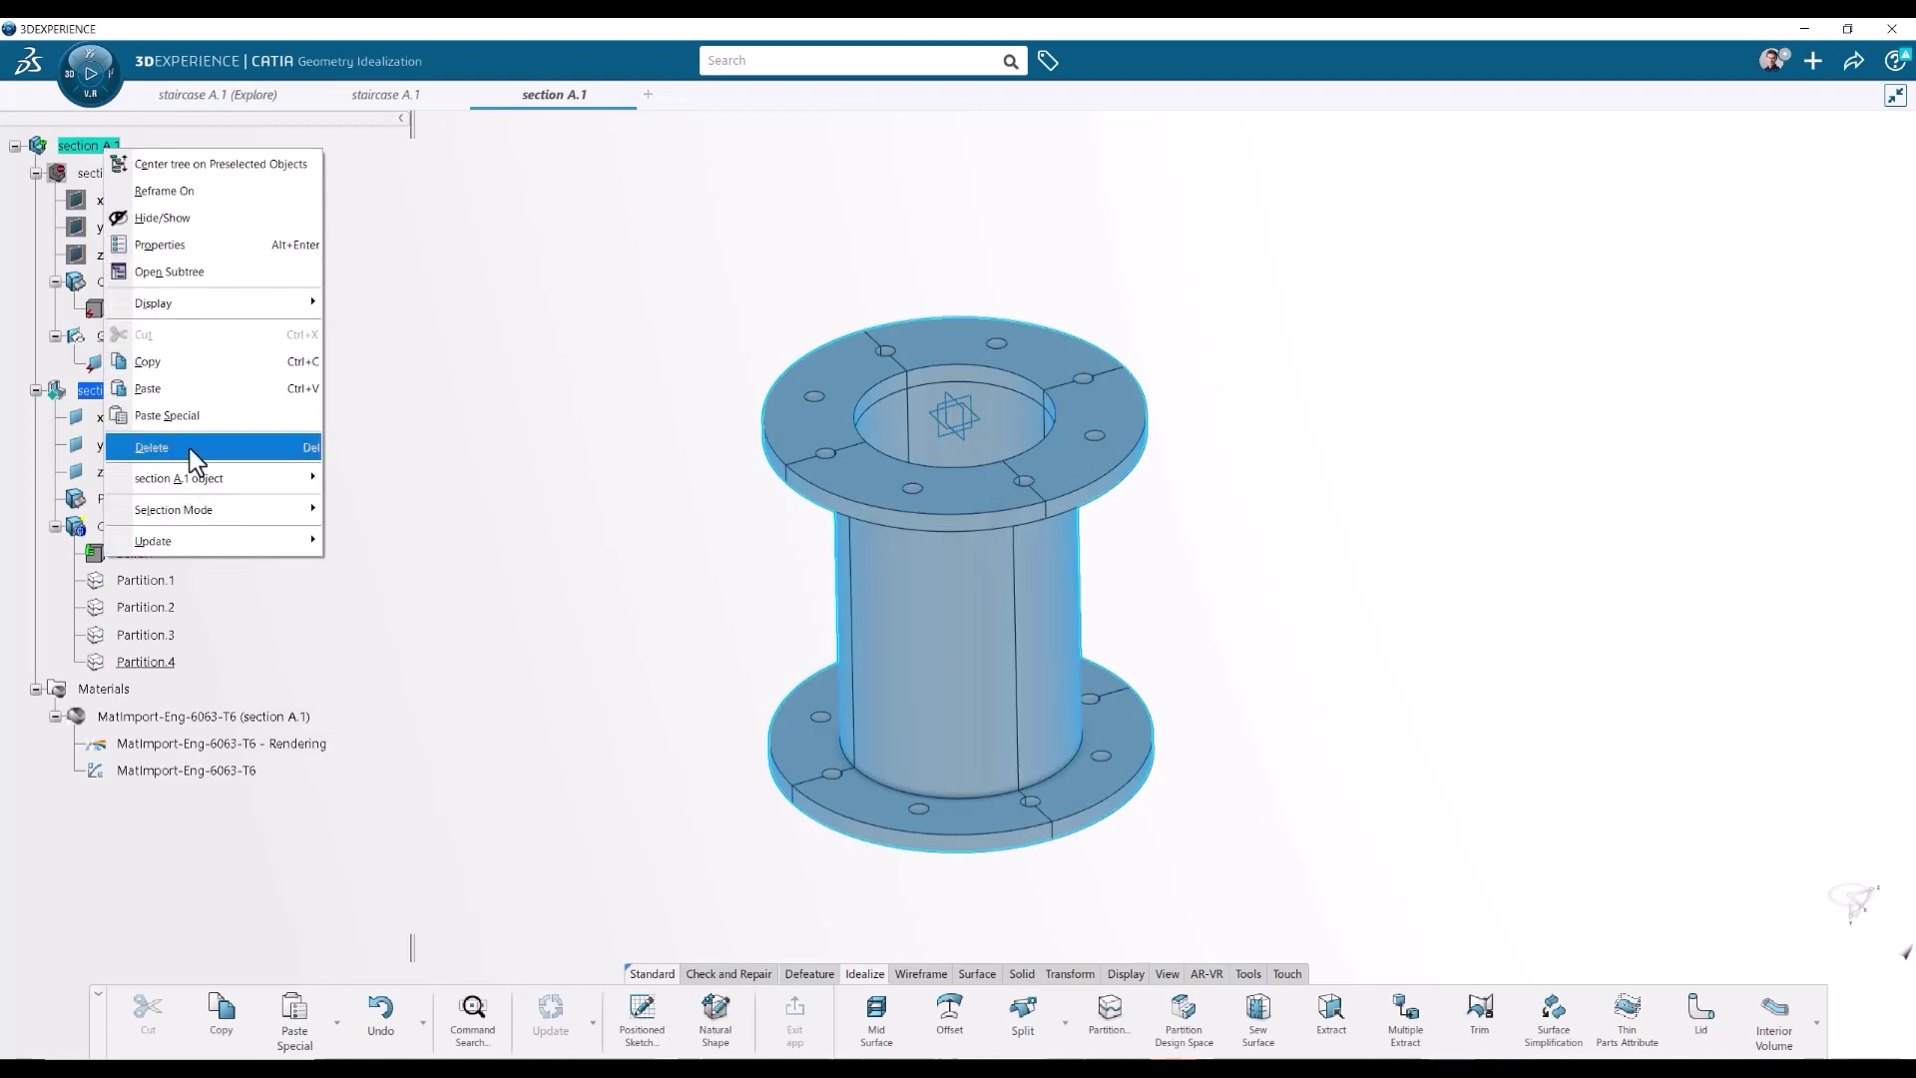
left_click(625, 463)
double_click(84, 146)
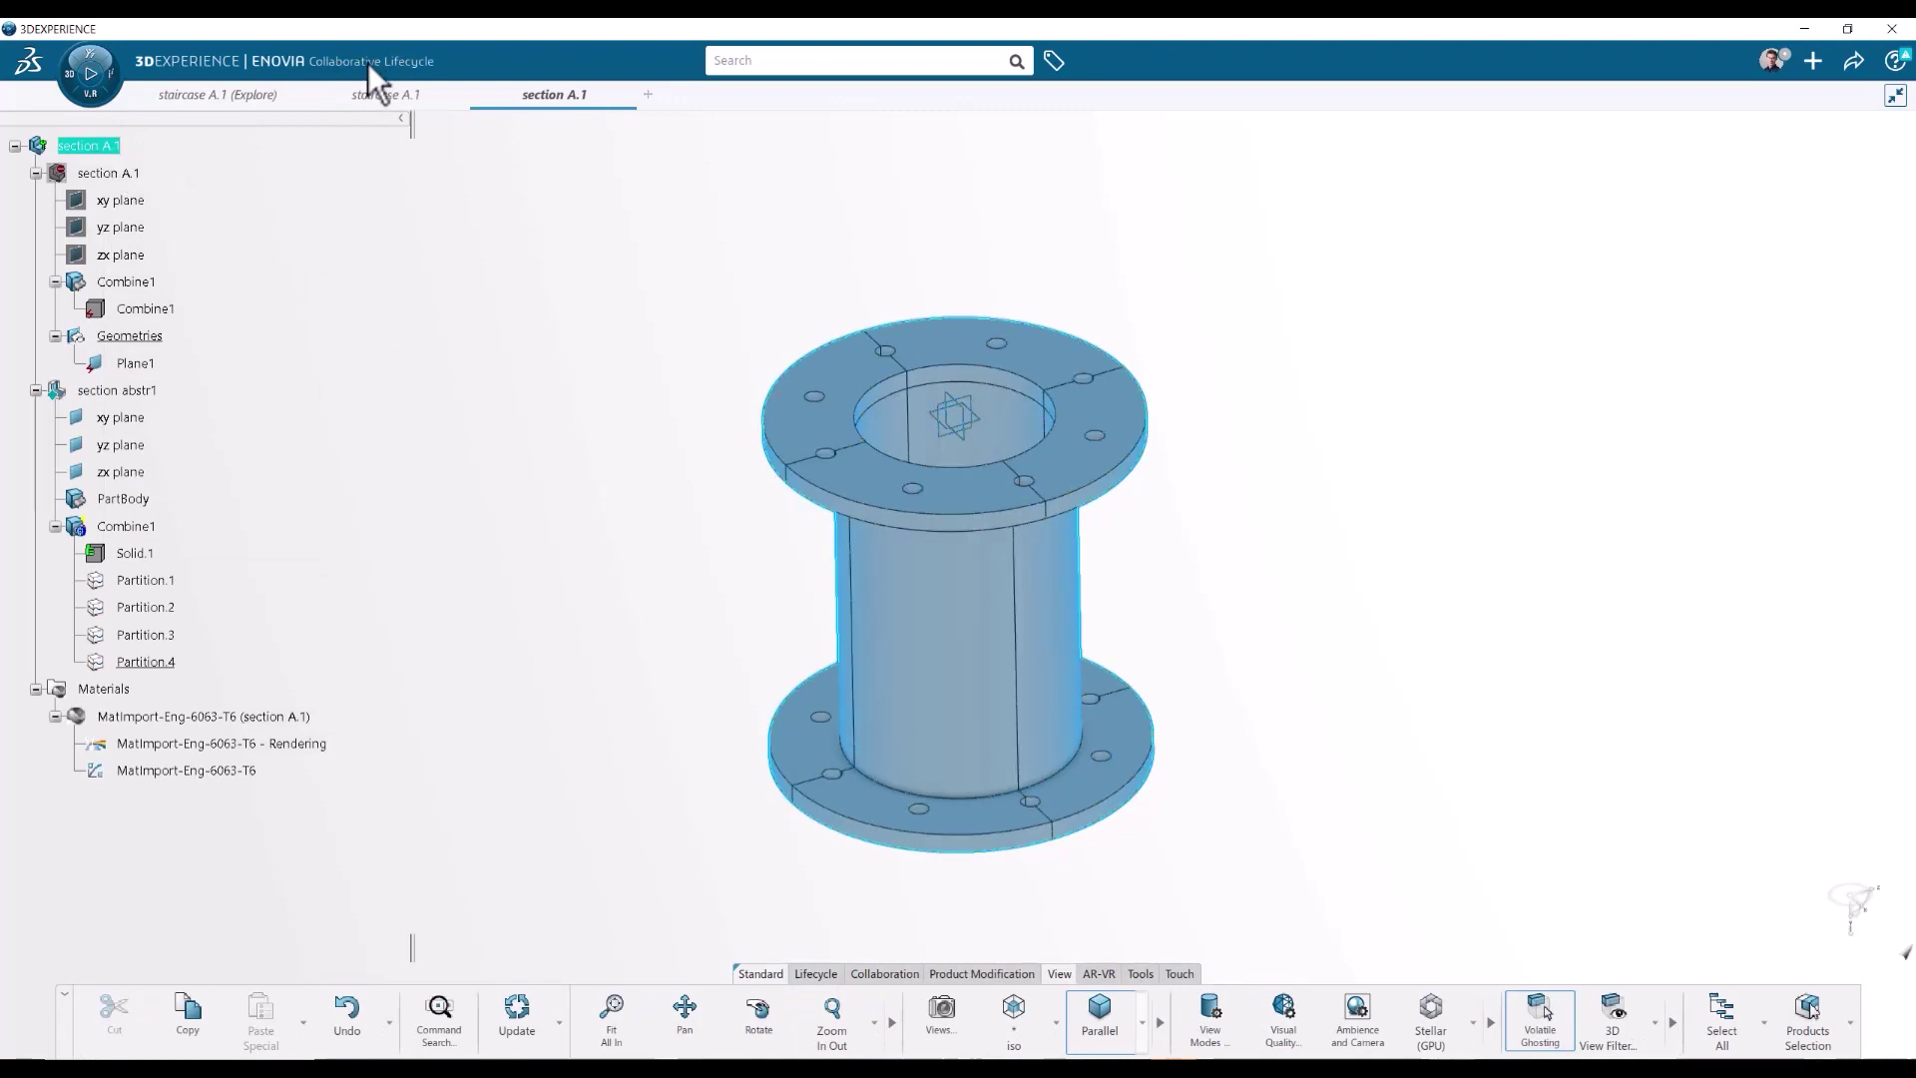
right_click(103, 147)
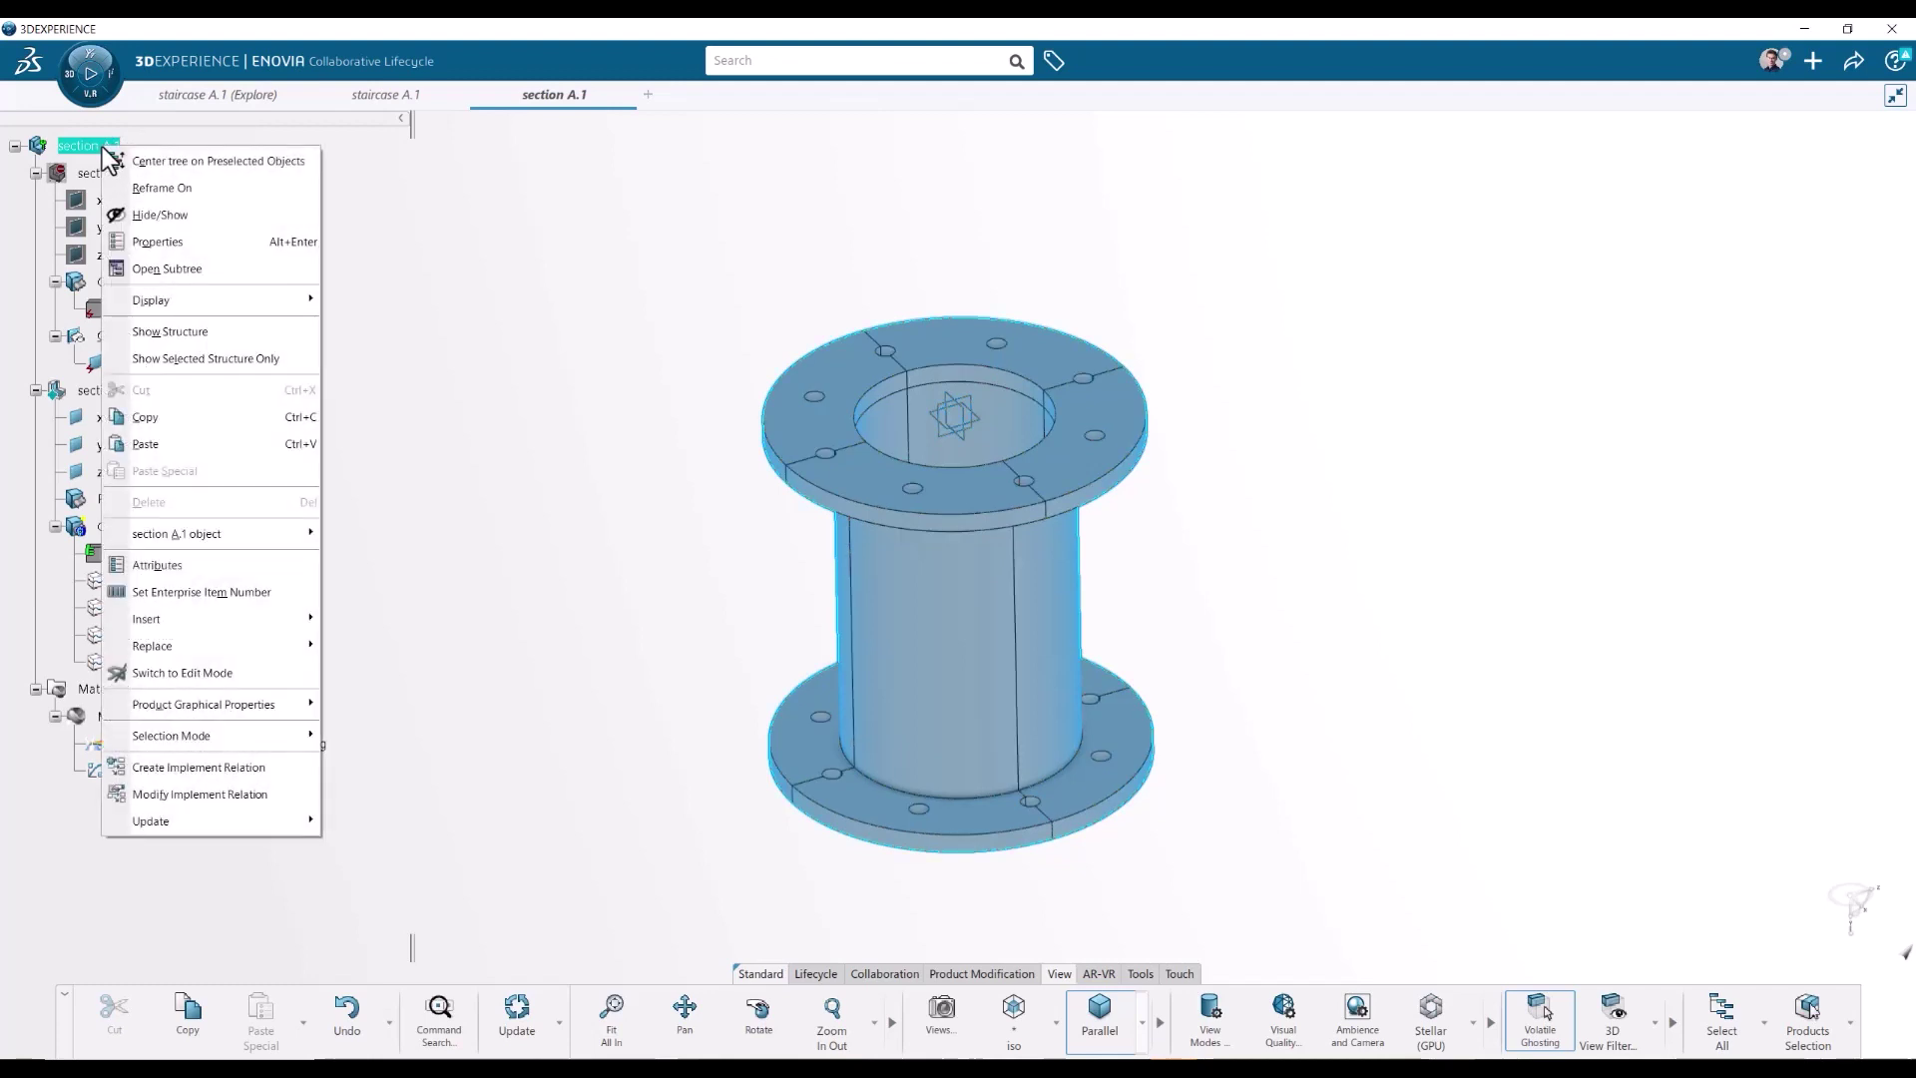
mouse_move(287, 620)
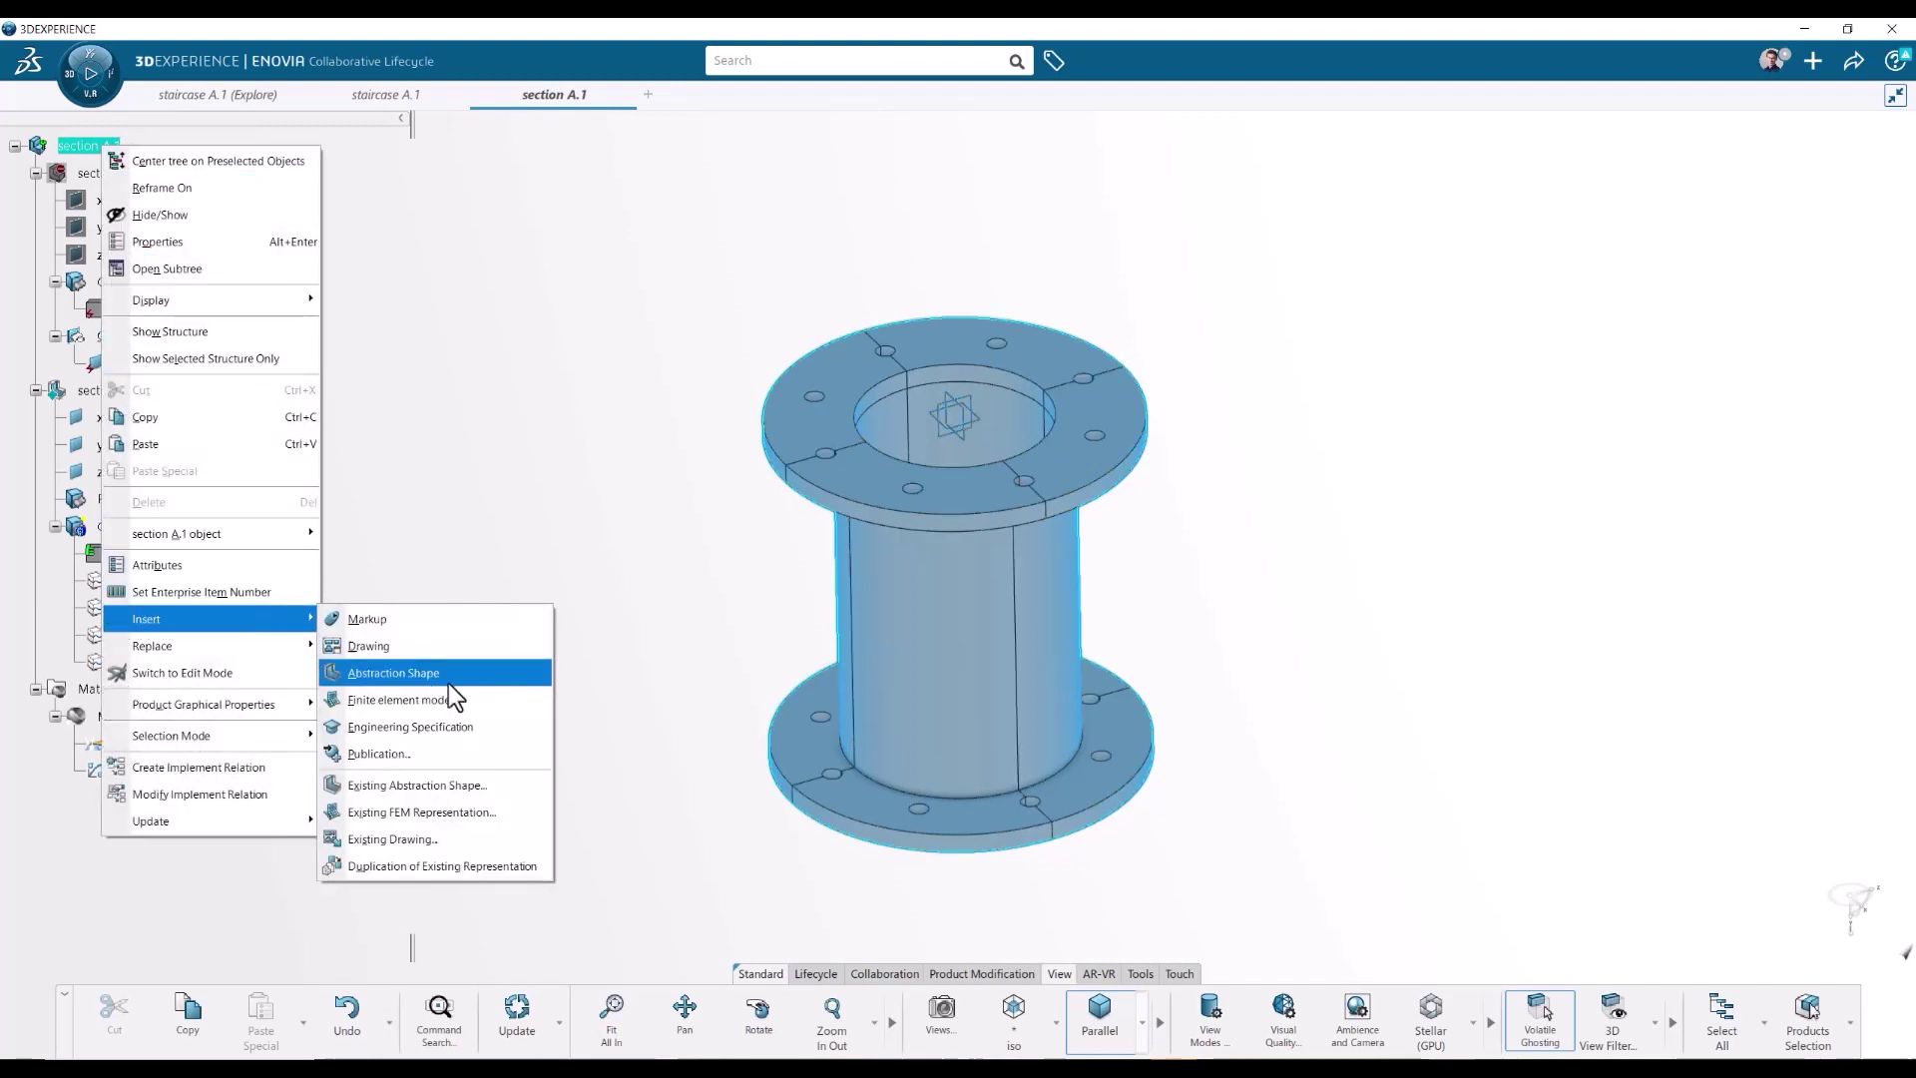
left_click(497, 702)
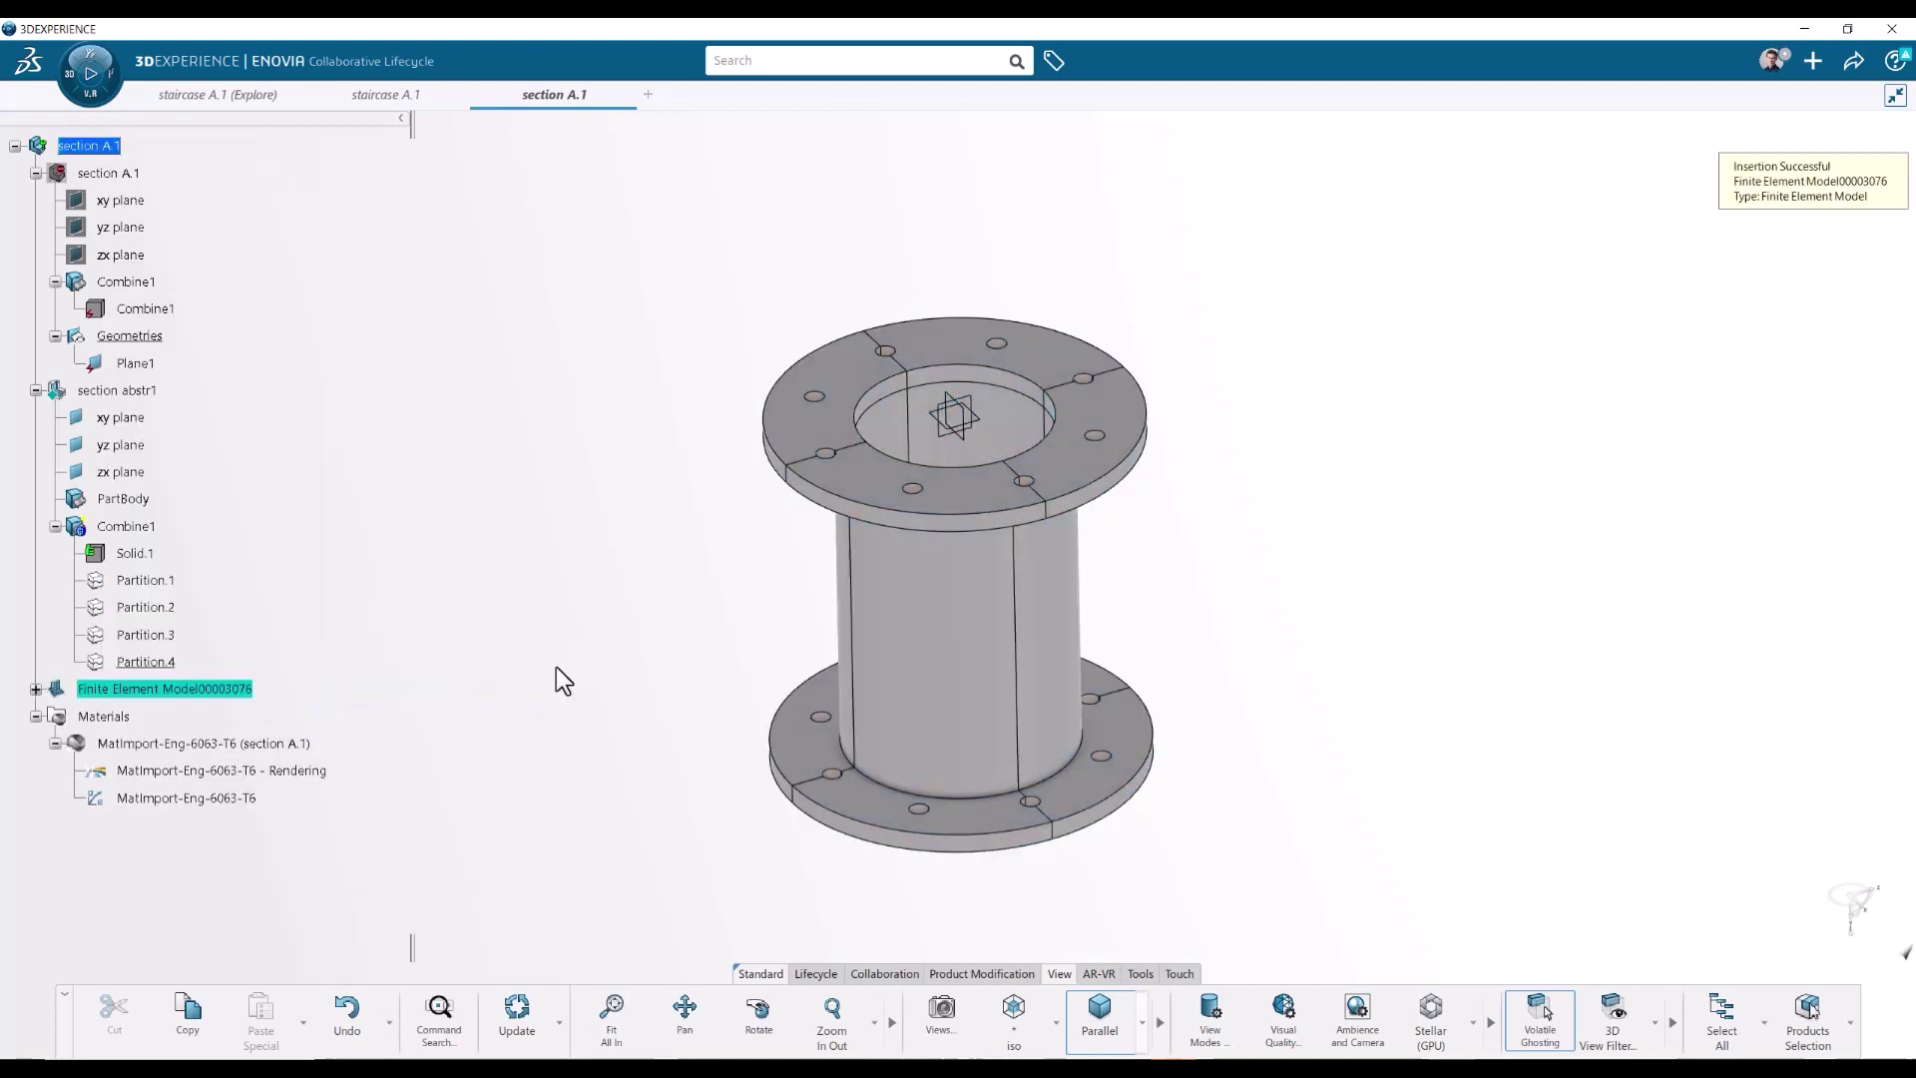
double_click(169, 689)
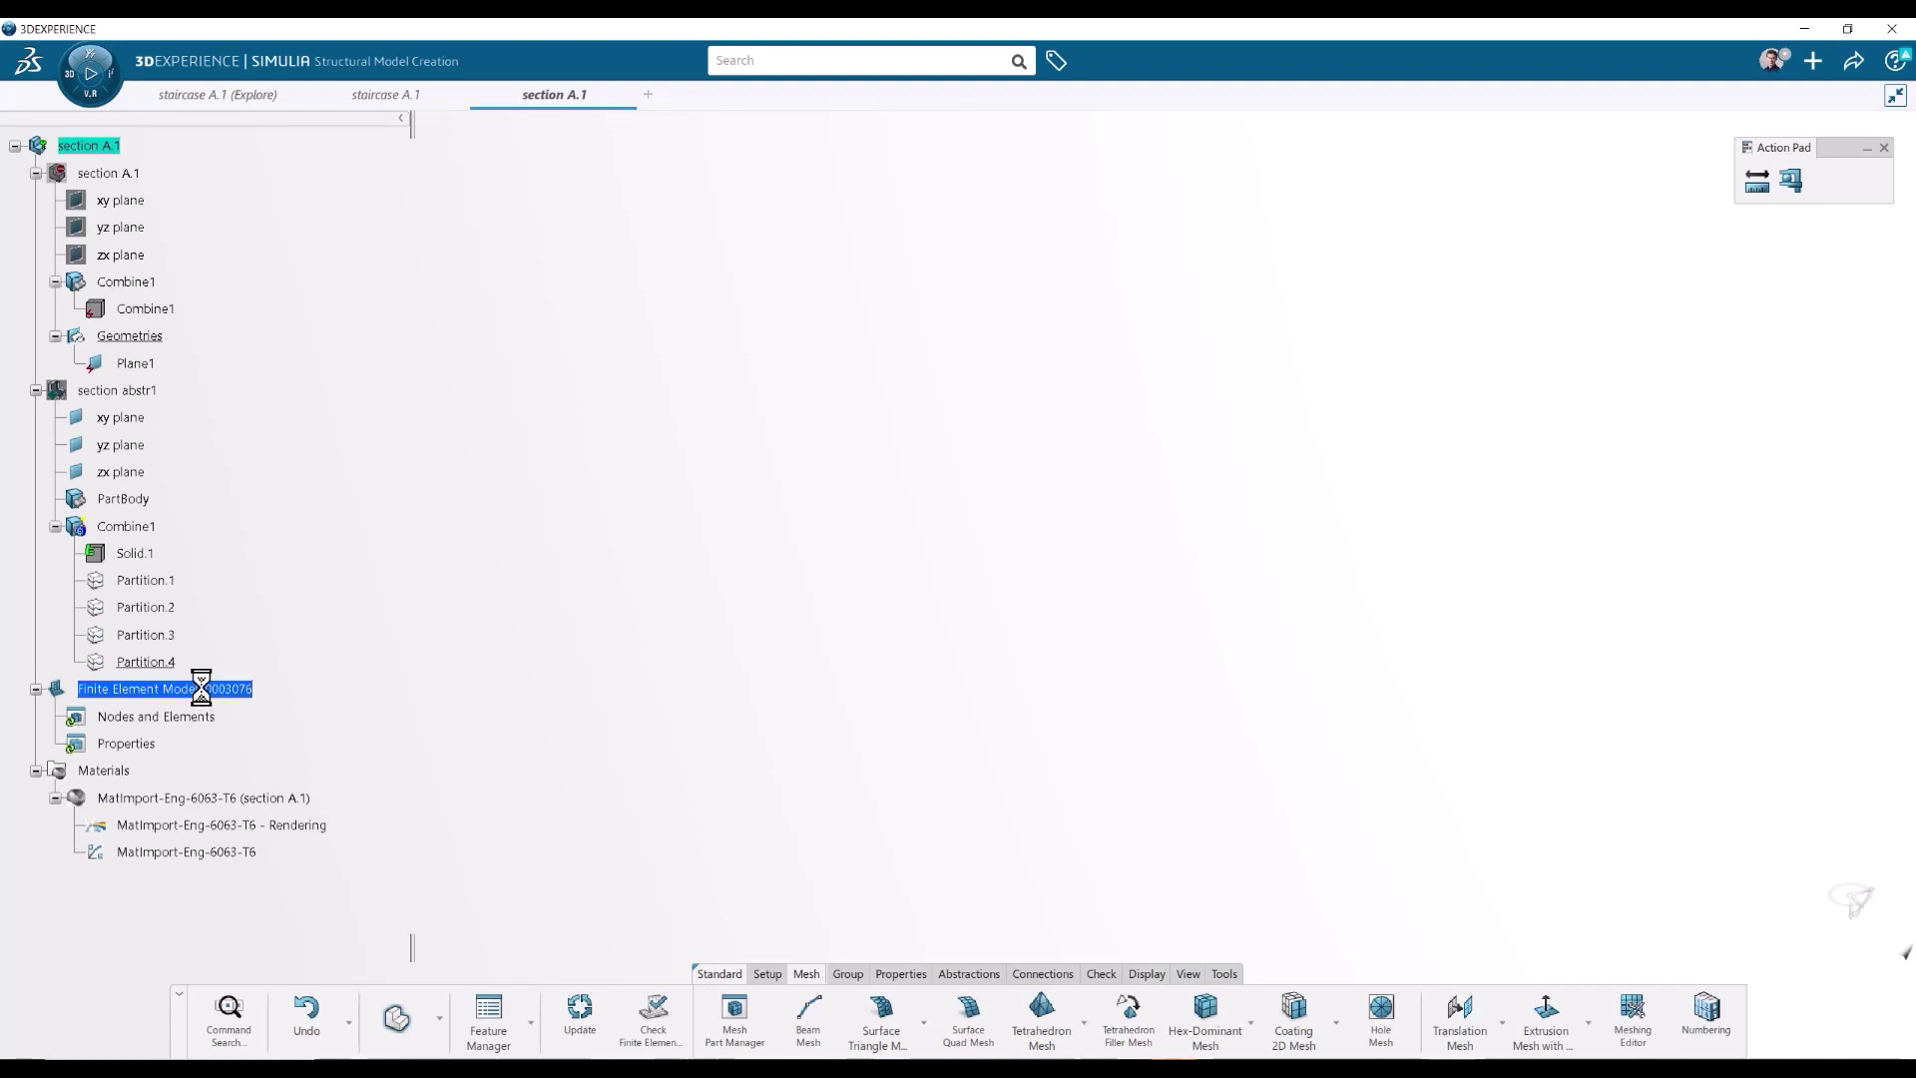
- Verify section abstr1 is the only contributing shape under section A.1, then close the manager
left_click(673, 259)
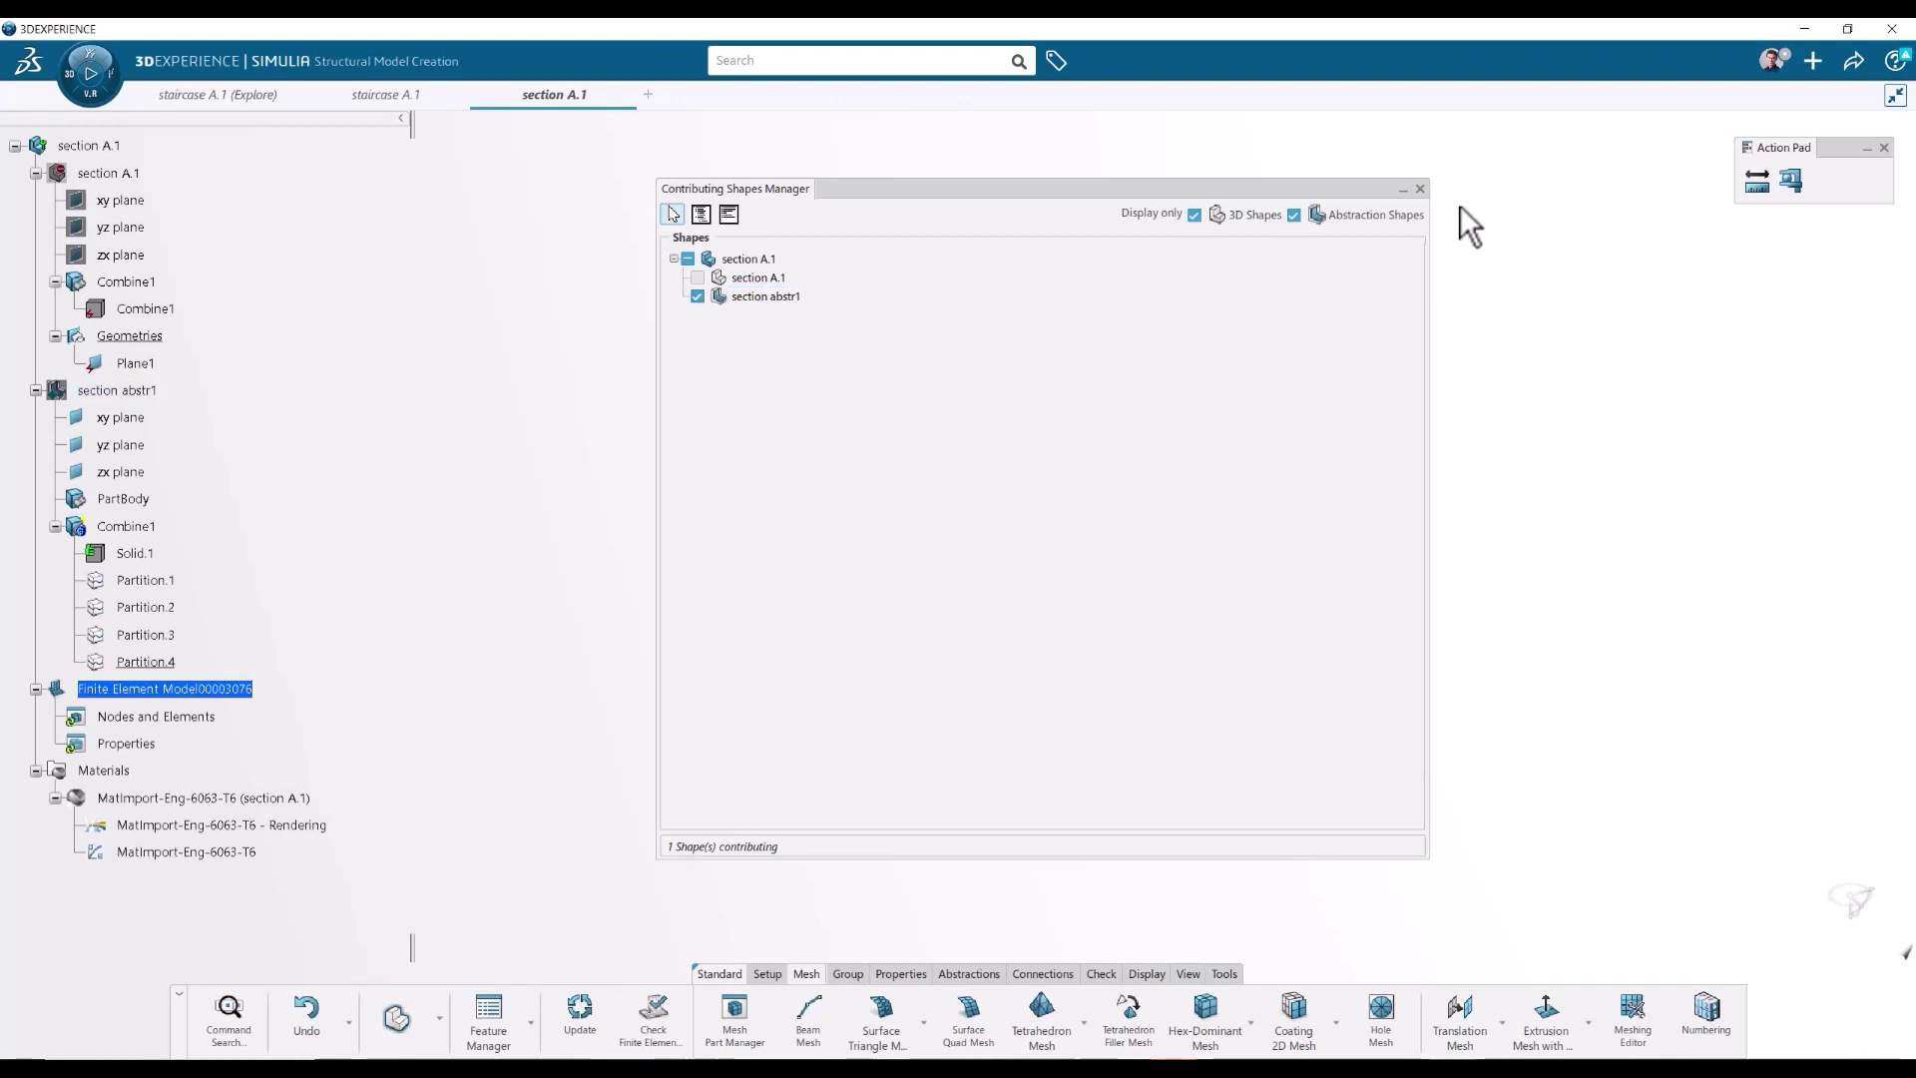
left_click(1420, 189)
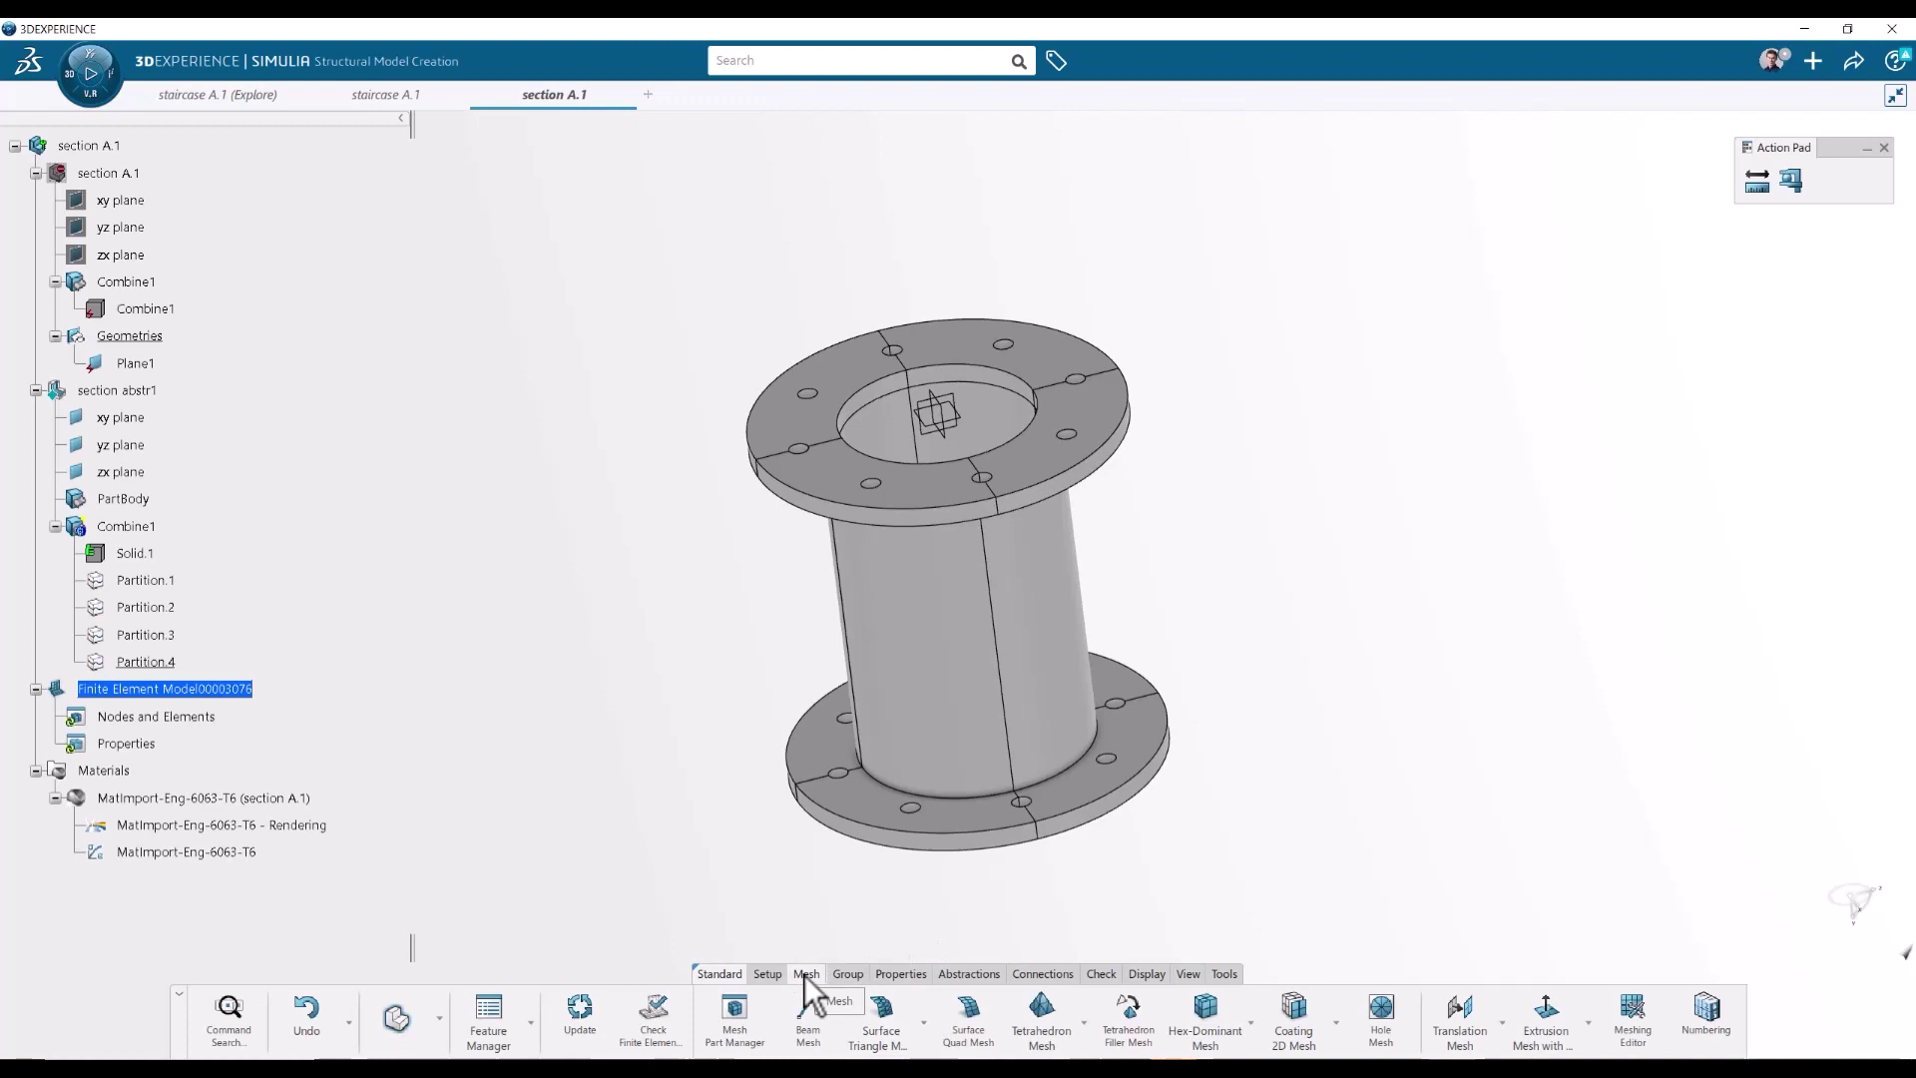
- Define a hex-only Partition Hex Mesh on Combine1 with 5mm mesh size, editing all parameters
left_click(1250, 1024)
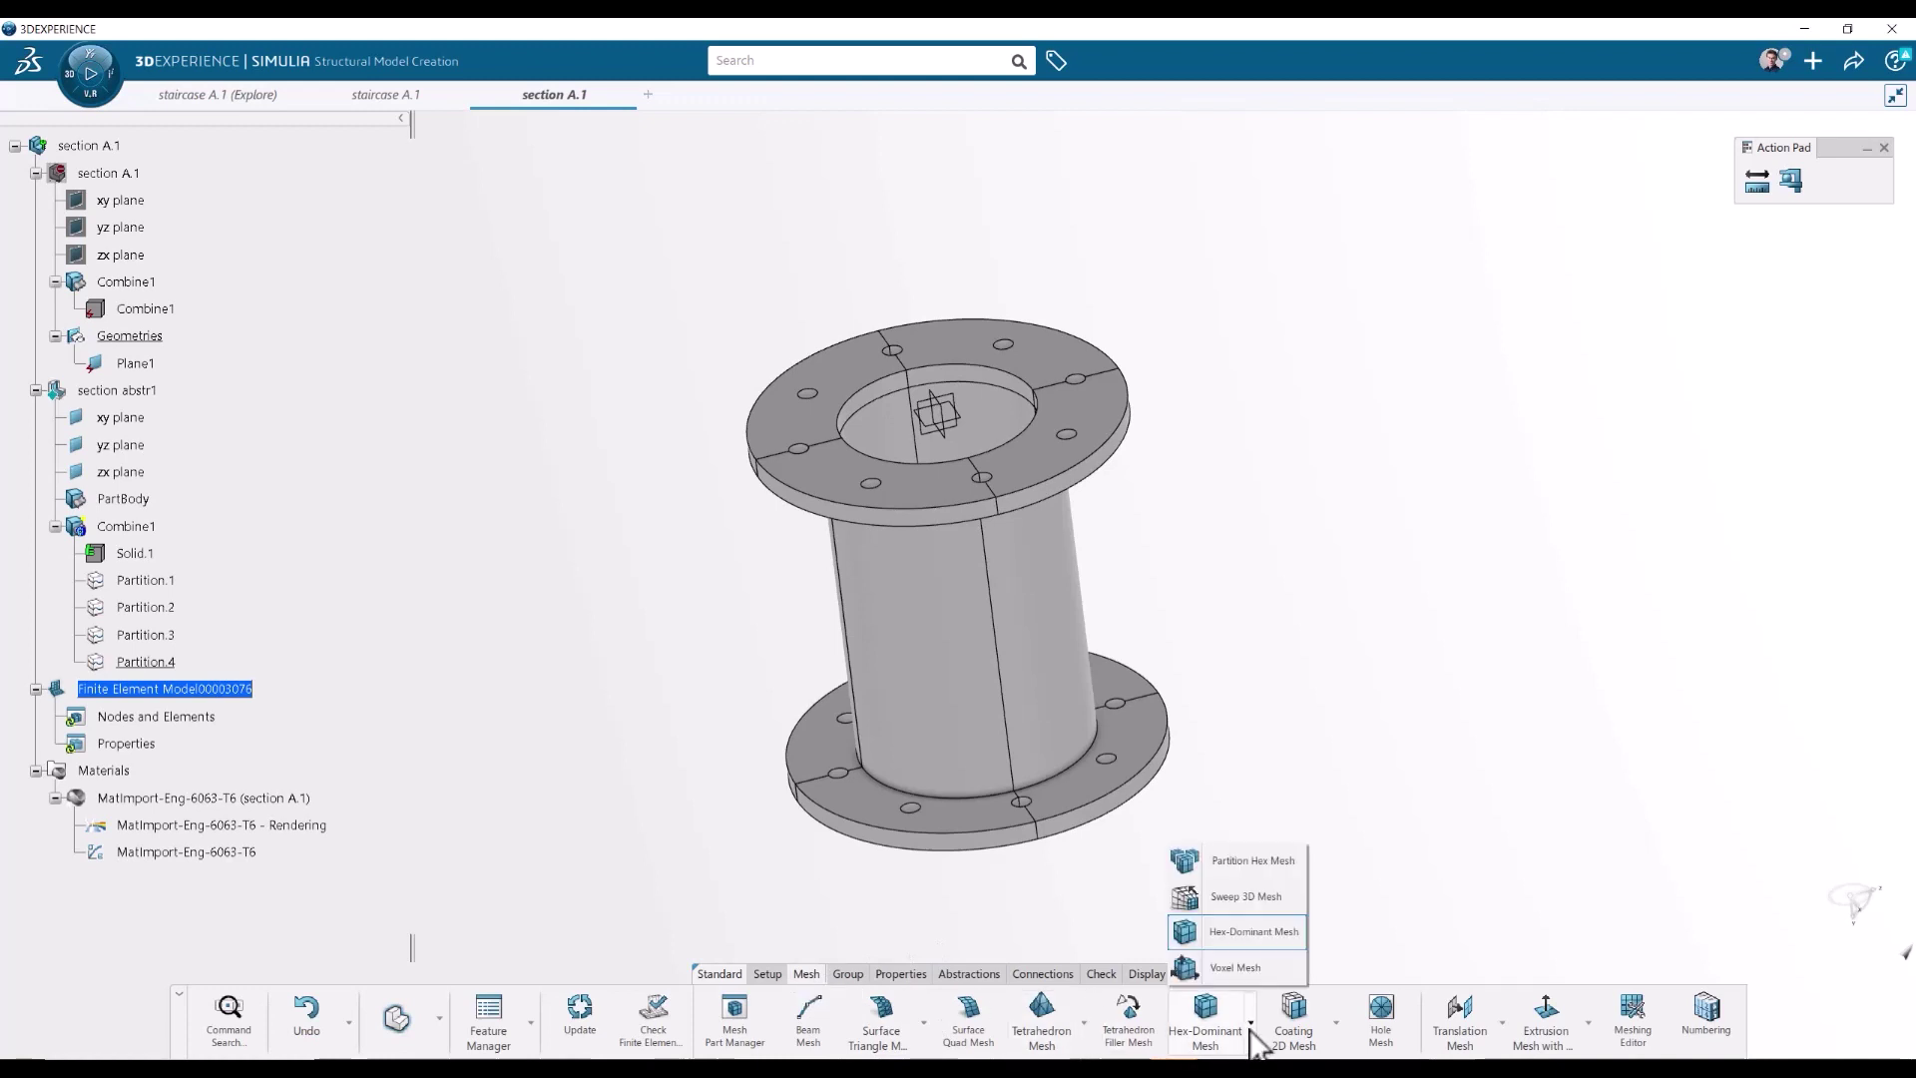
left_click(1252, 860)
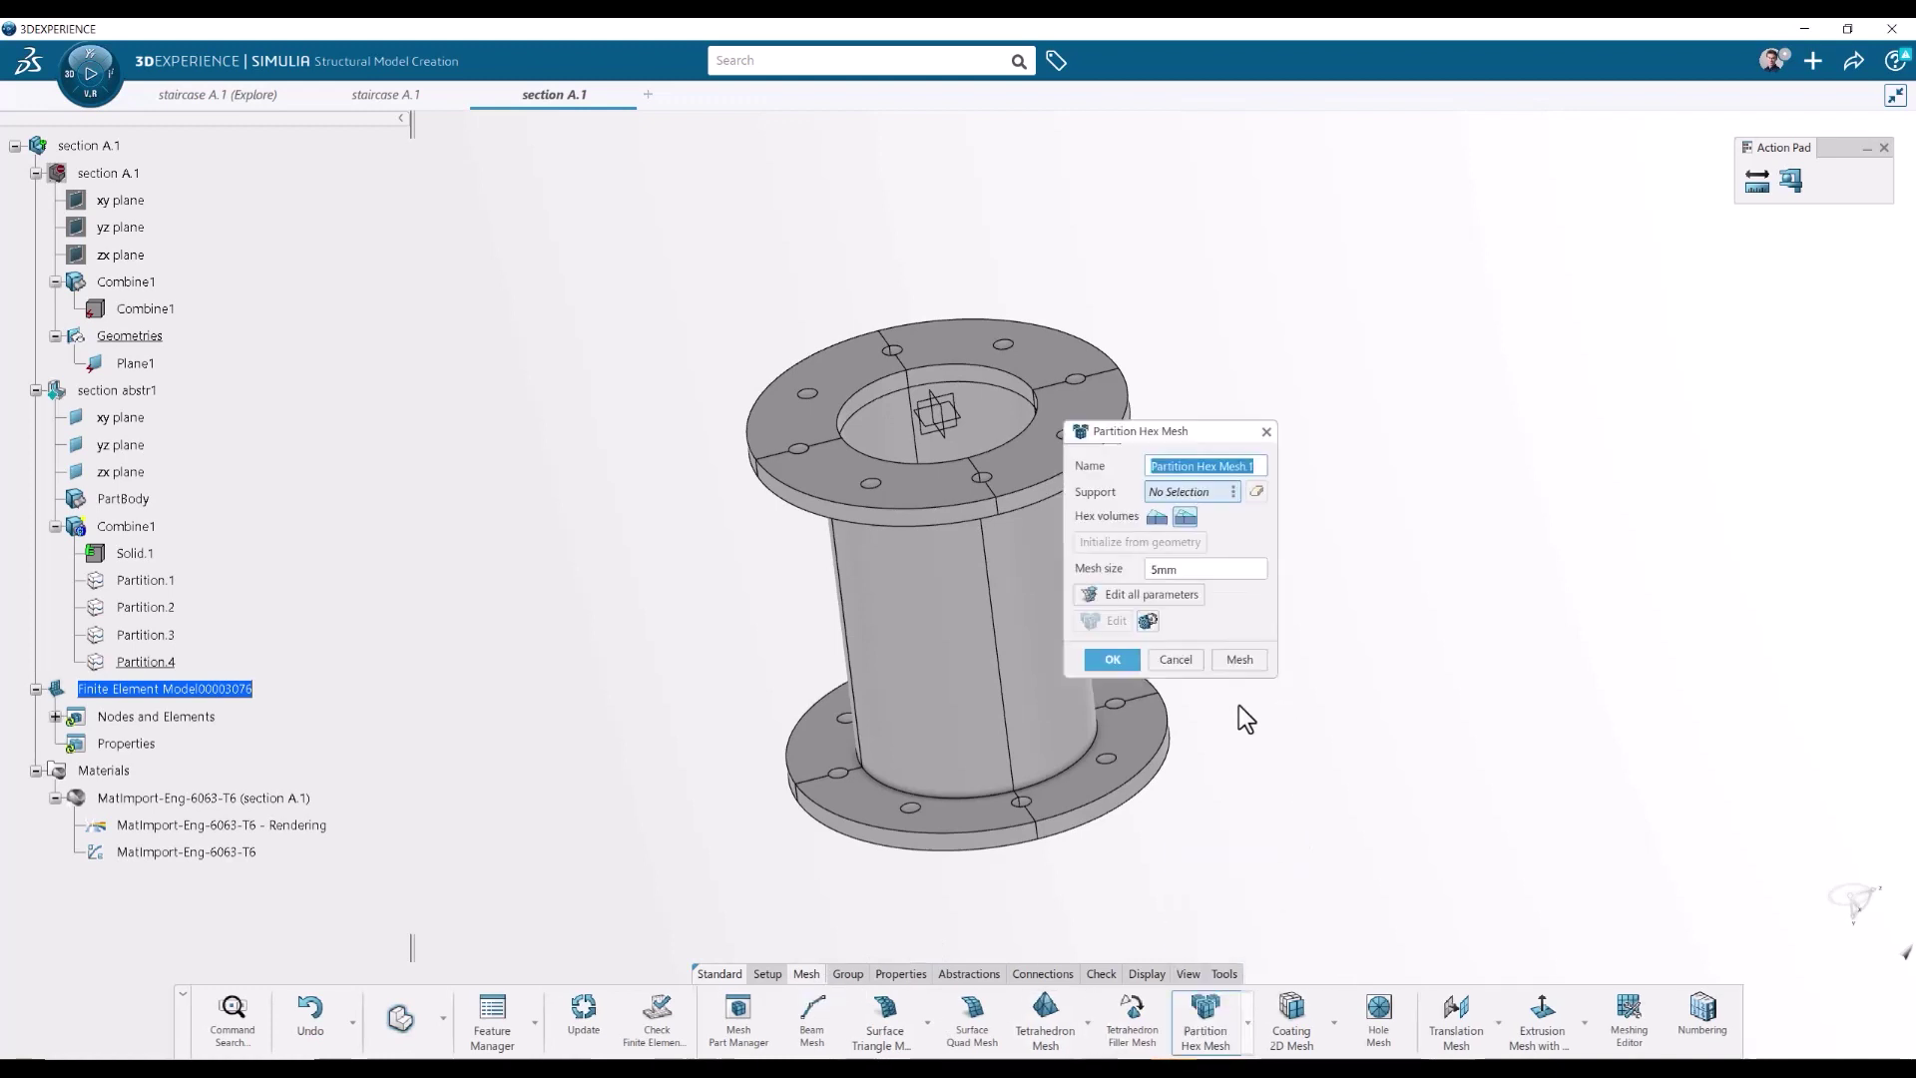
left_click_drag(1184, 439, 1381, 434)
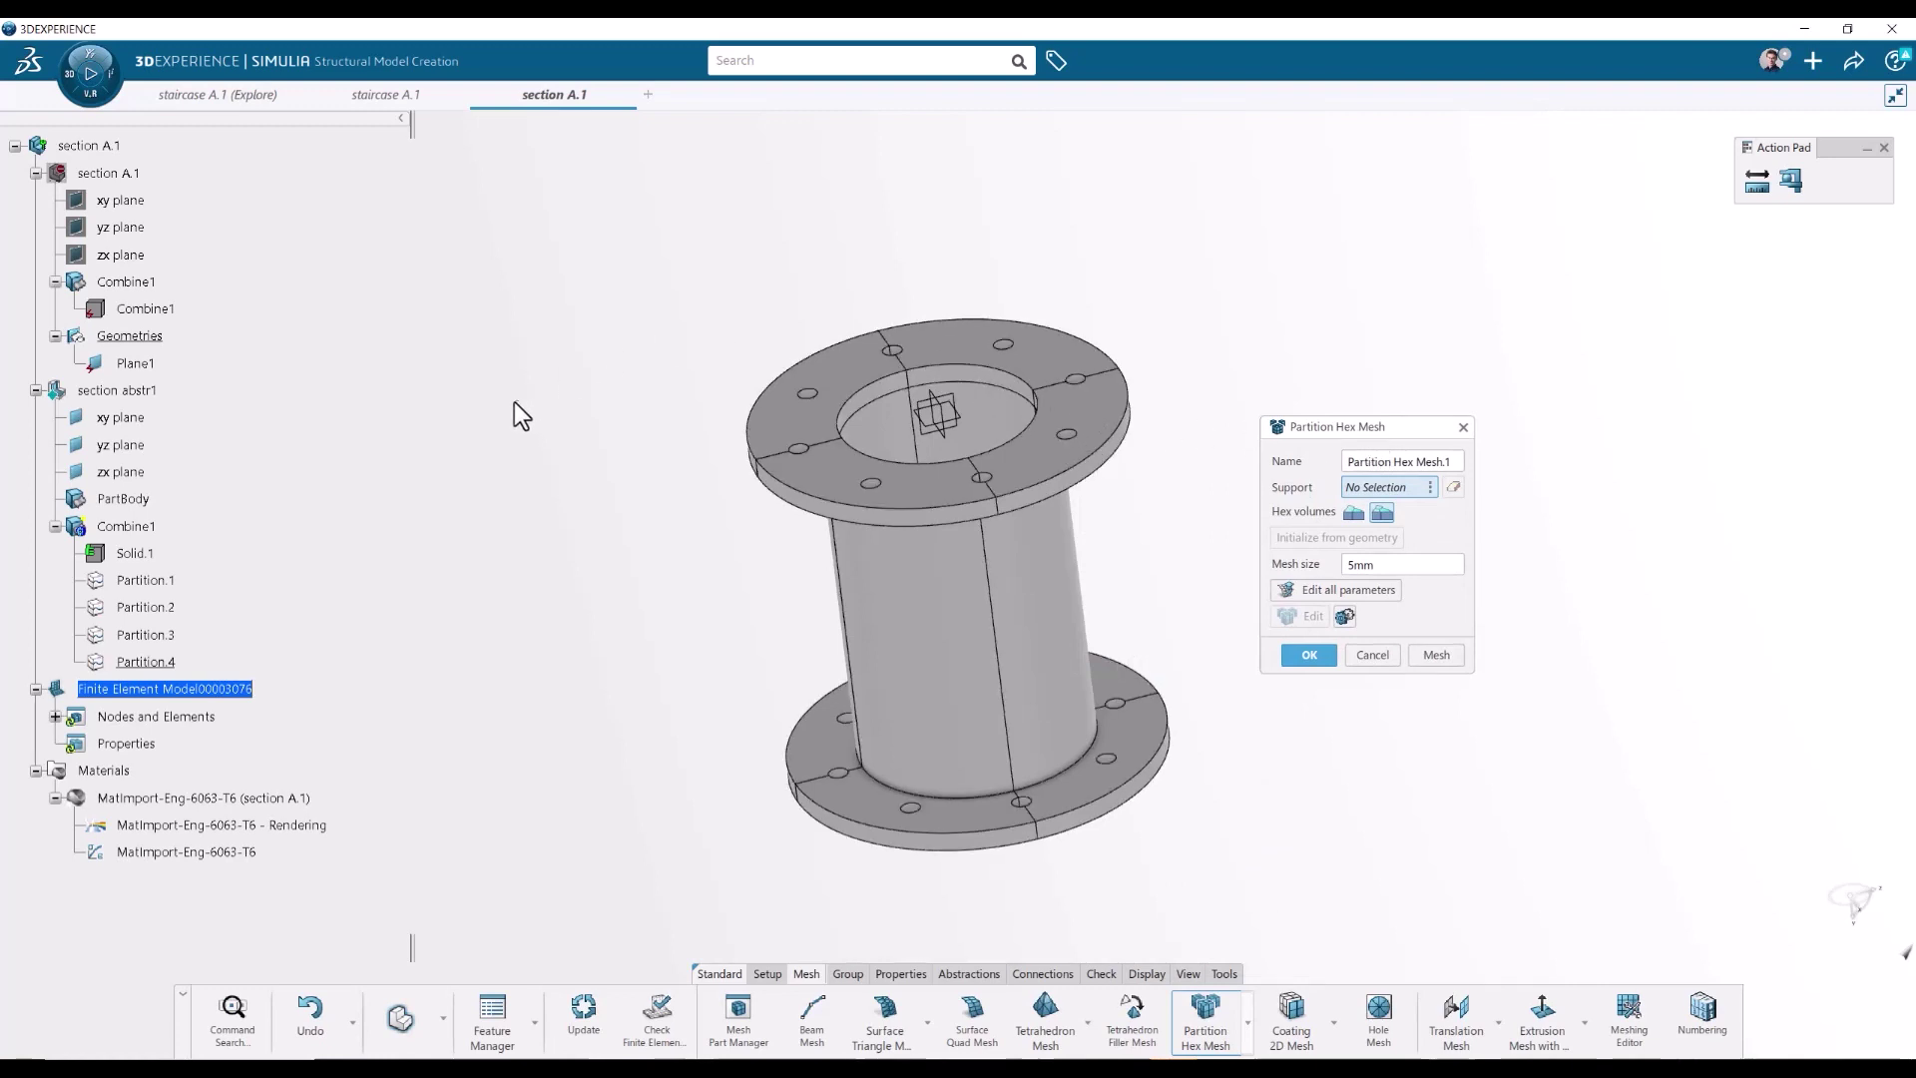
left_click(135, 529)
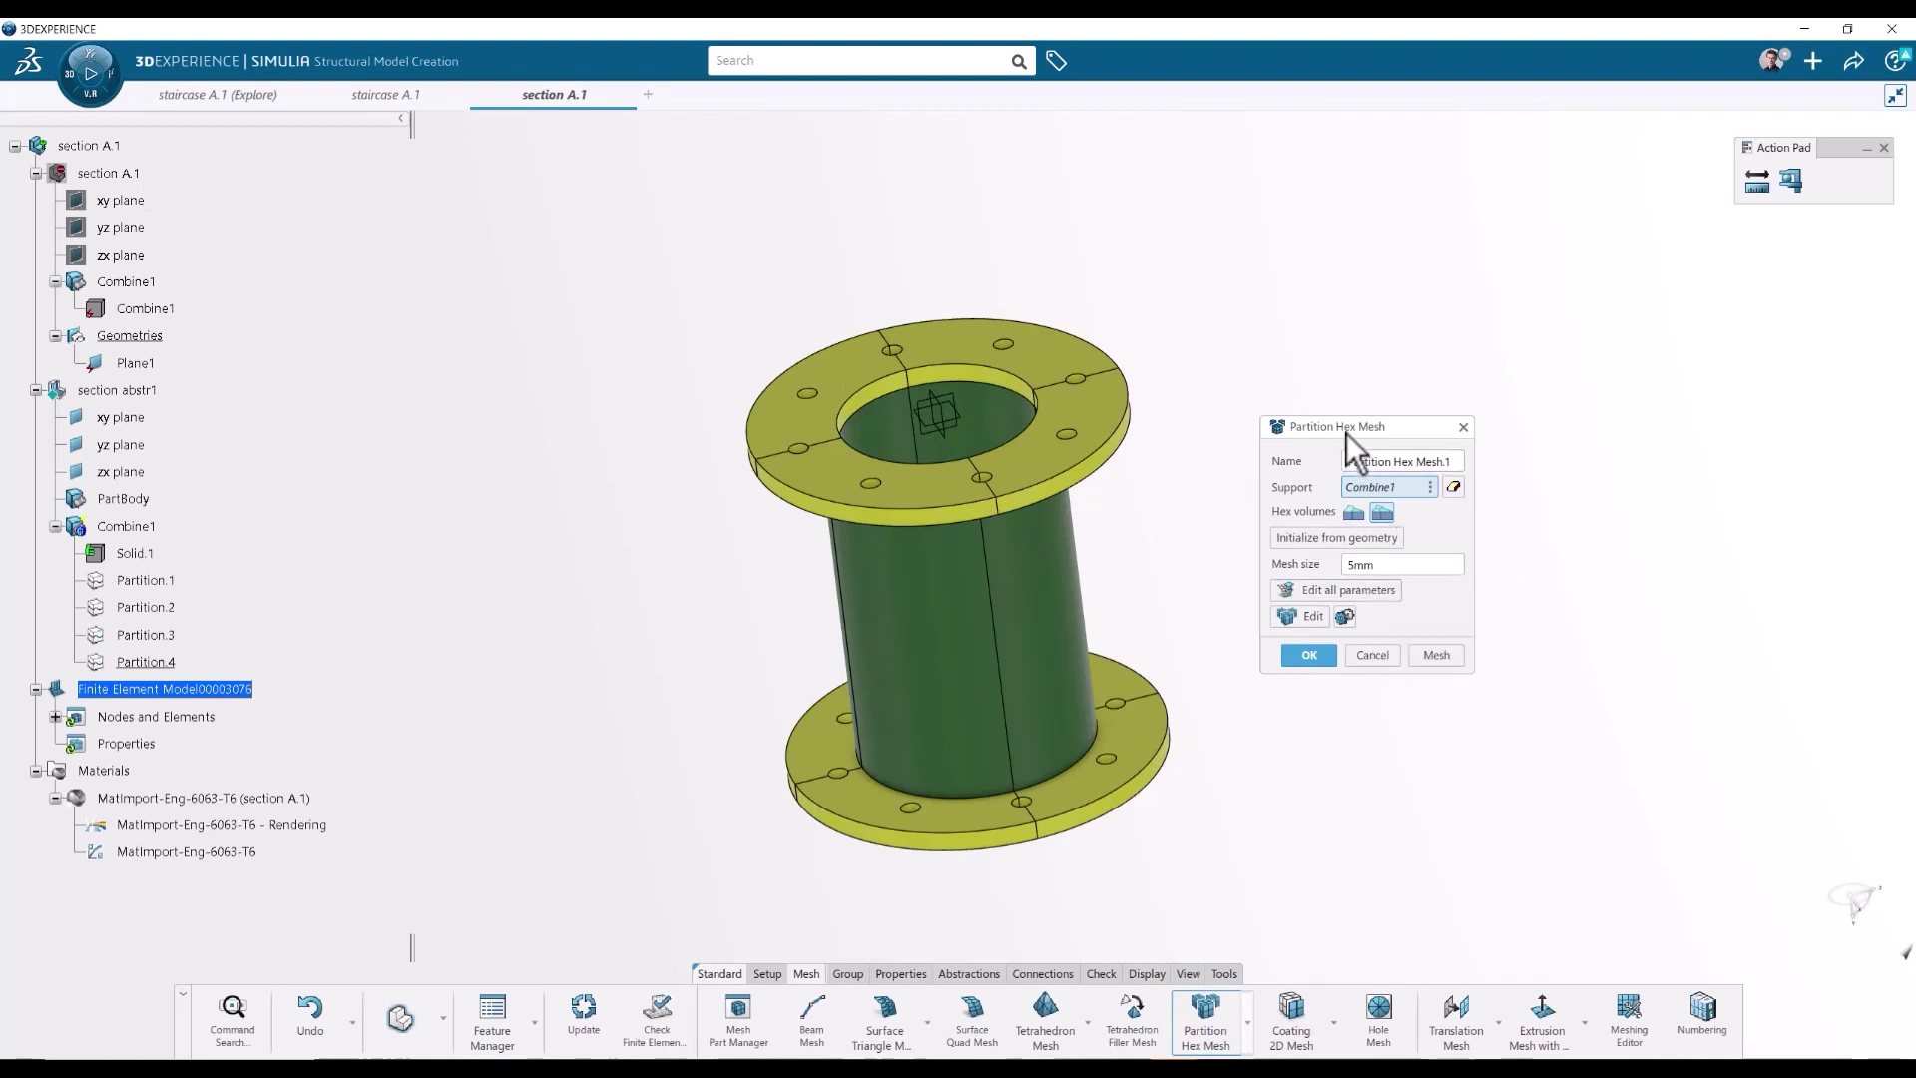
left_click_drag(1345, 431, 1293, 409)
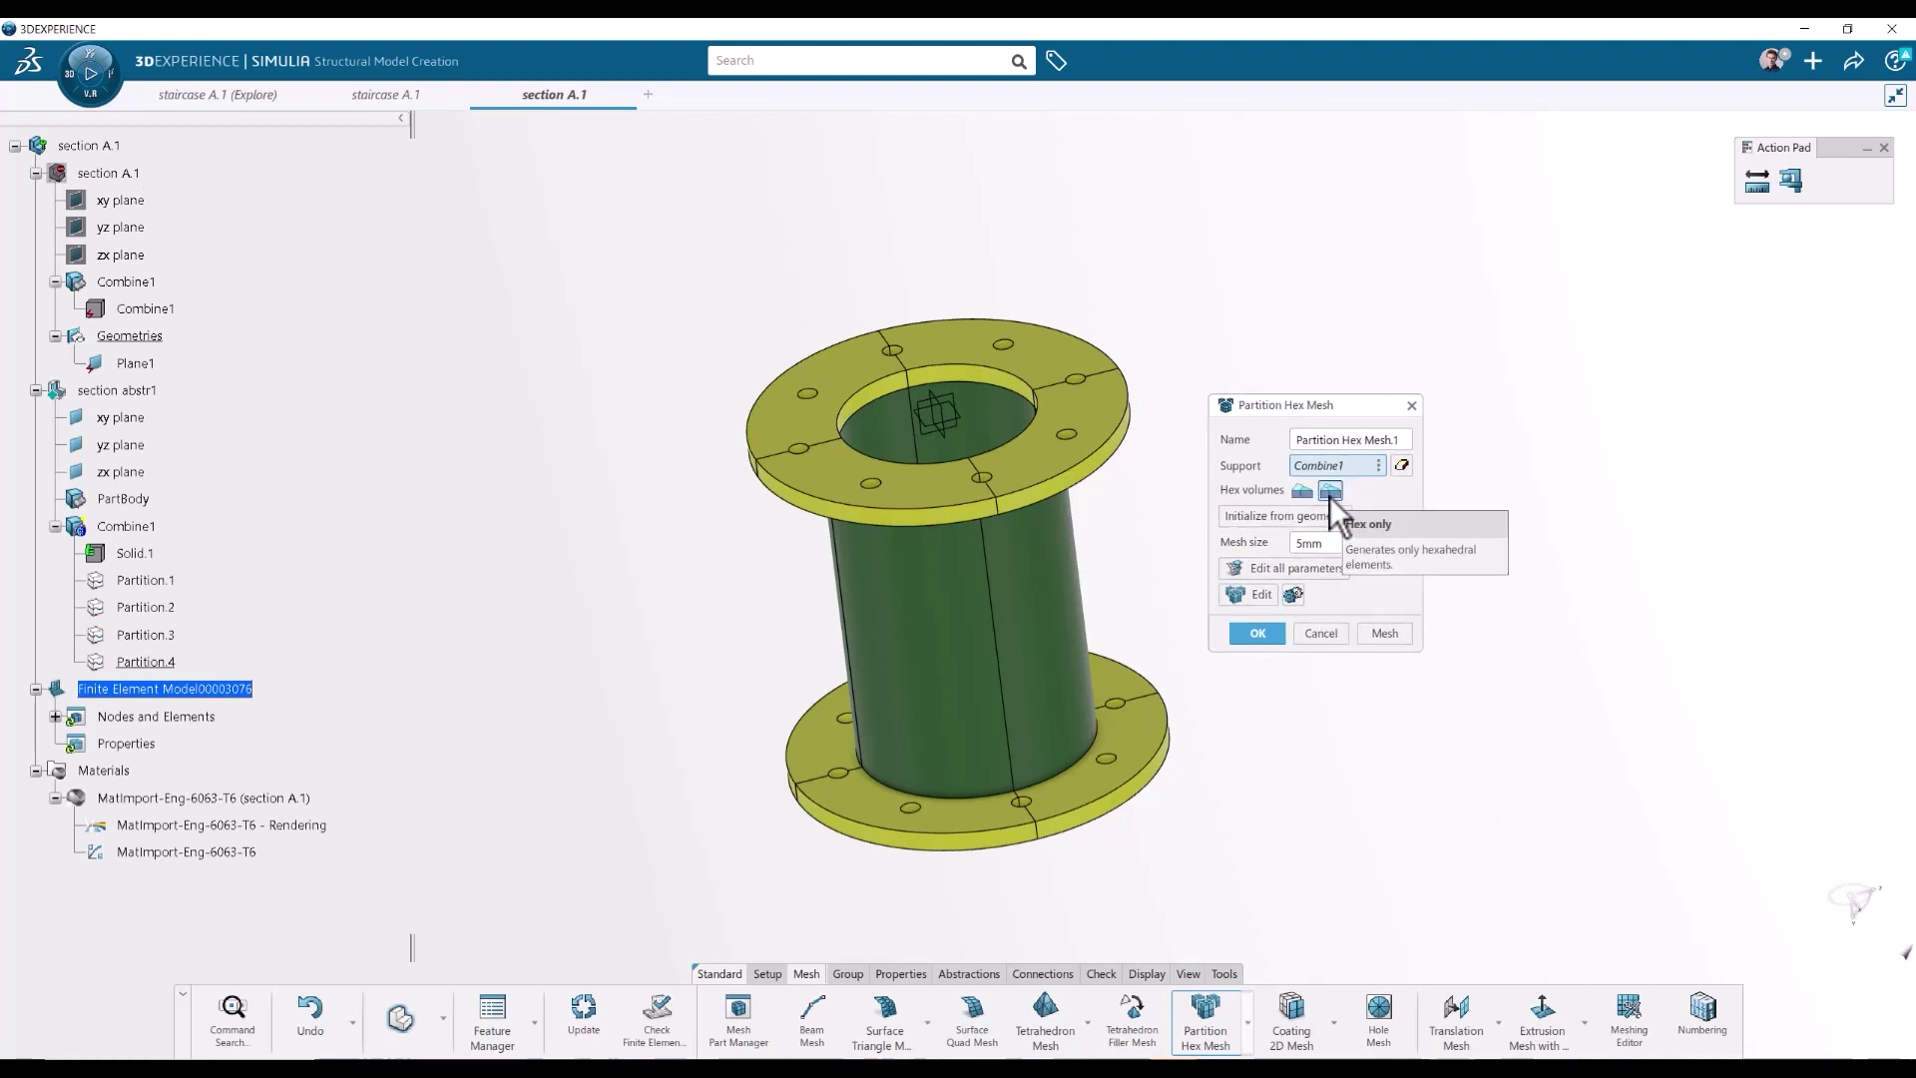
left_click_drag(1349, 542, 1322, 542)
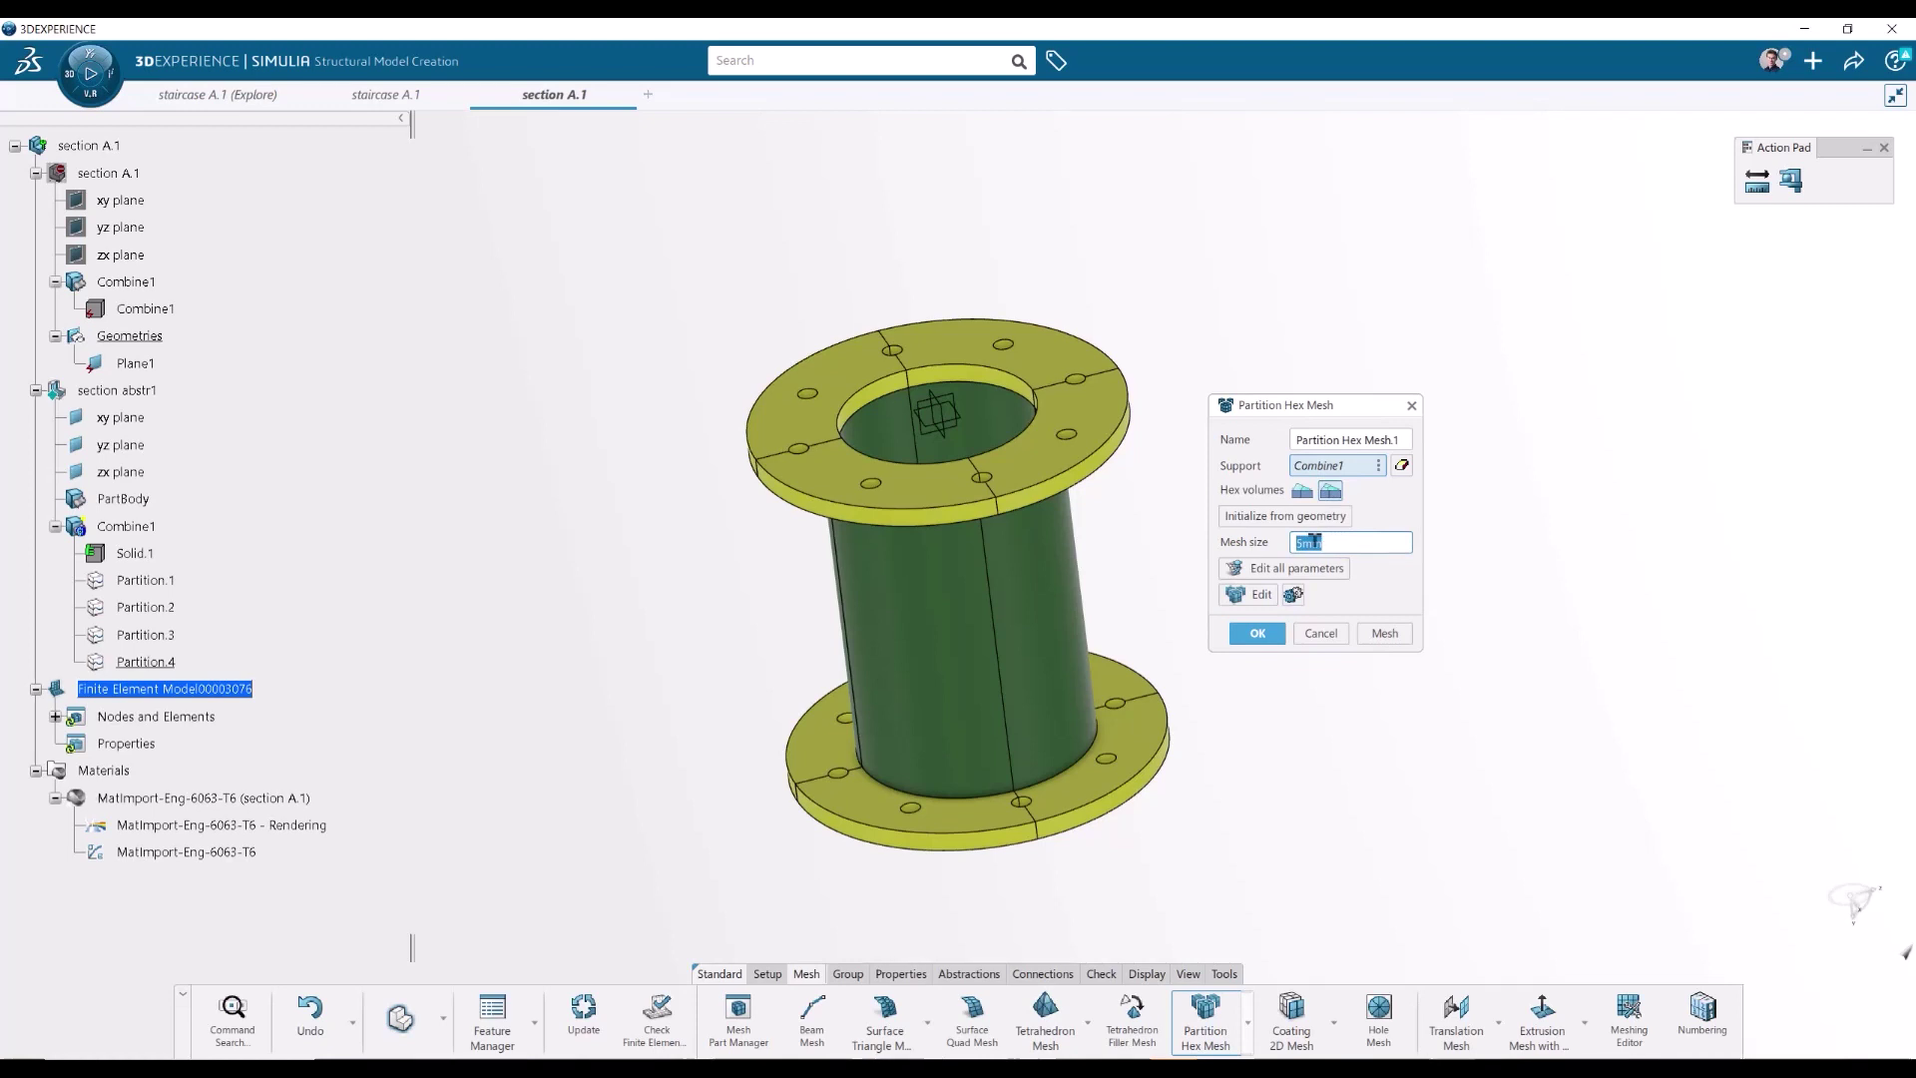
left_click(1261, 573)
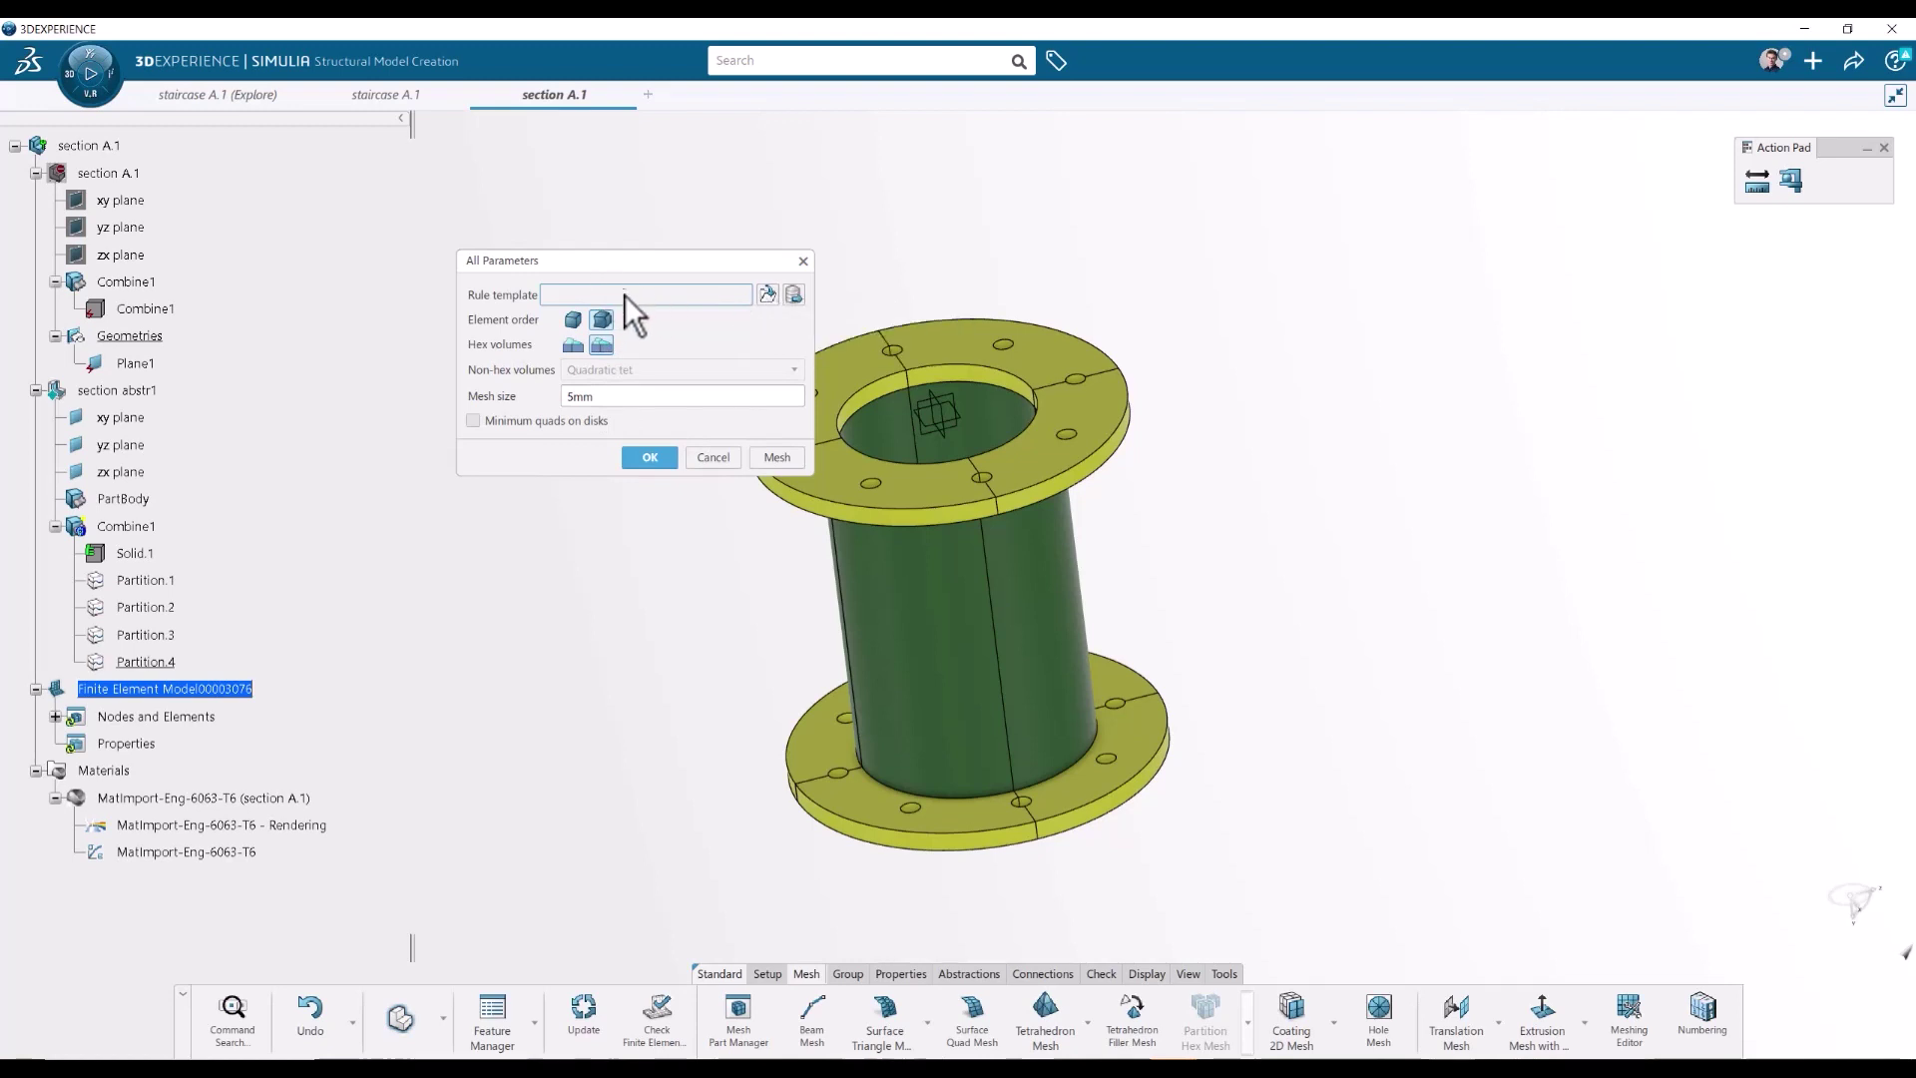
left_click(653, 455)
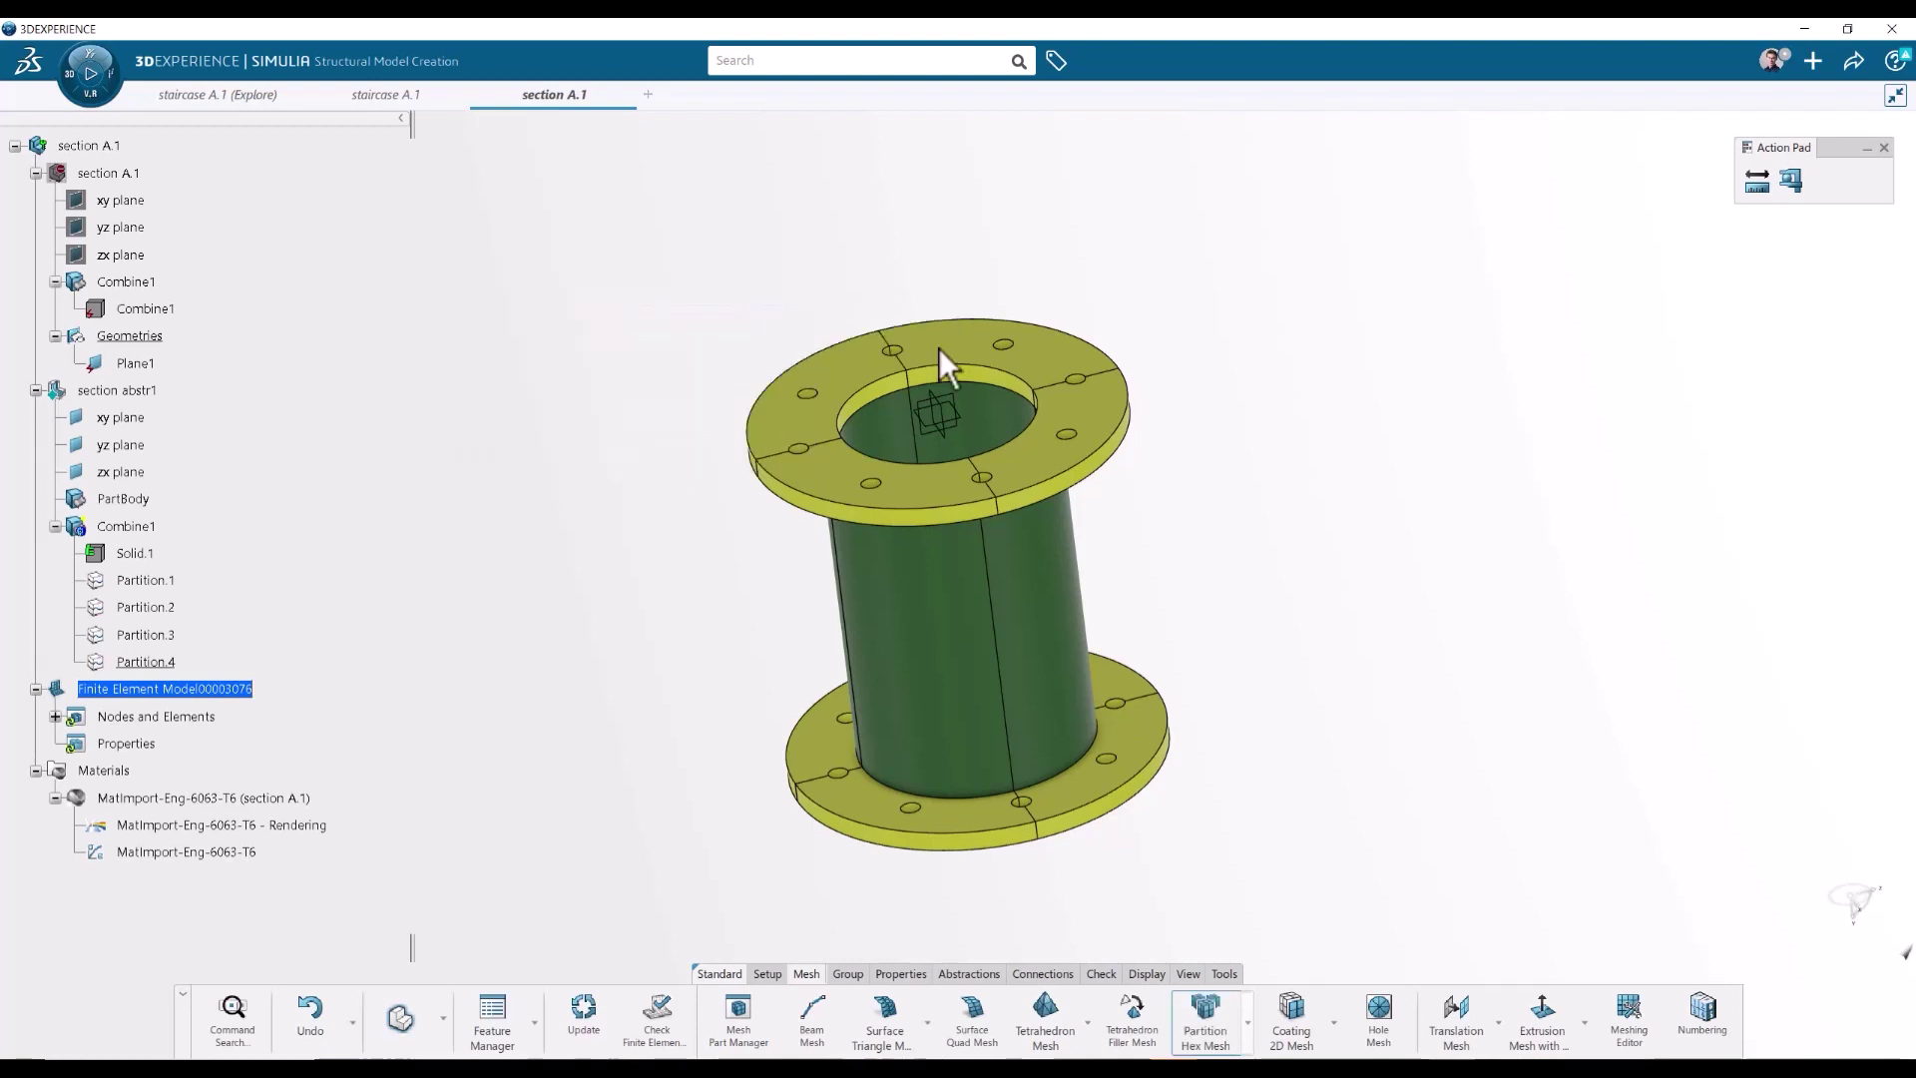
left_click(1263, 630)
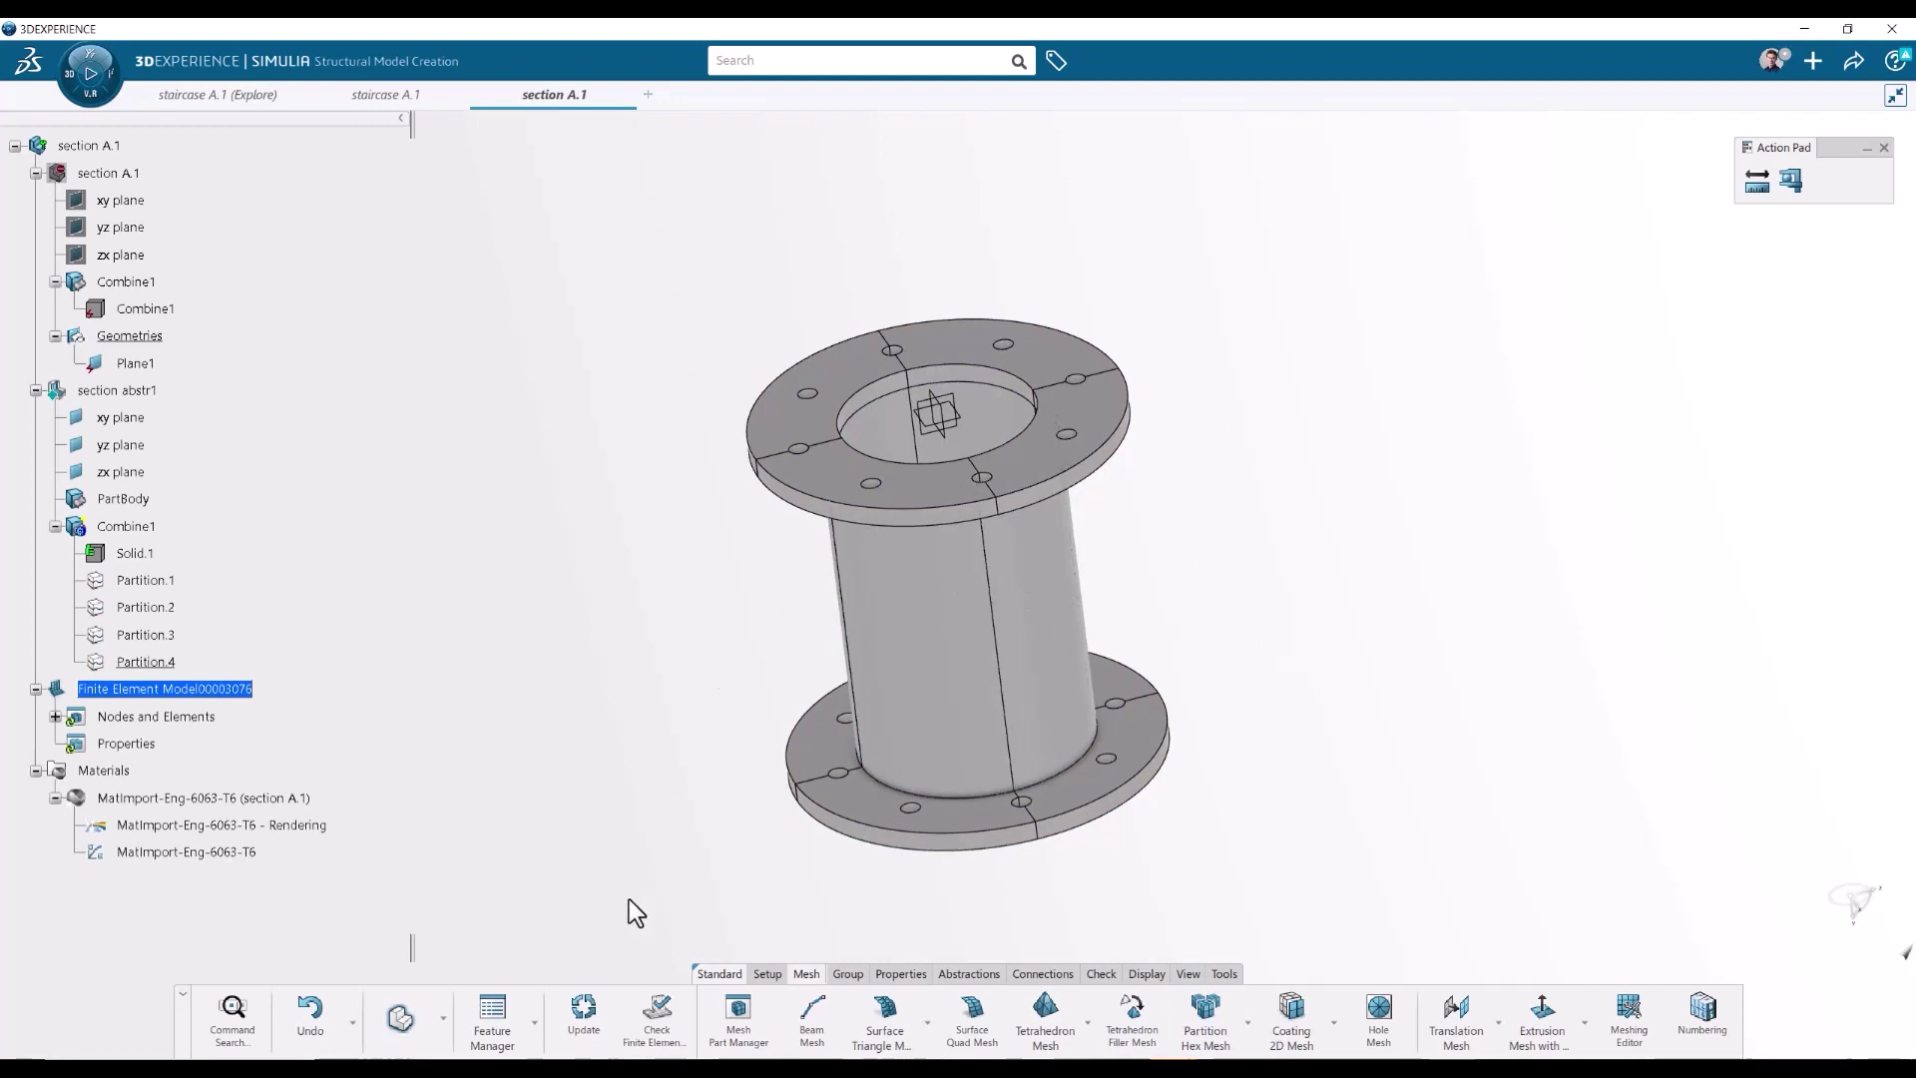
- Mesh the spool, then reopen Partition Hex Mesh.1 in the Partition Hex Mesher's Mesh Specifications
left_click(587, 1007)
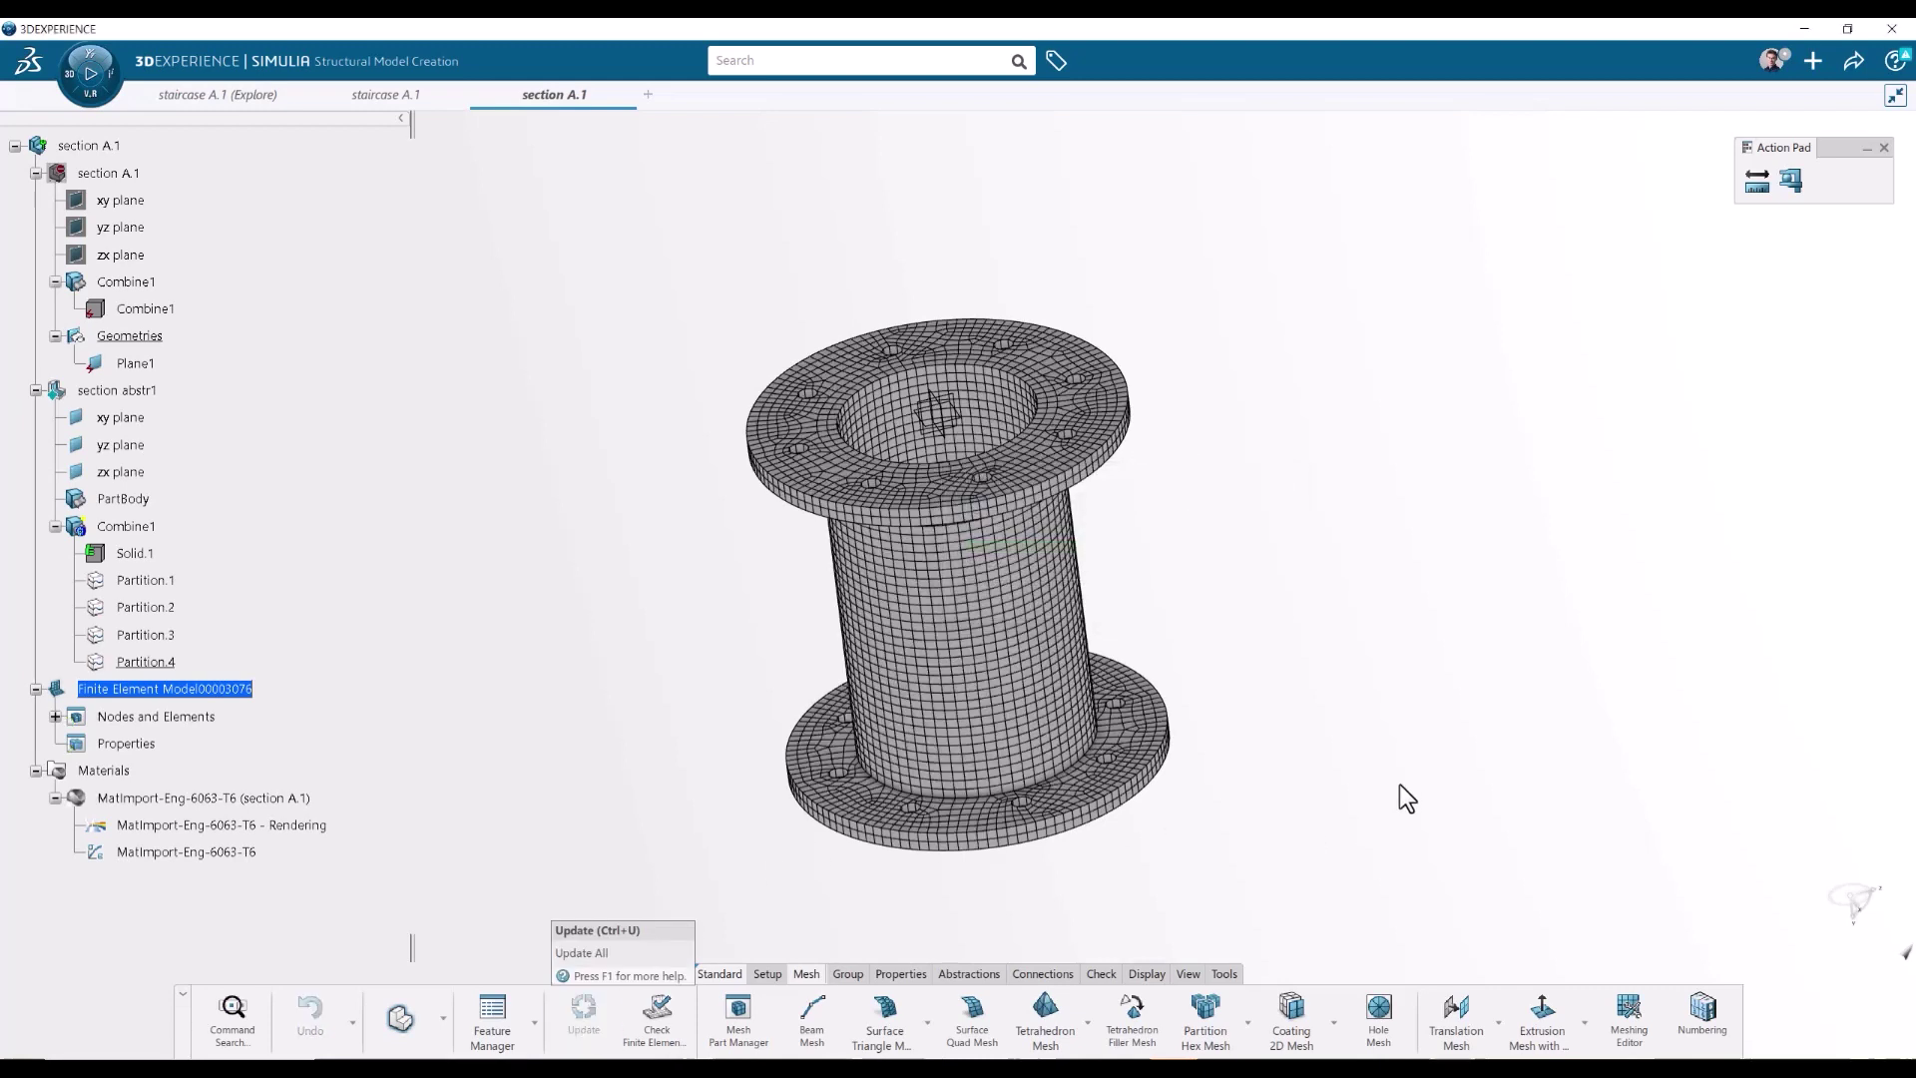
middle_click_drag(1134, 587, 1074, 599)
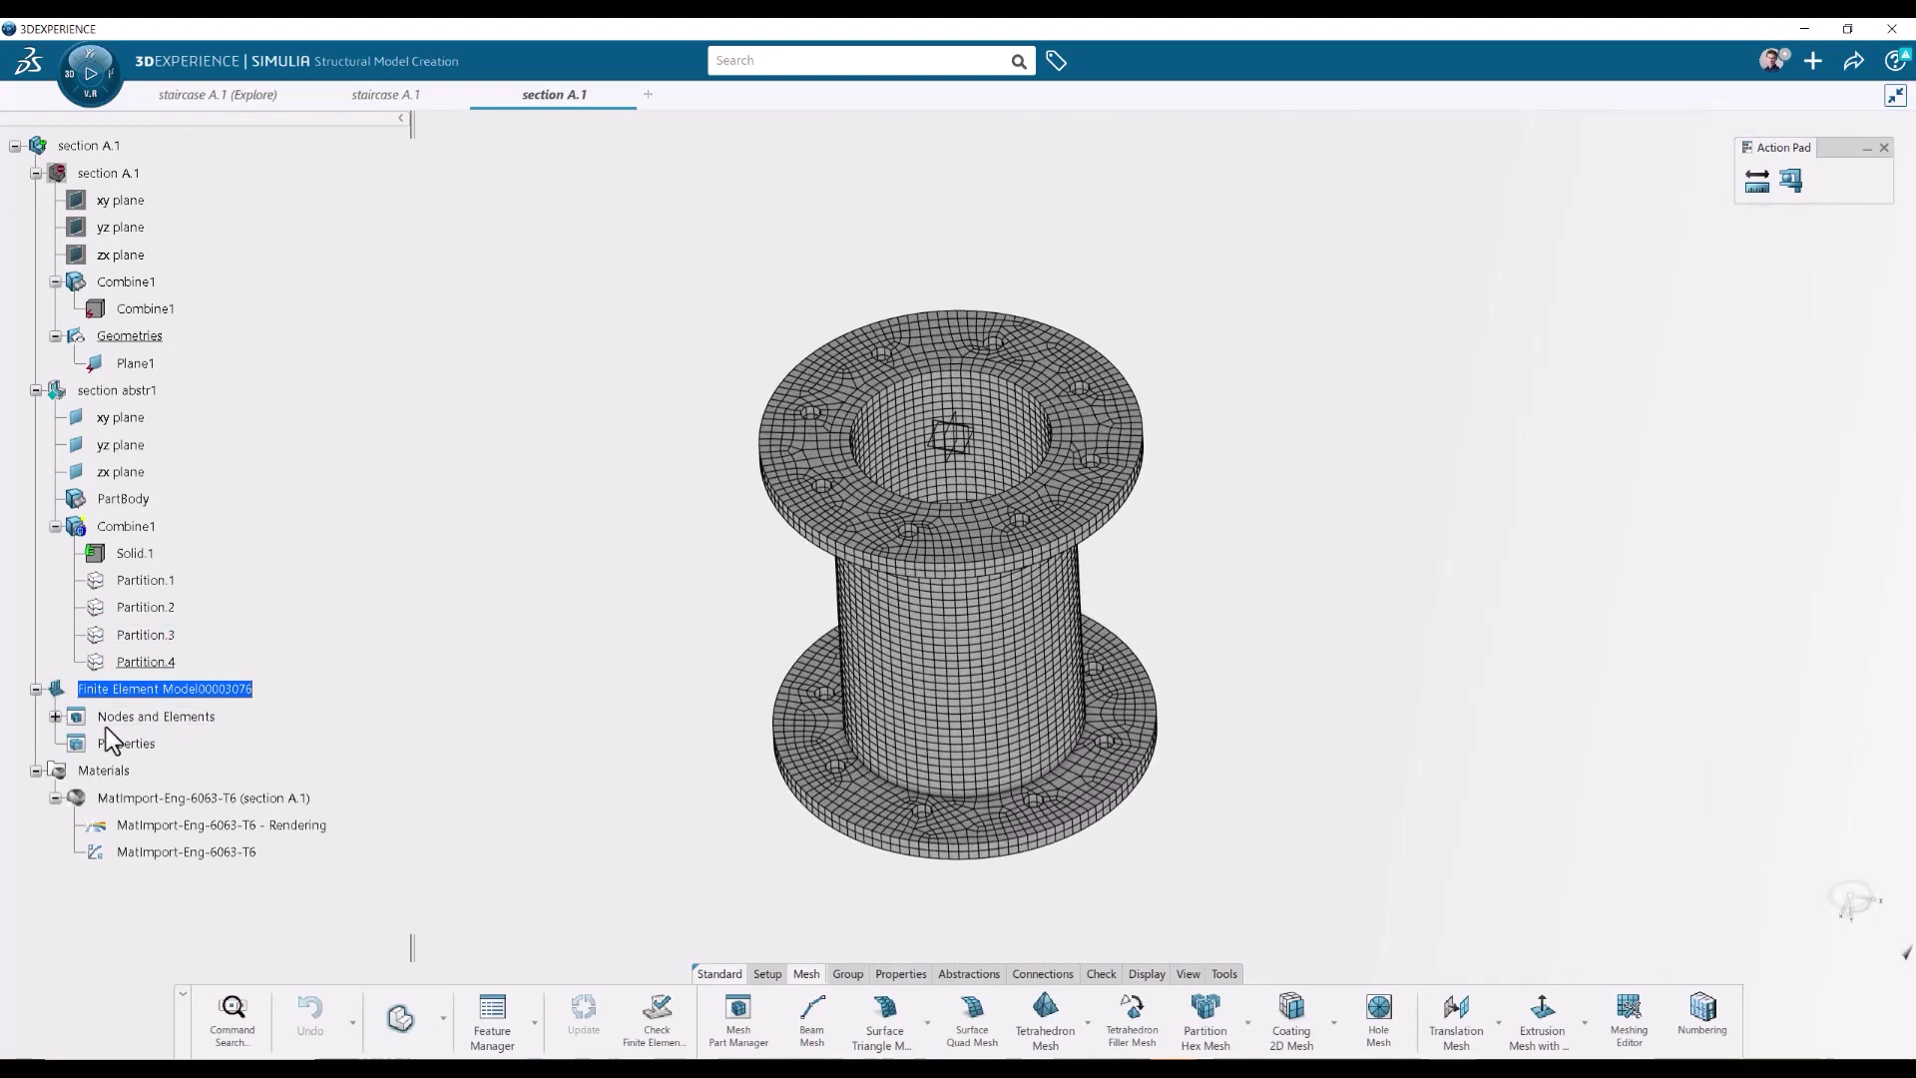
left_click(56, 717)
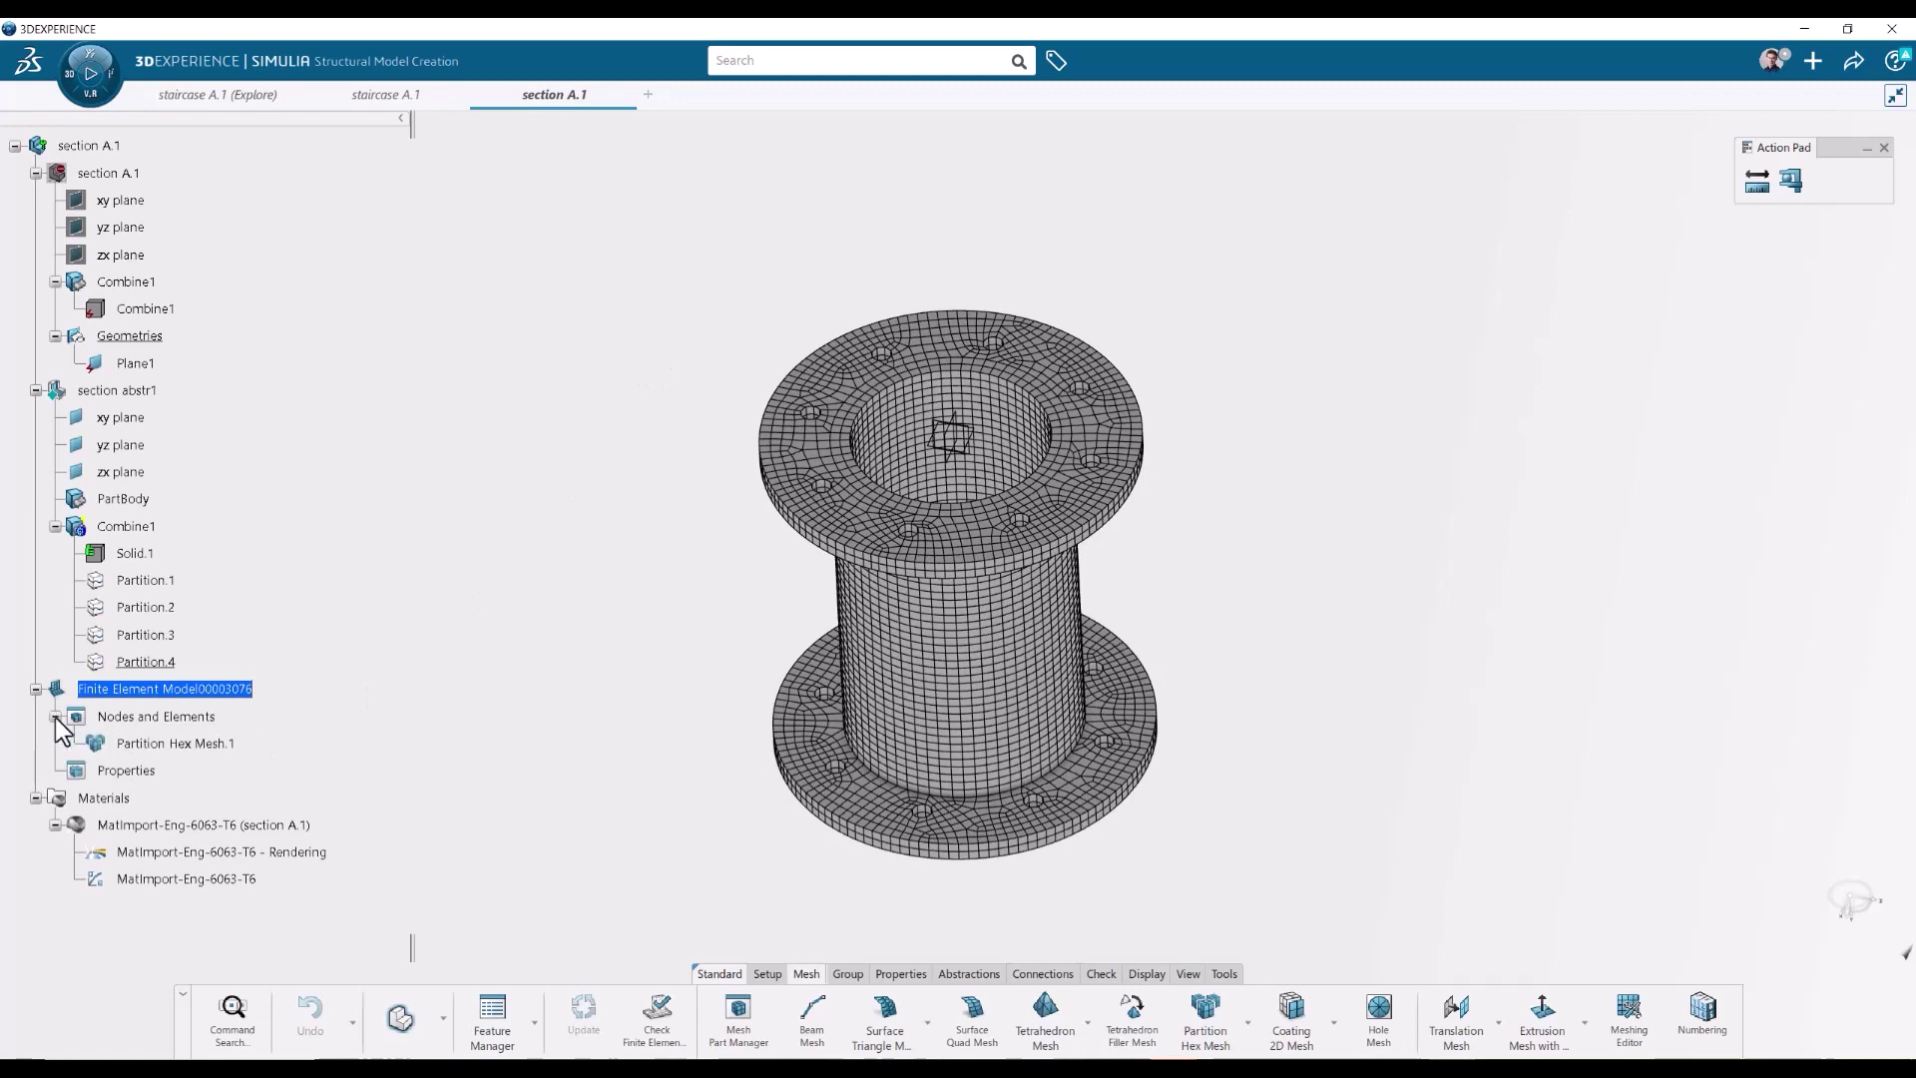
left_click(171, 744)
double_click(185, 746)
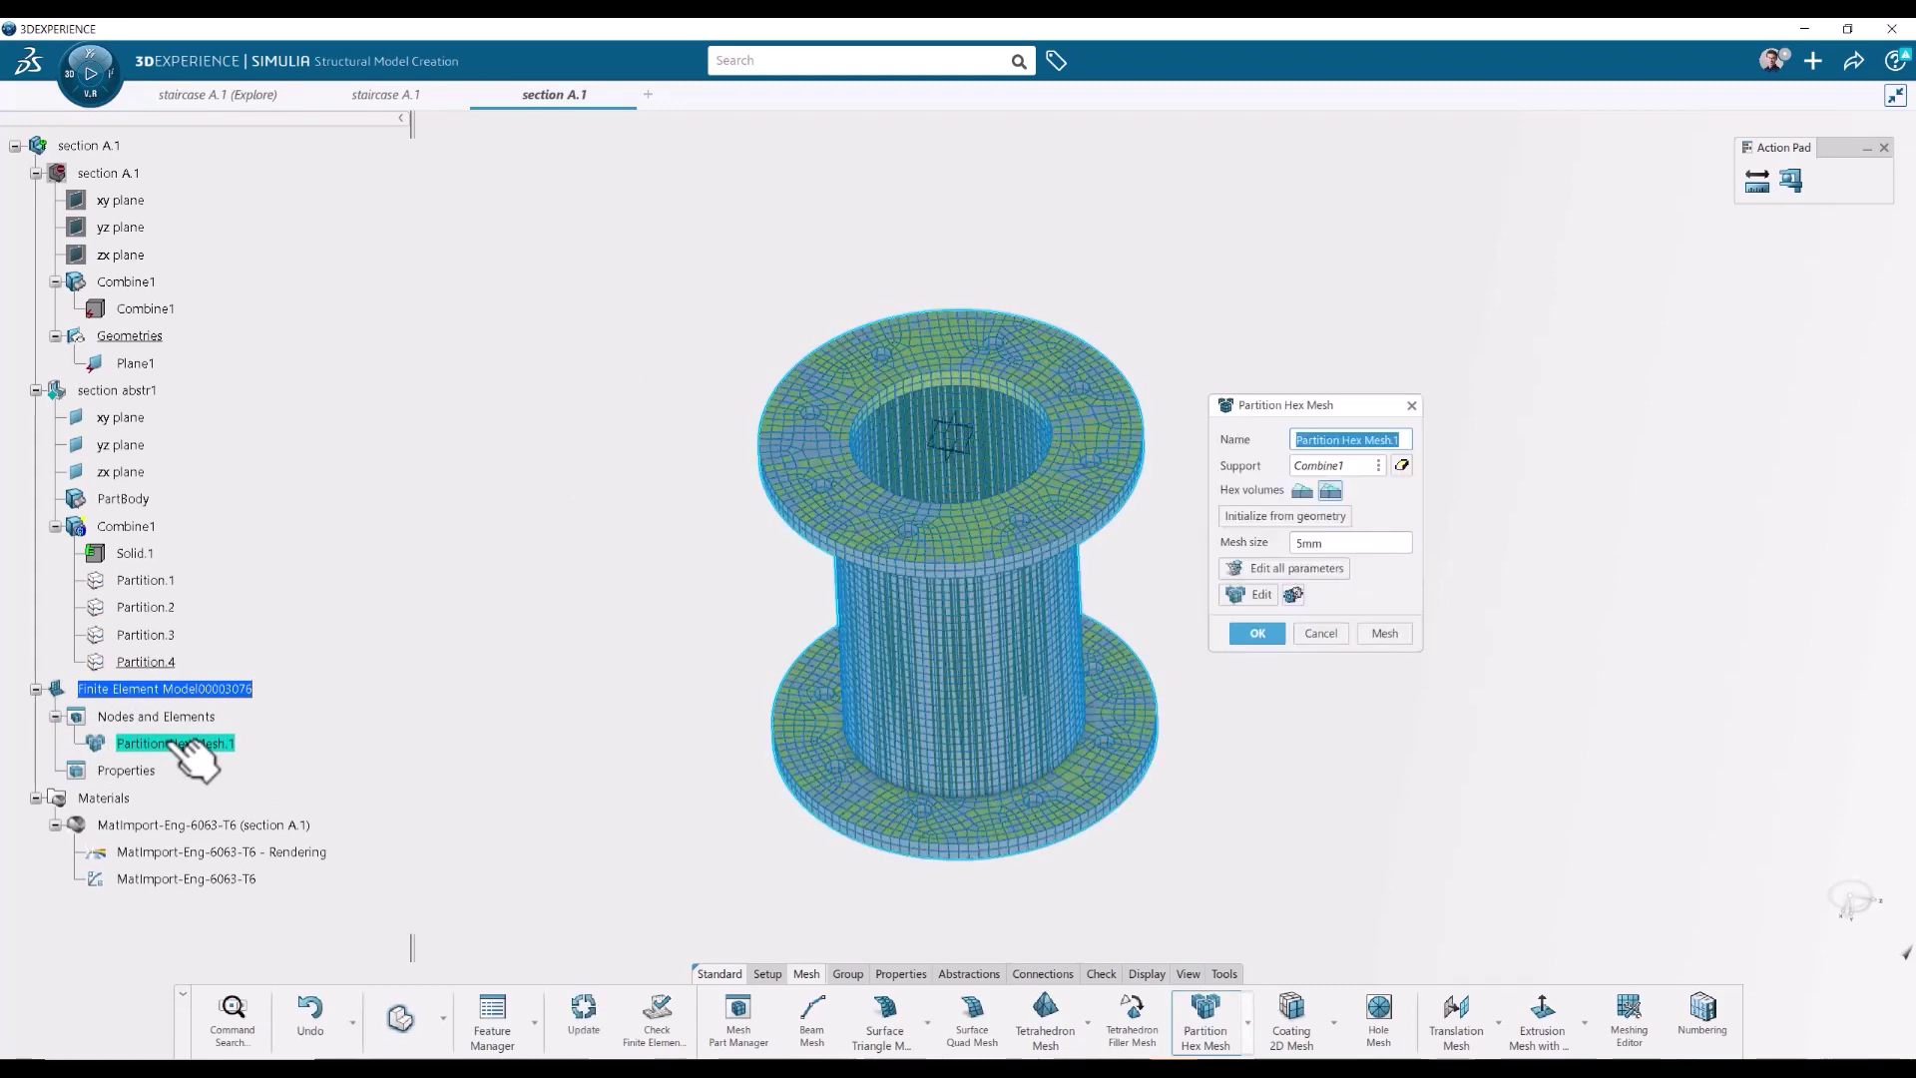
left_click(1242, 596)
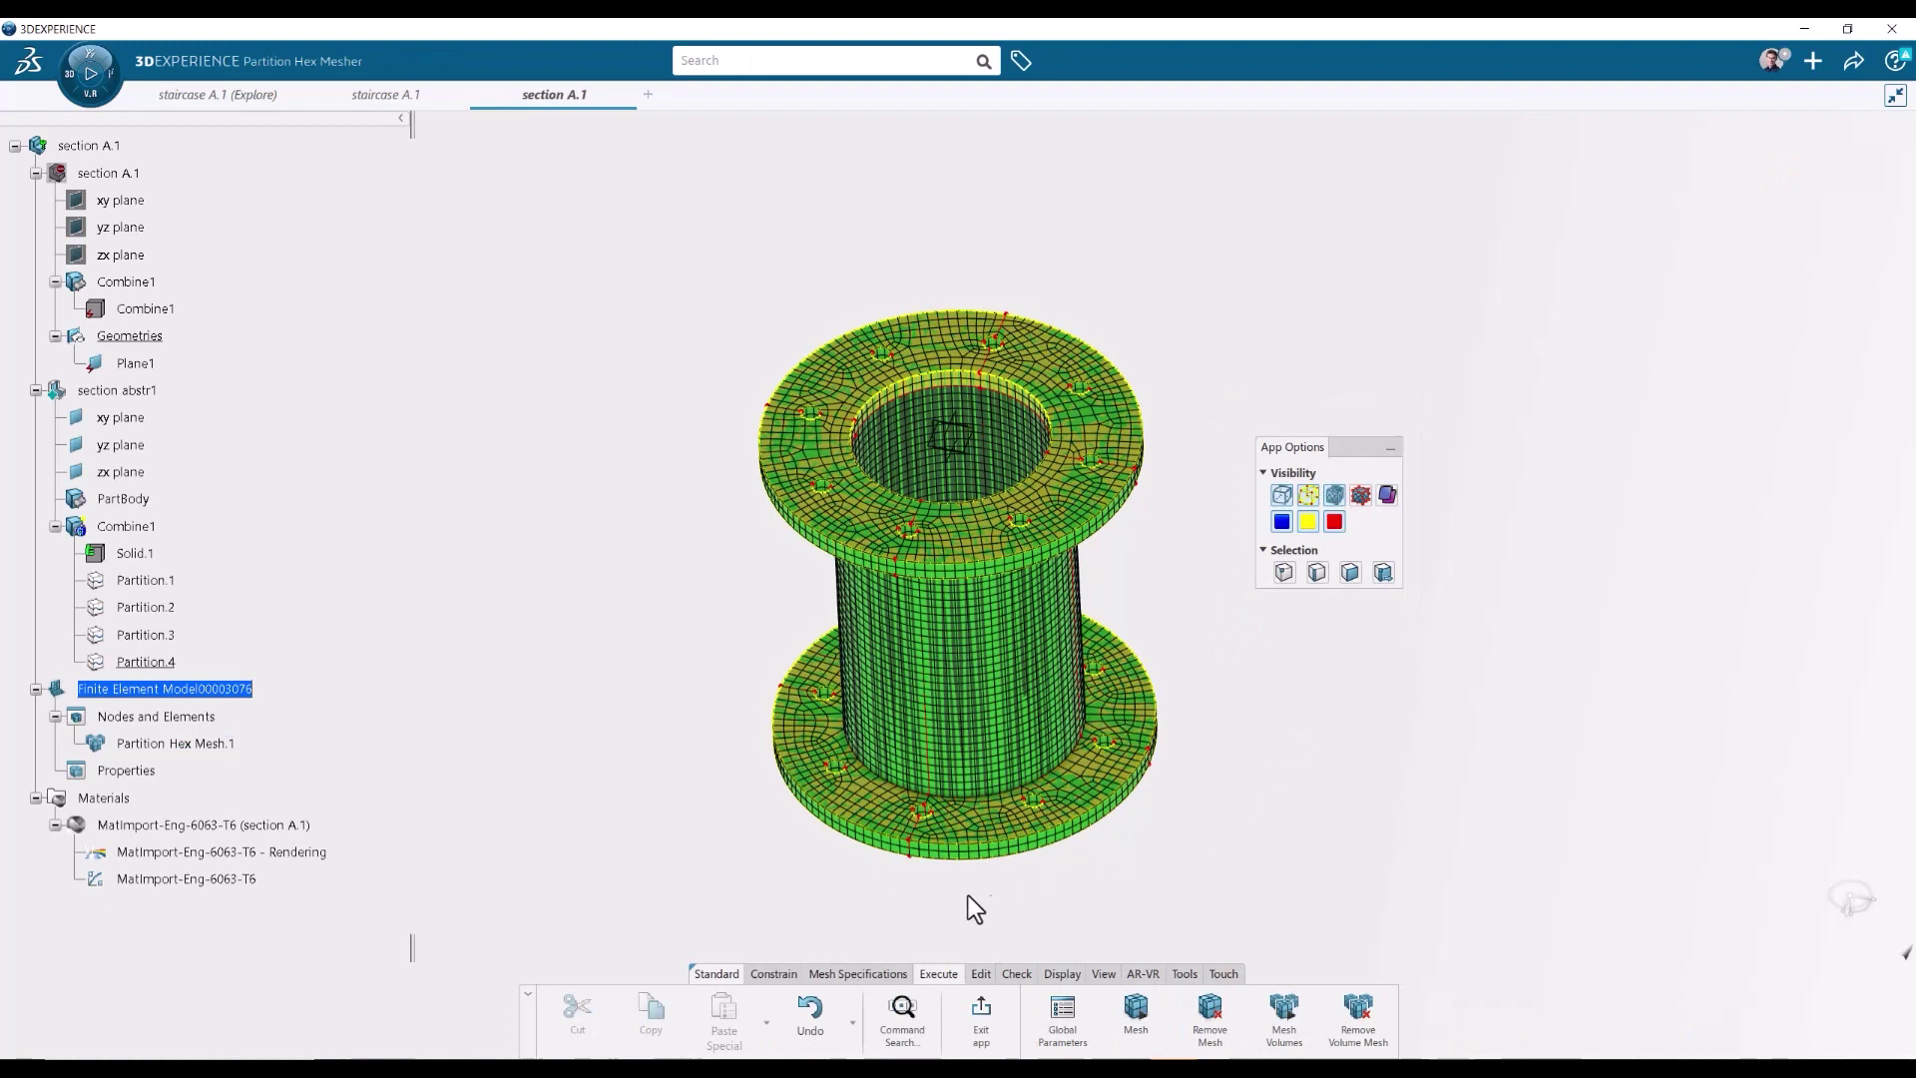
left_click(870, 975)
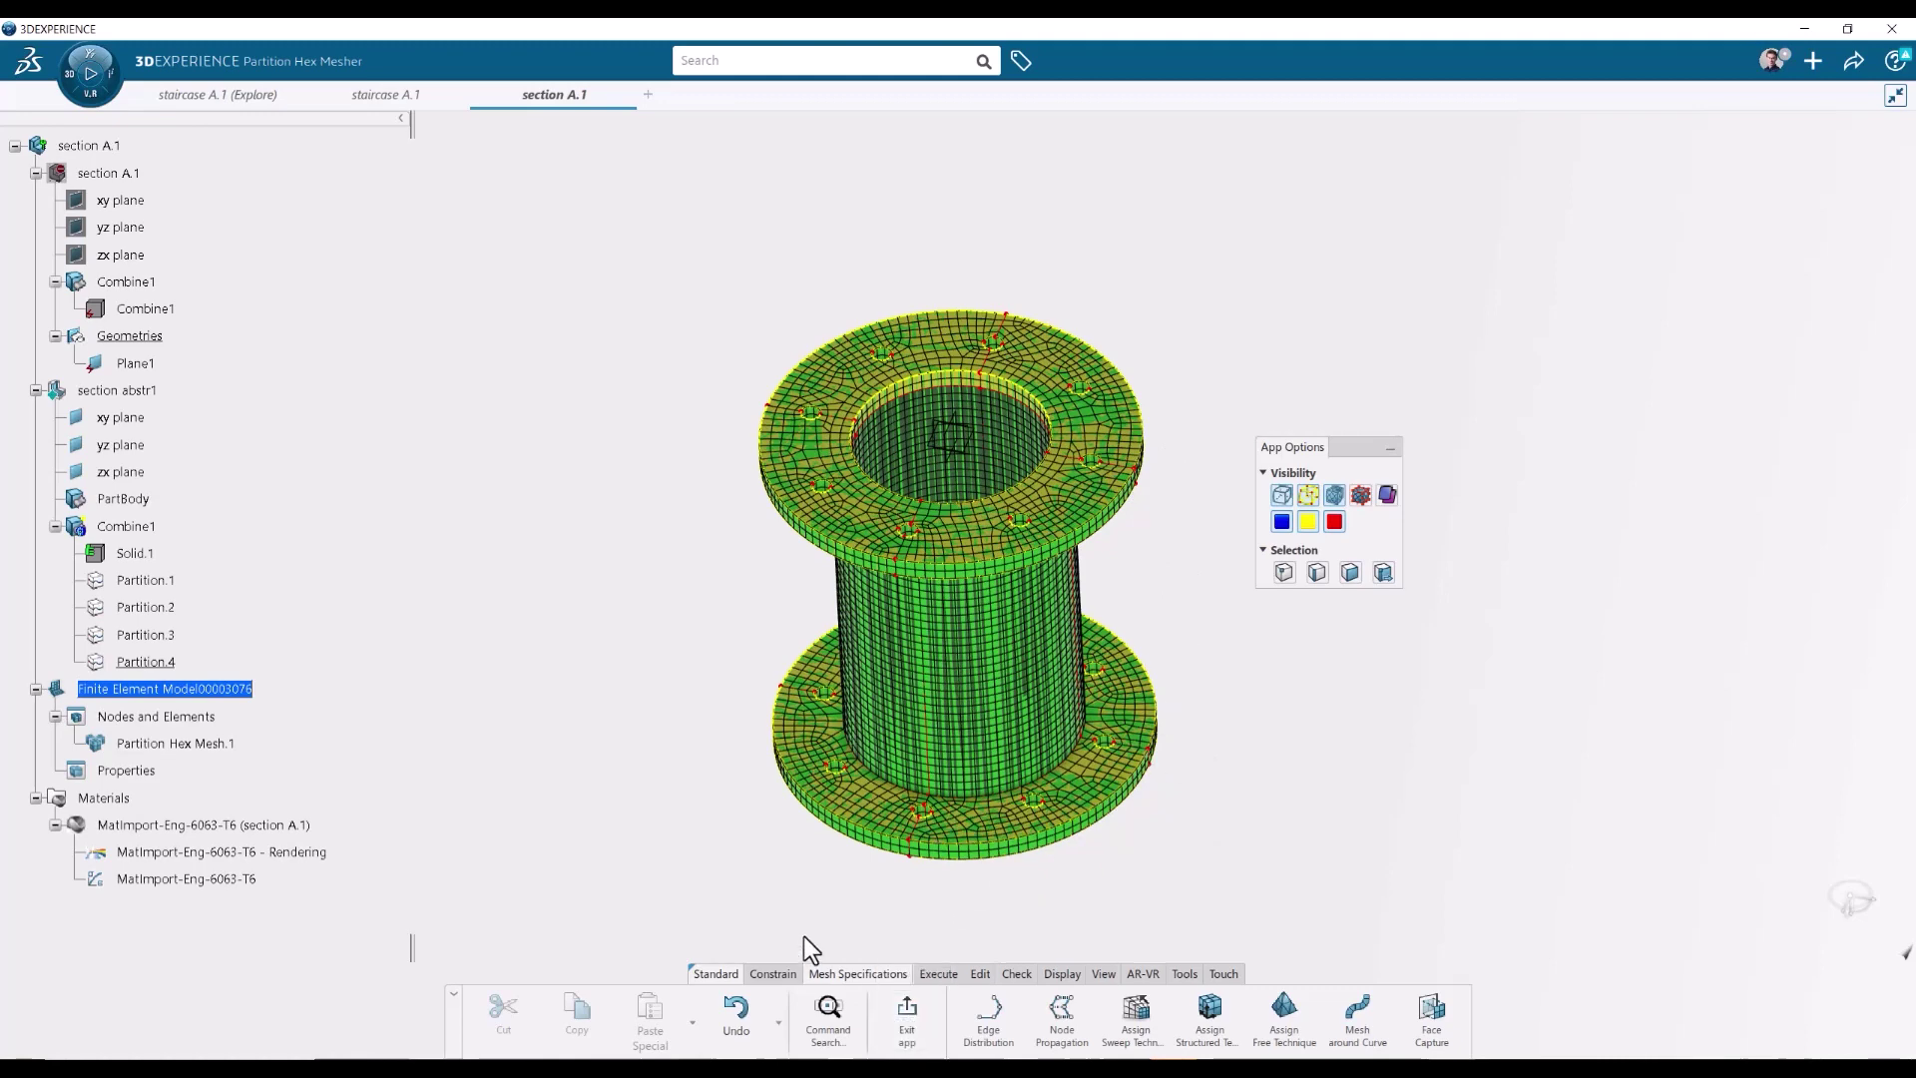
- Exit the hex mesher, give Combine1 a MatImport-Eng-6063-T6 solid section with plasticity, and update
left_click(905, 1023)
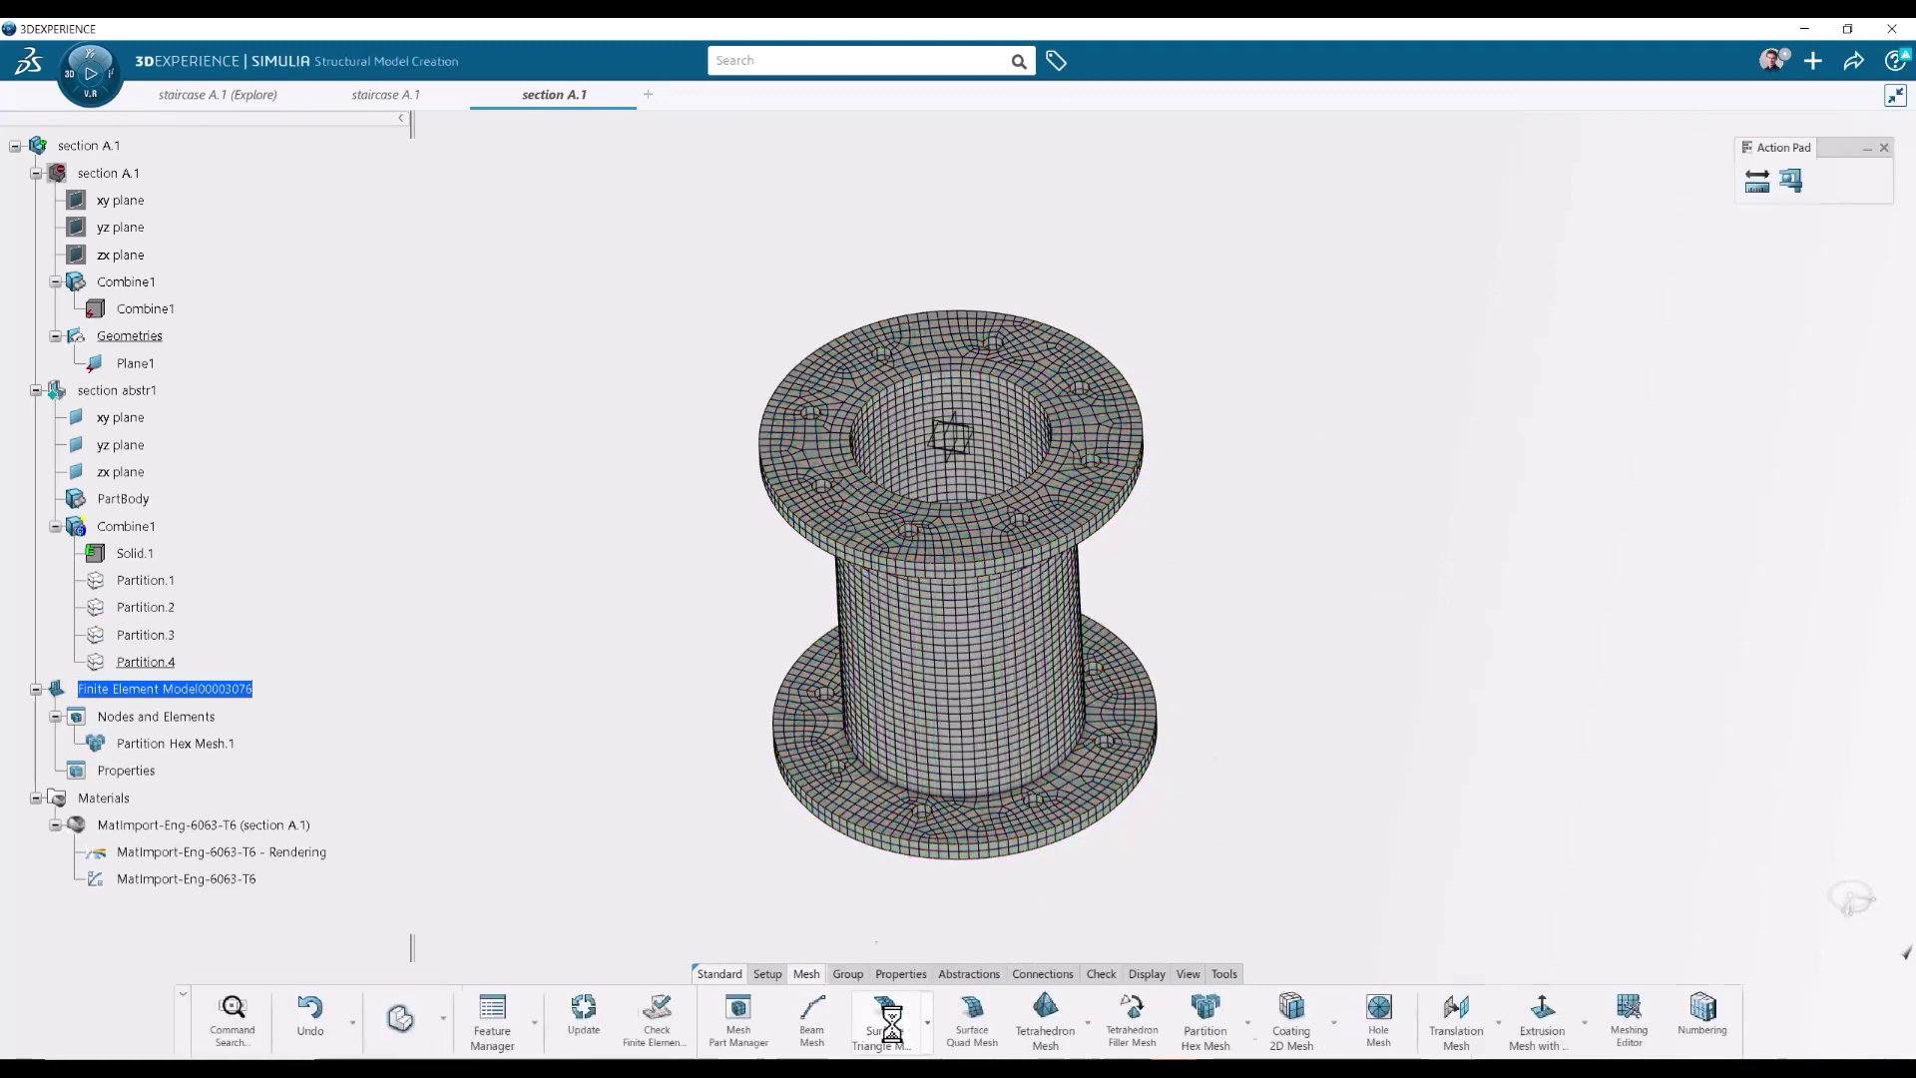
middle_click_drag(1145, 884, 1103, 878)
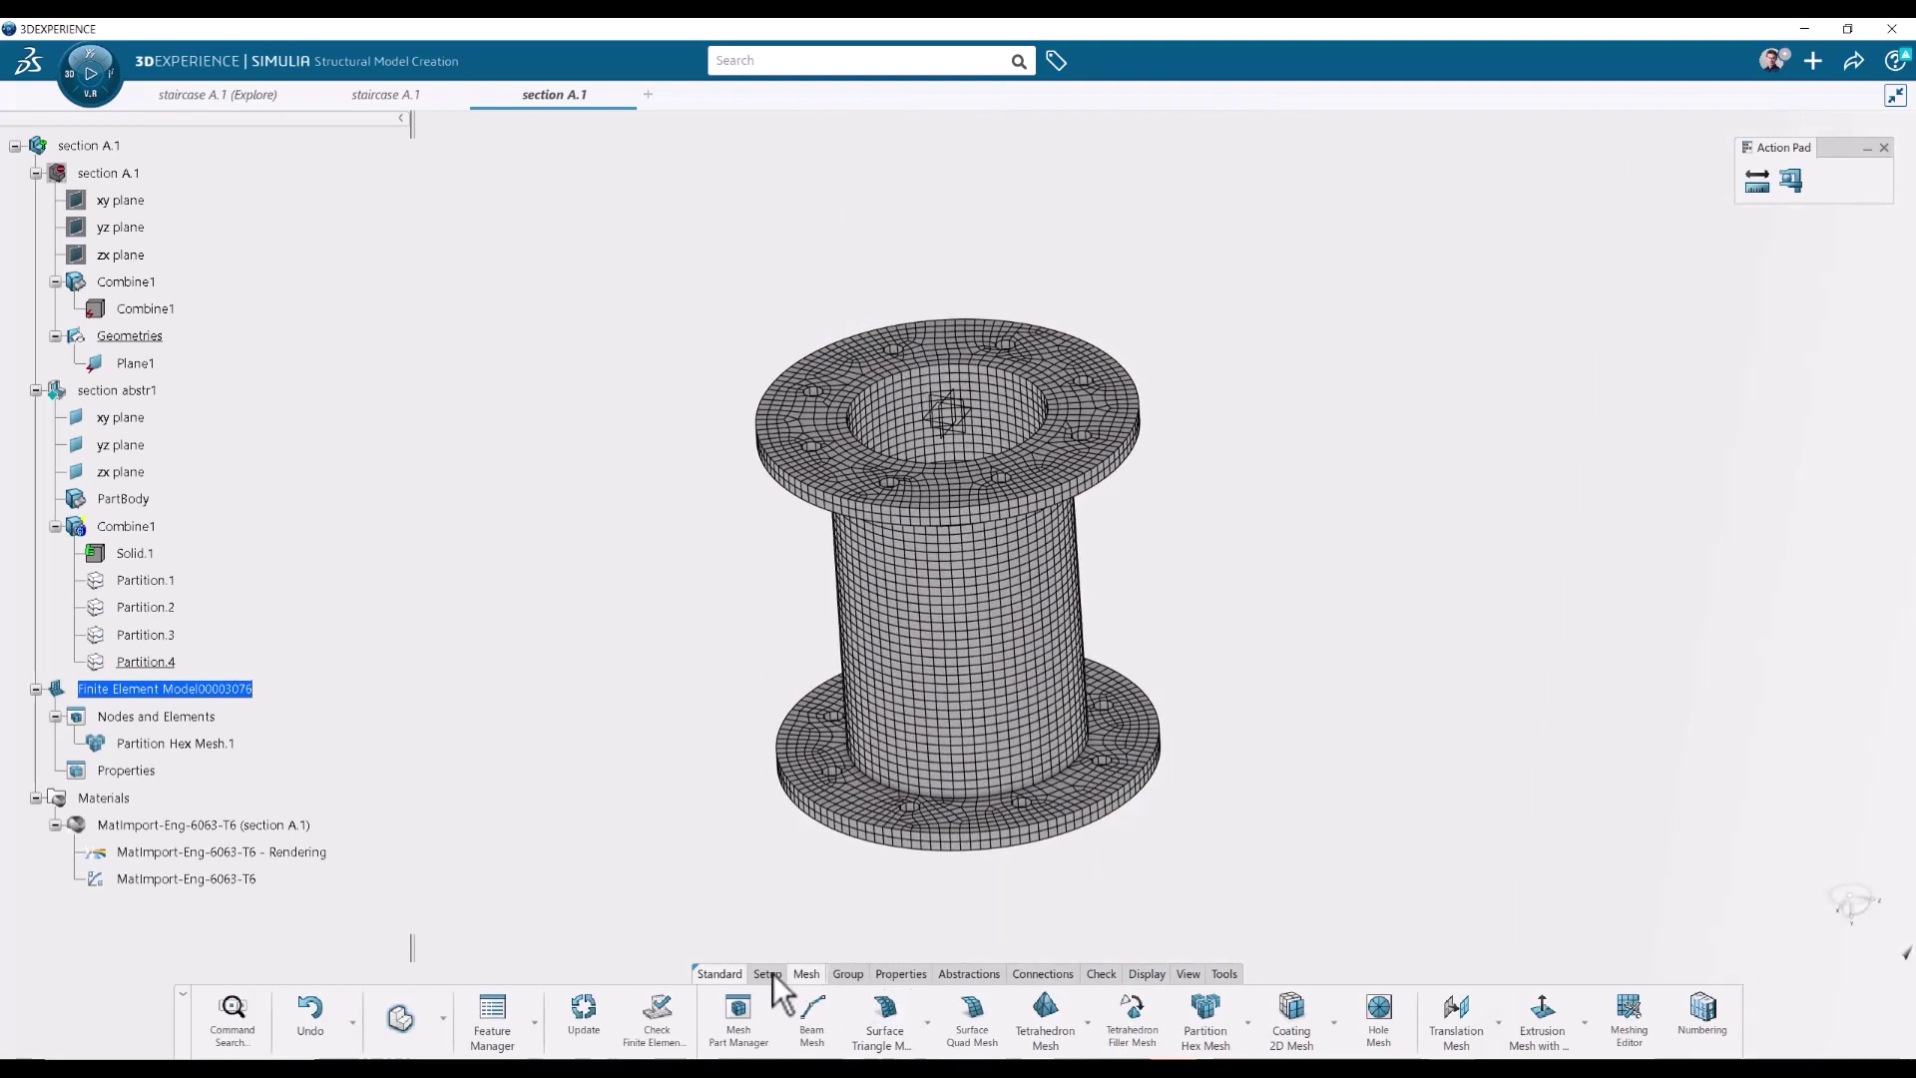
left_click(900, 972)
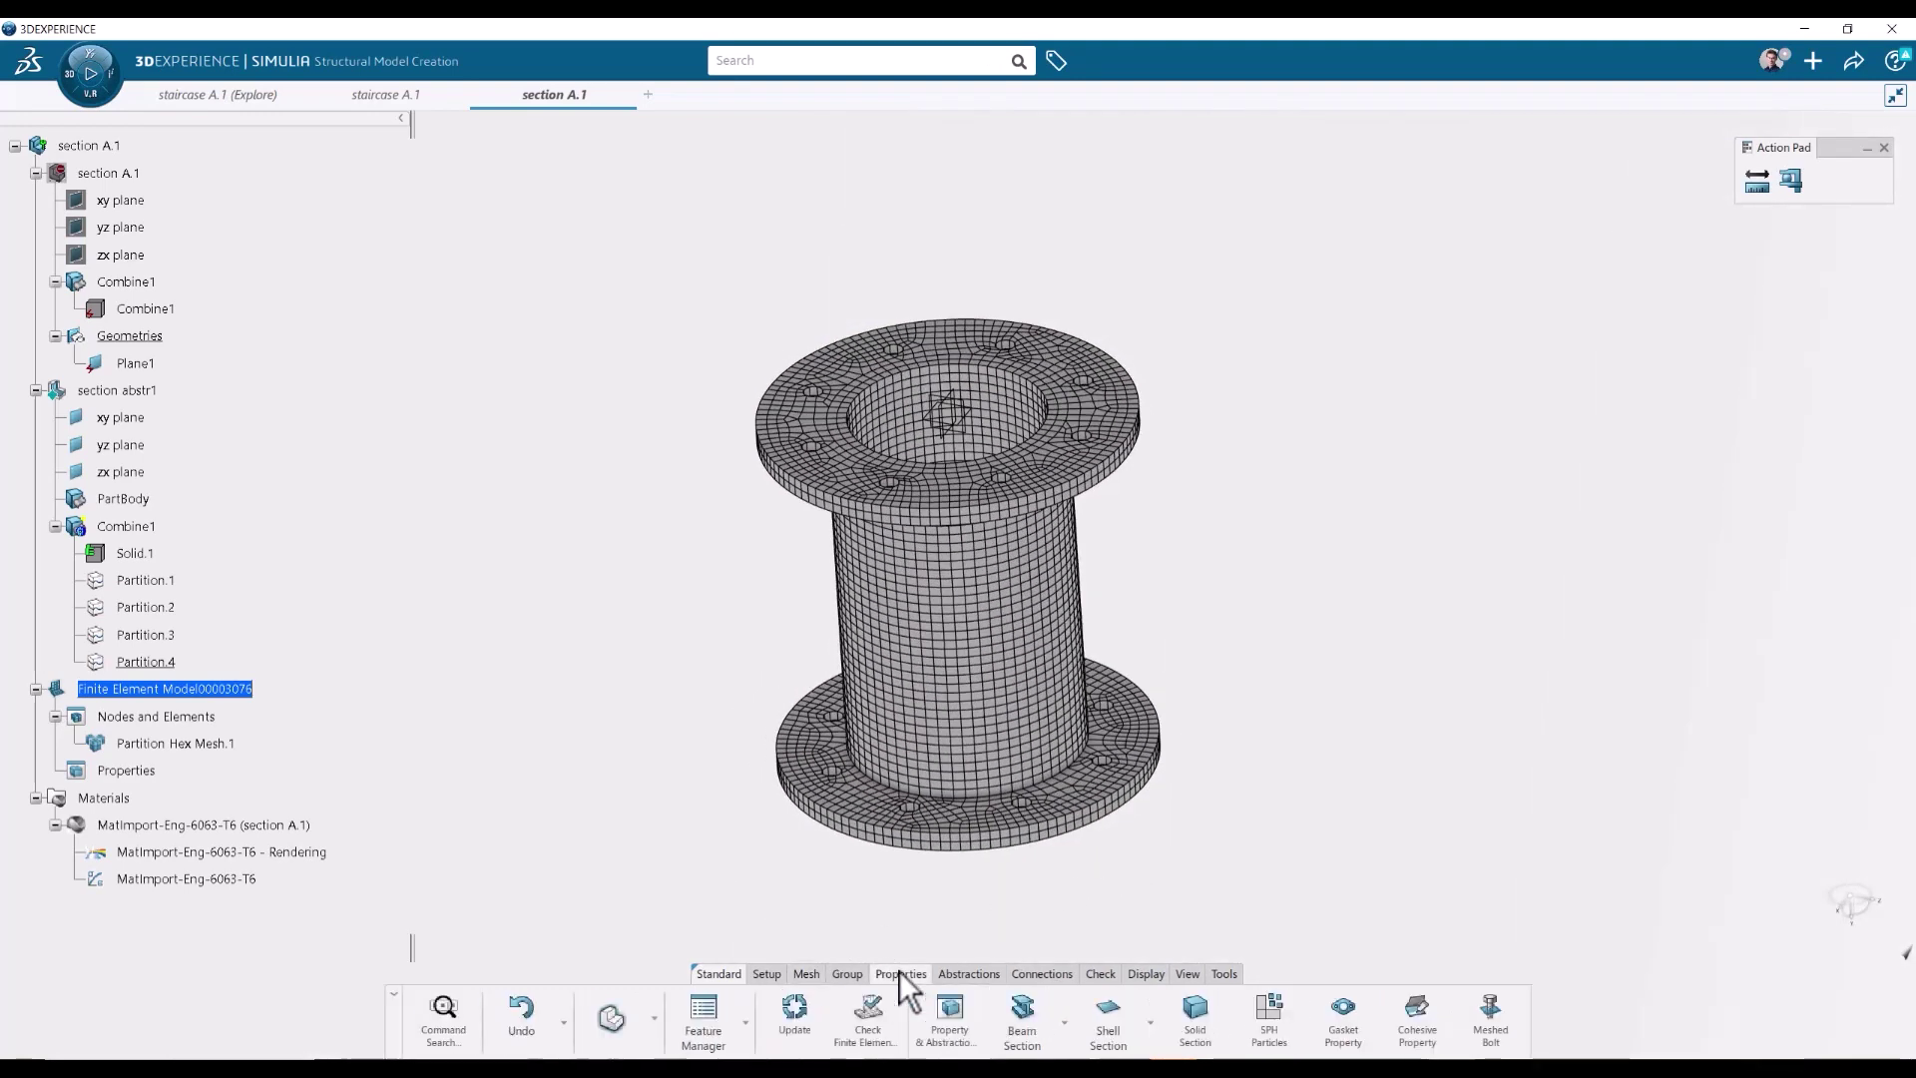
left_click(1197, 1037)
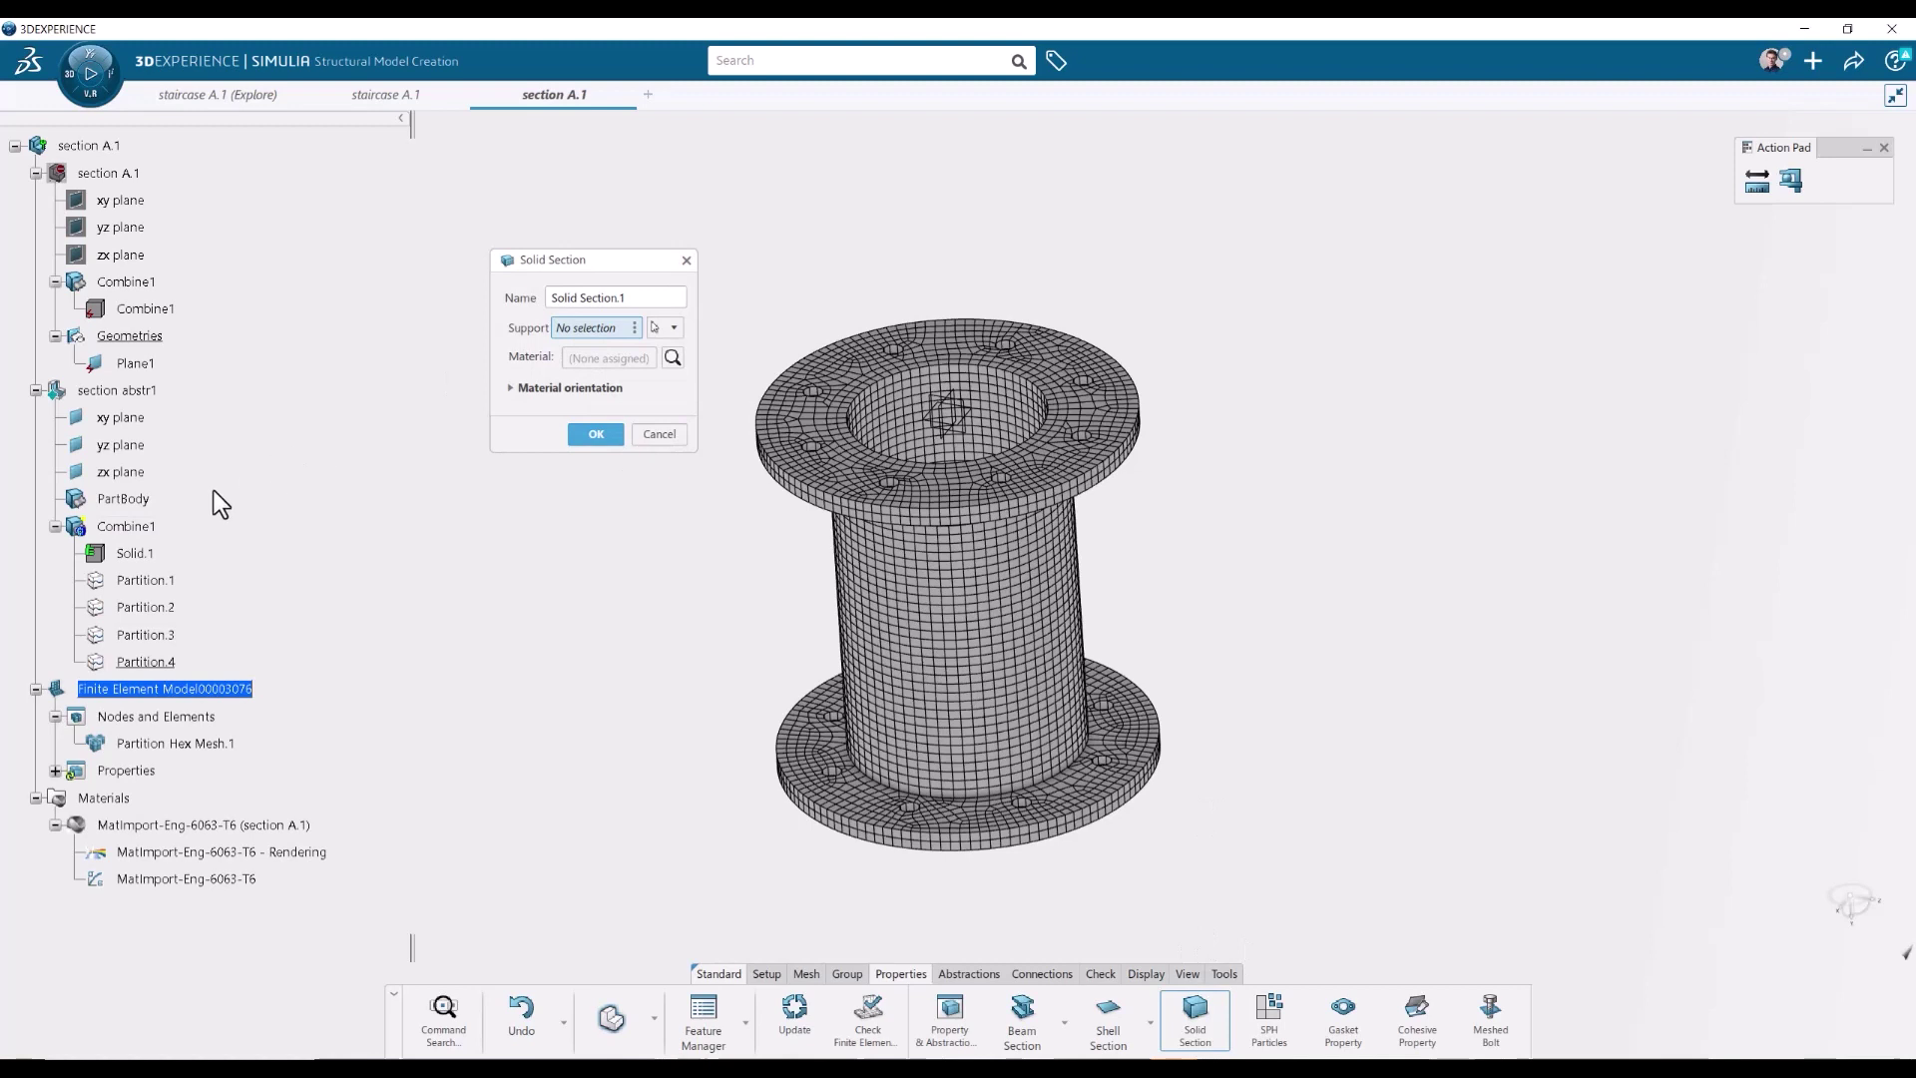
left_click(135, 526)
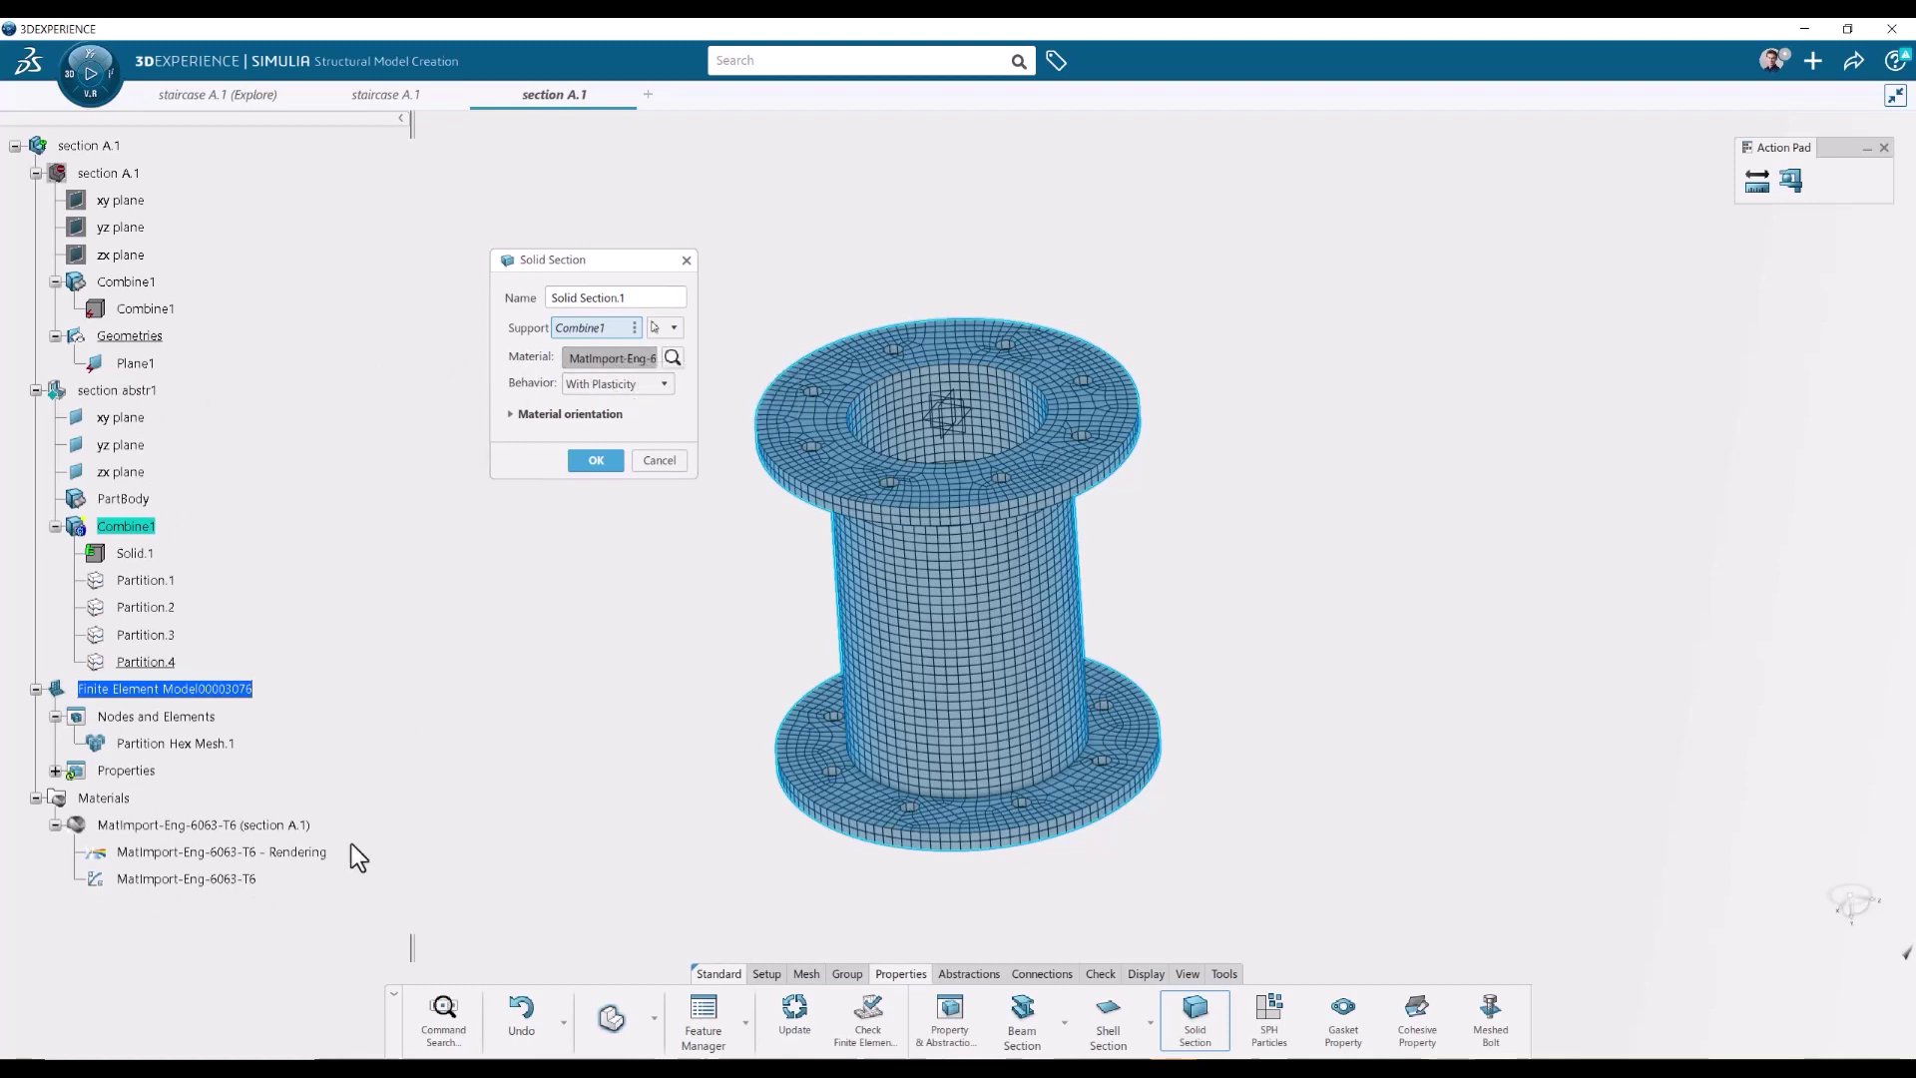
left_click(597, 465)
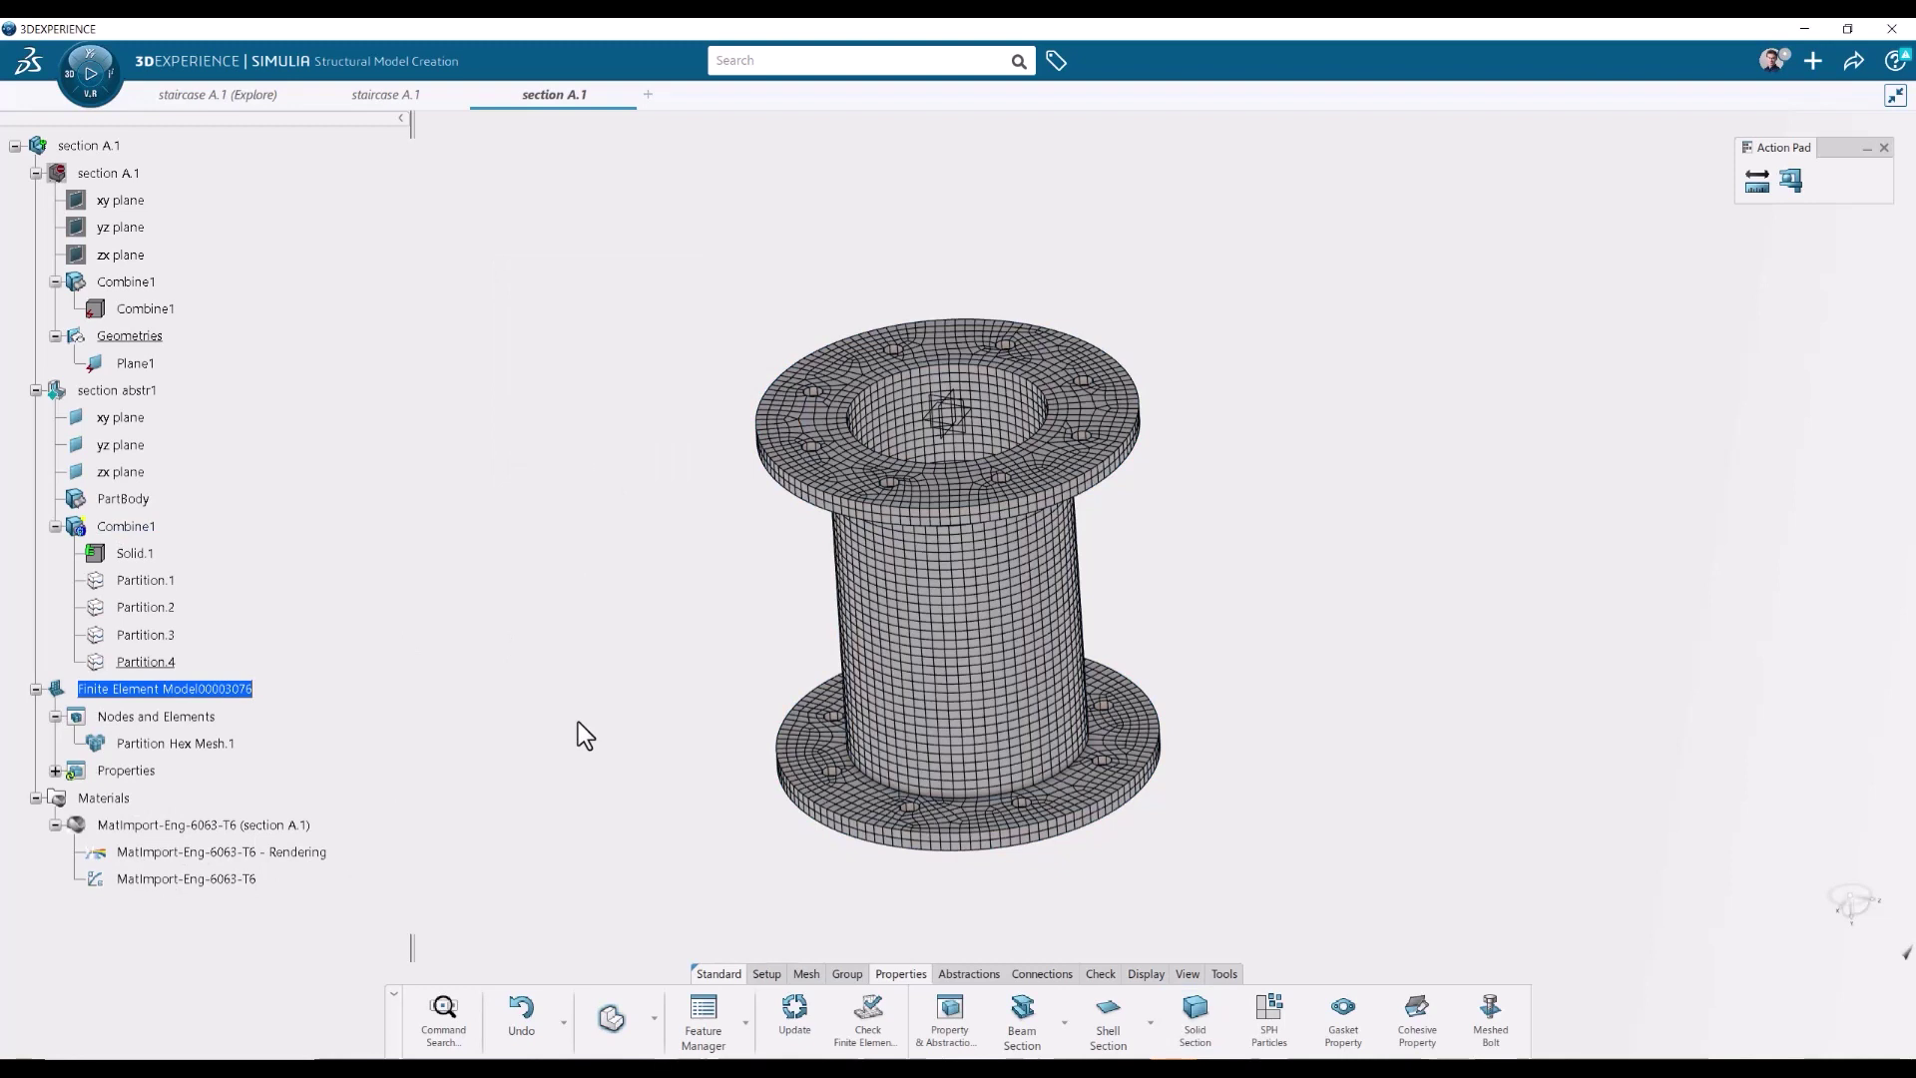
key("ctrl+u")
- Retitle Finite Element Model00003076 to 'section femrep1' in its Properties
double_click(235, 688)
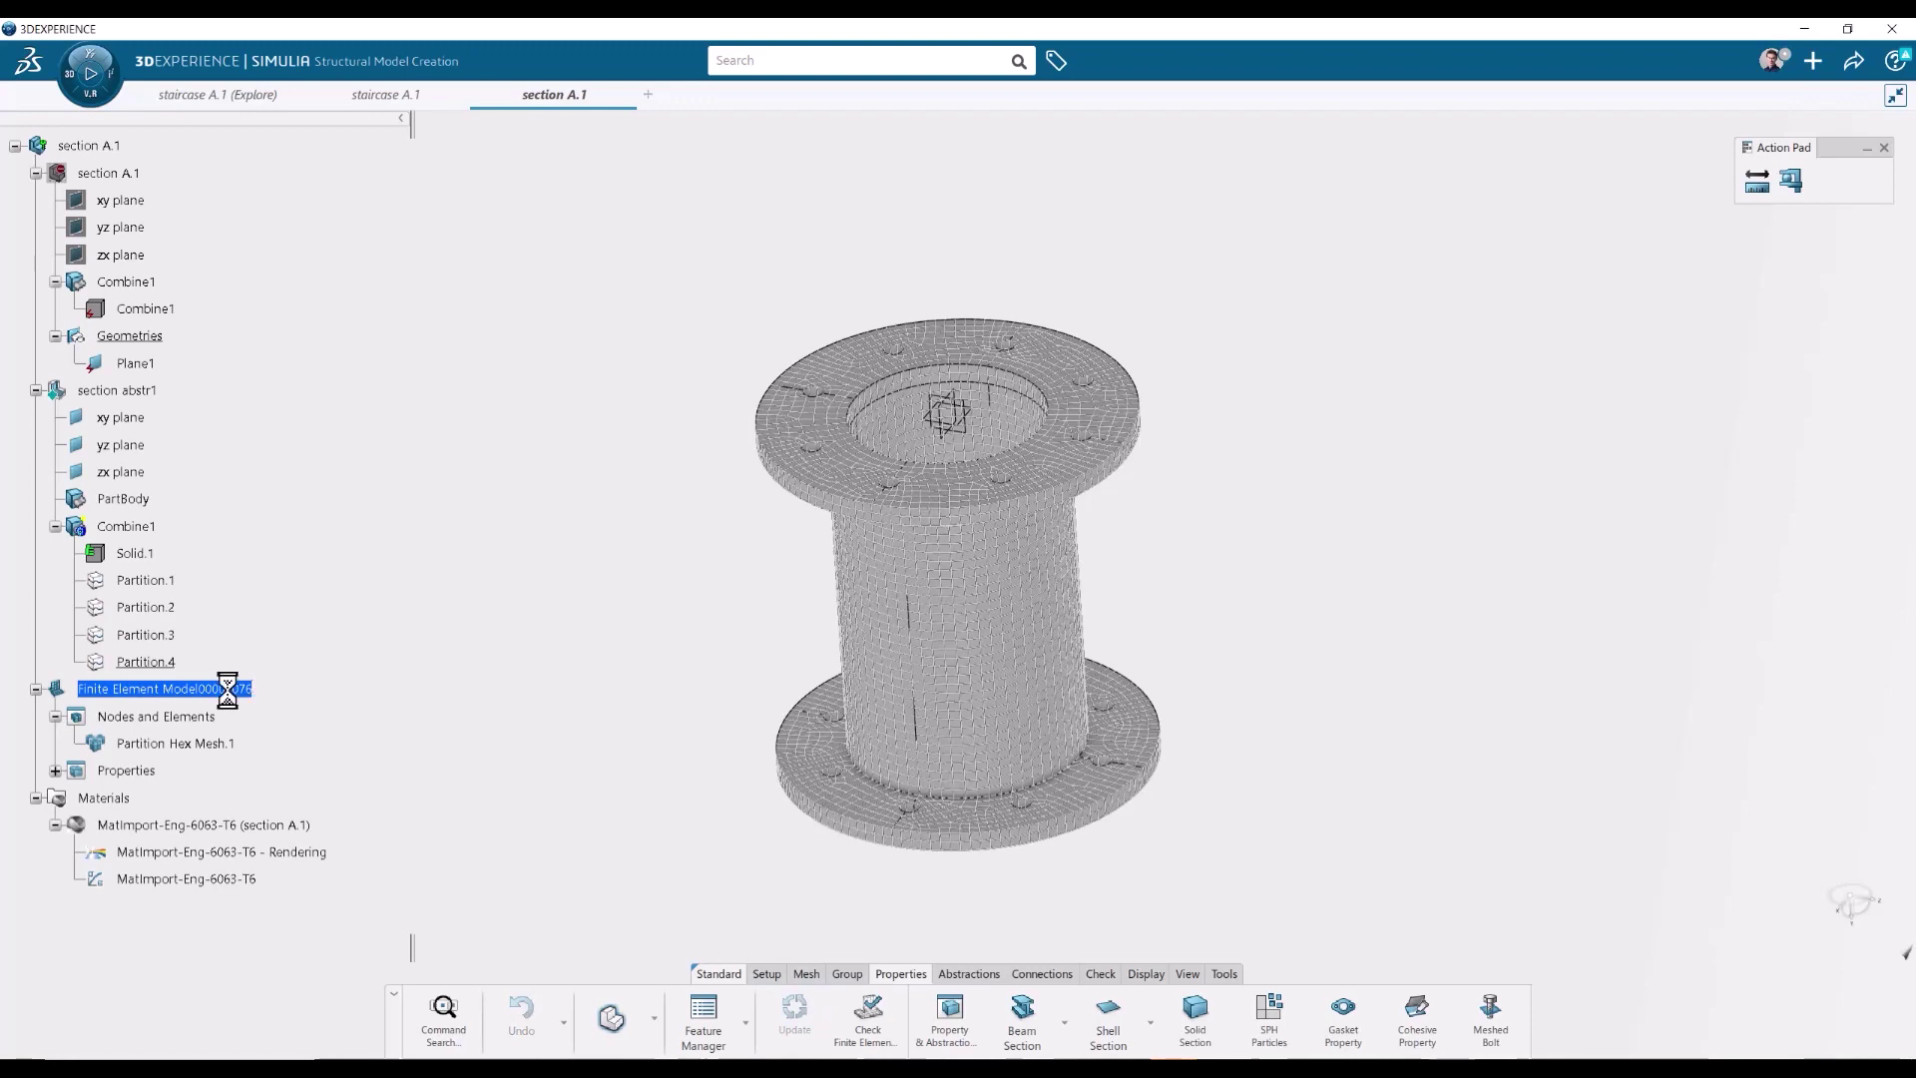
right_click(229, 689)
left_click(290, 788)
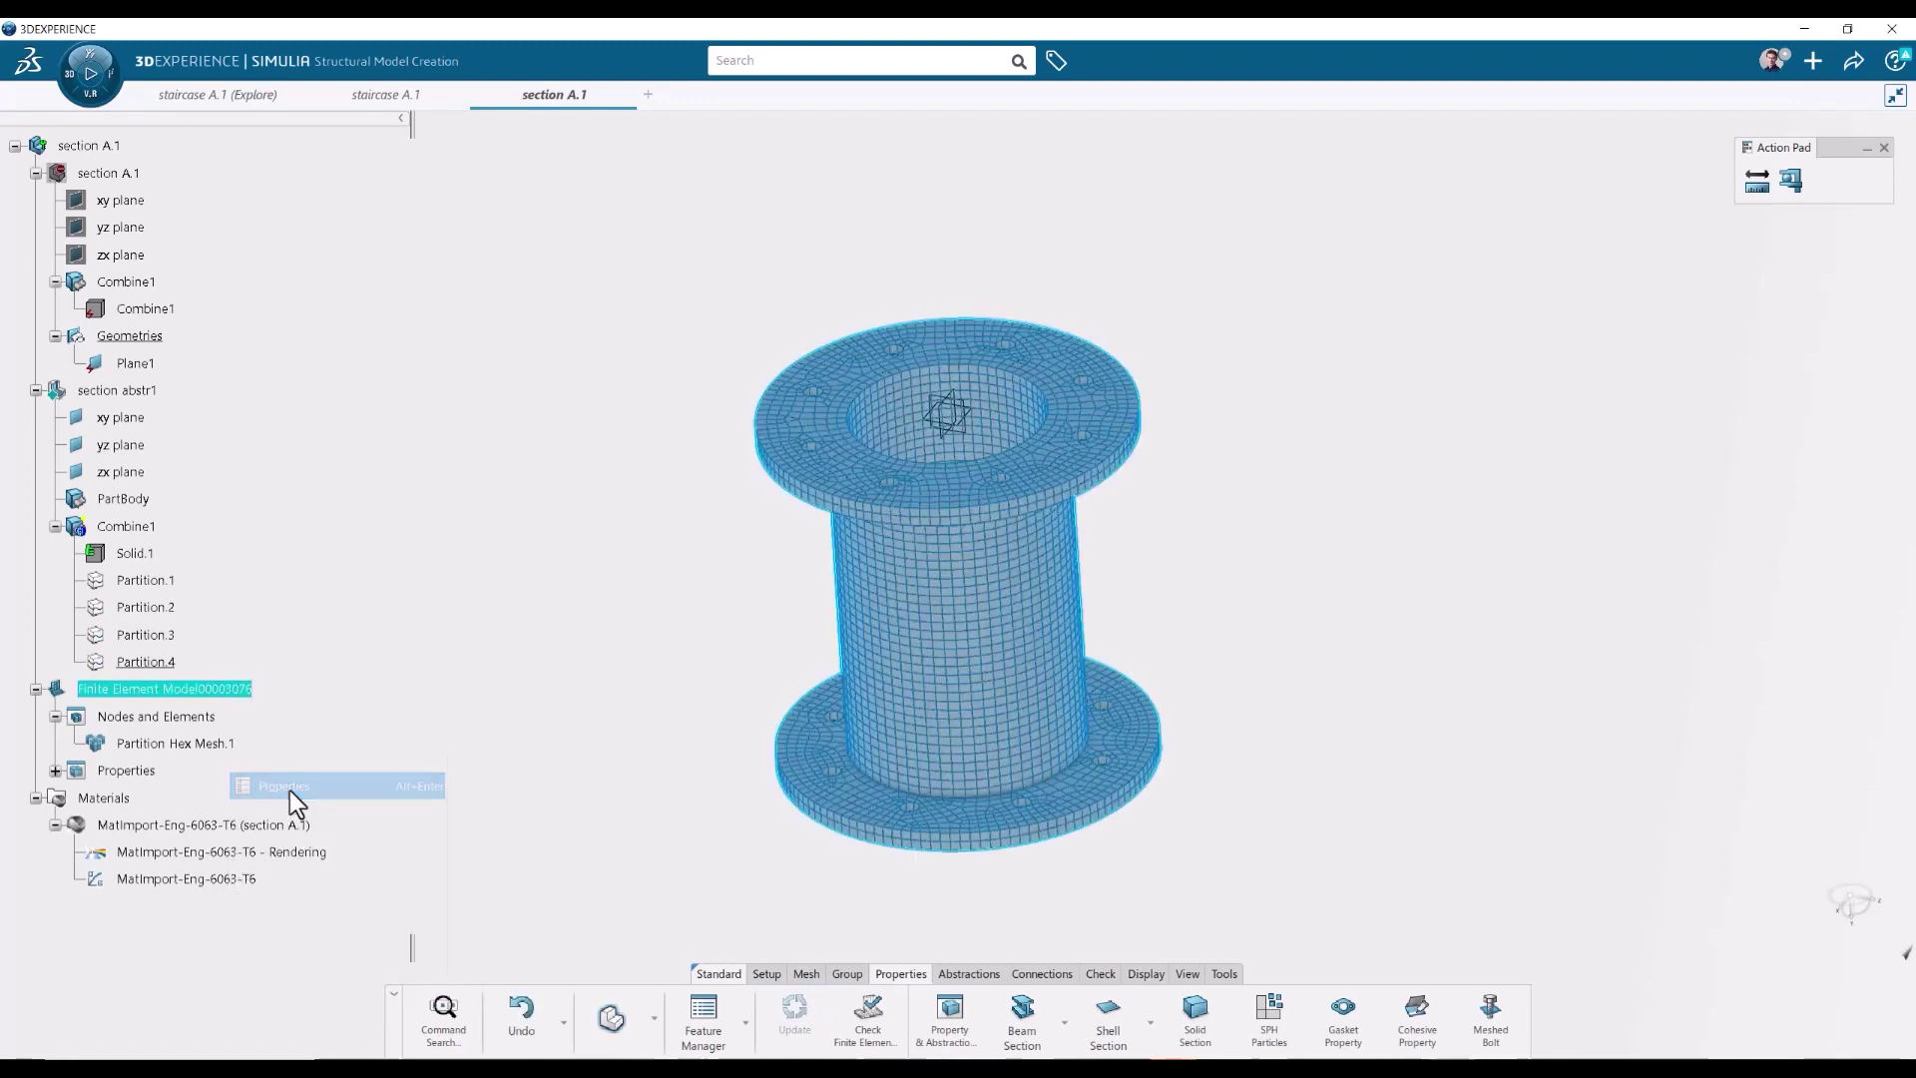
triple_click(967, 338)
type("sec")
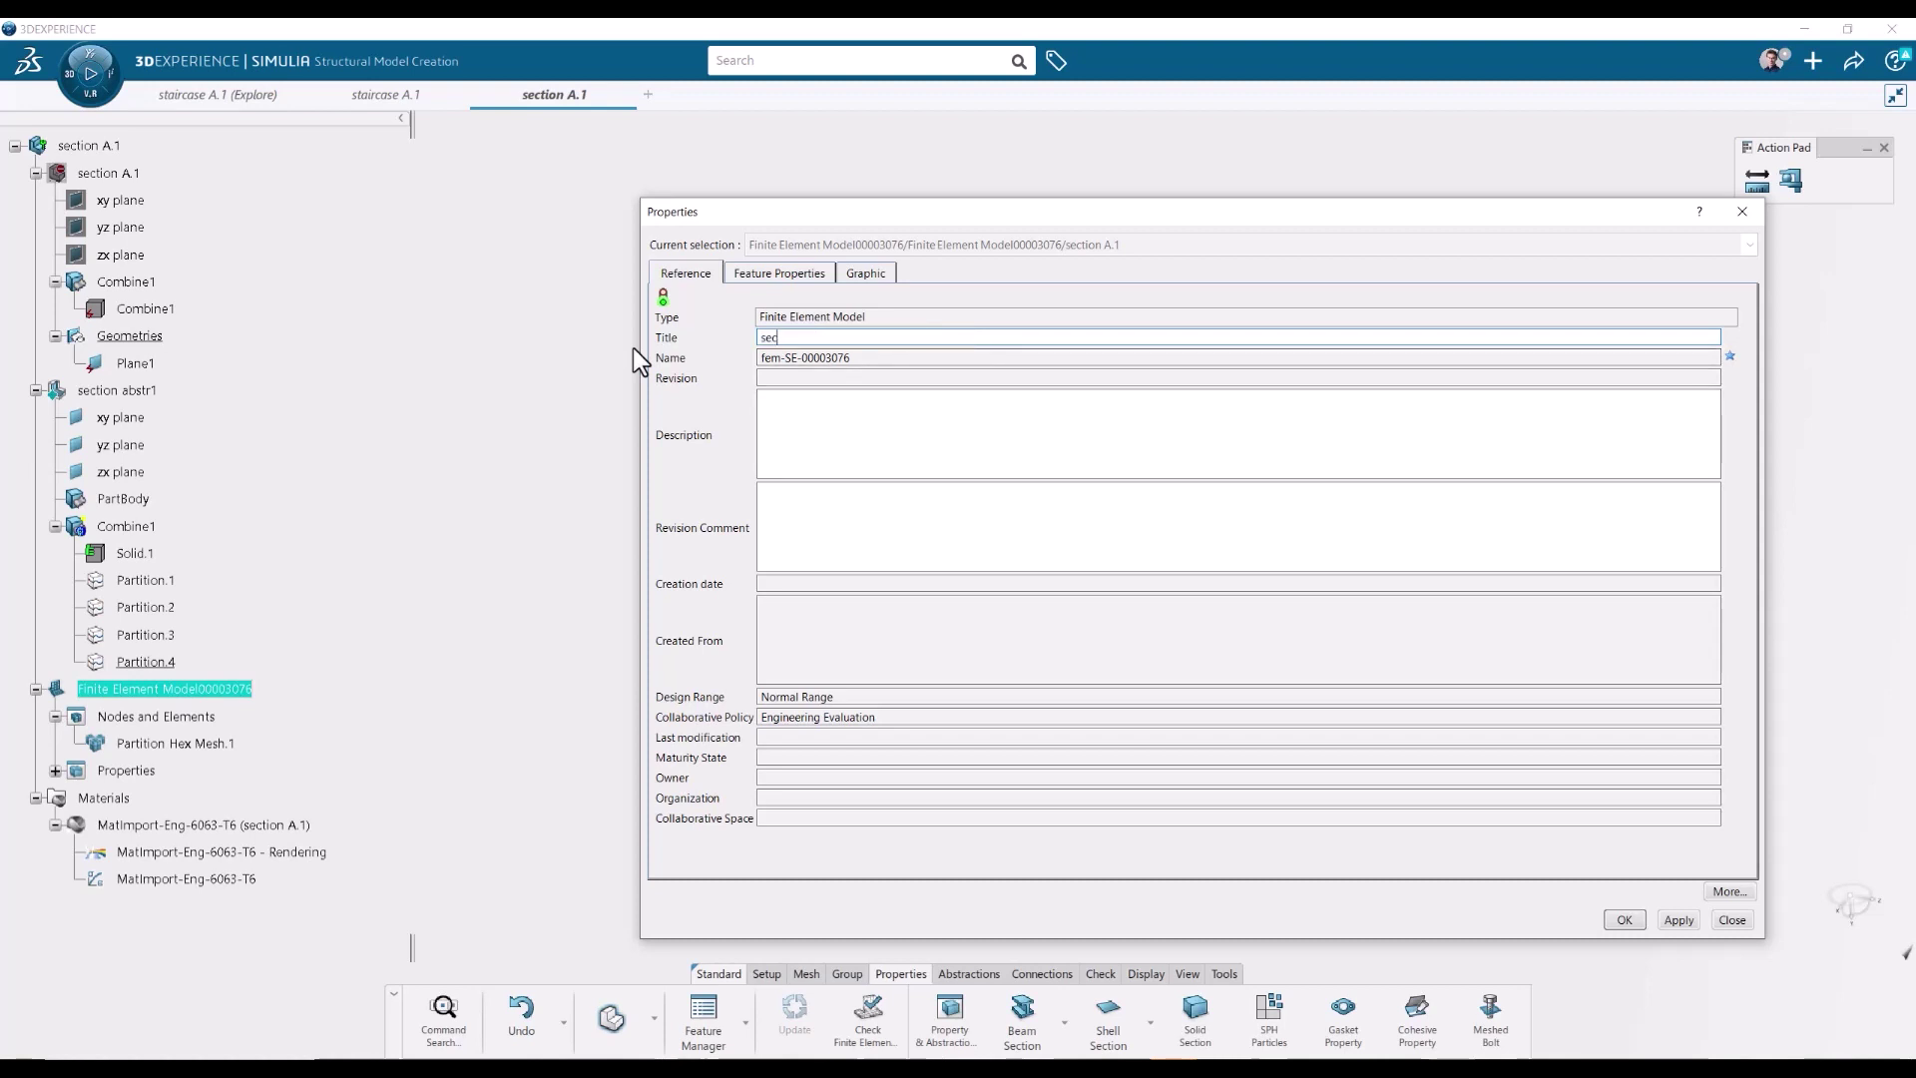
type("tion femrep1")
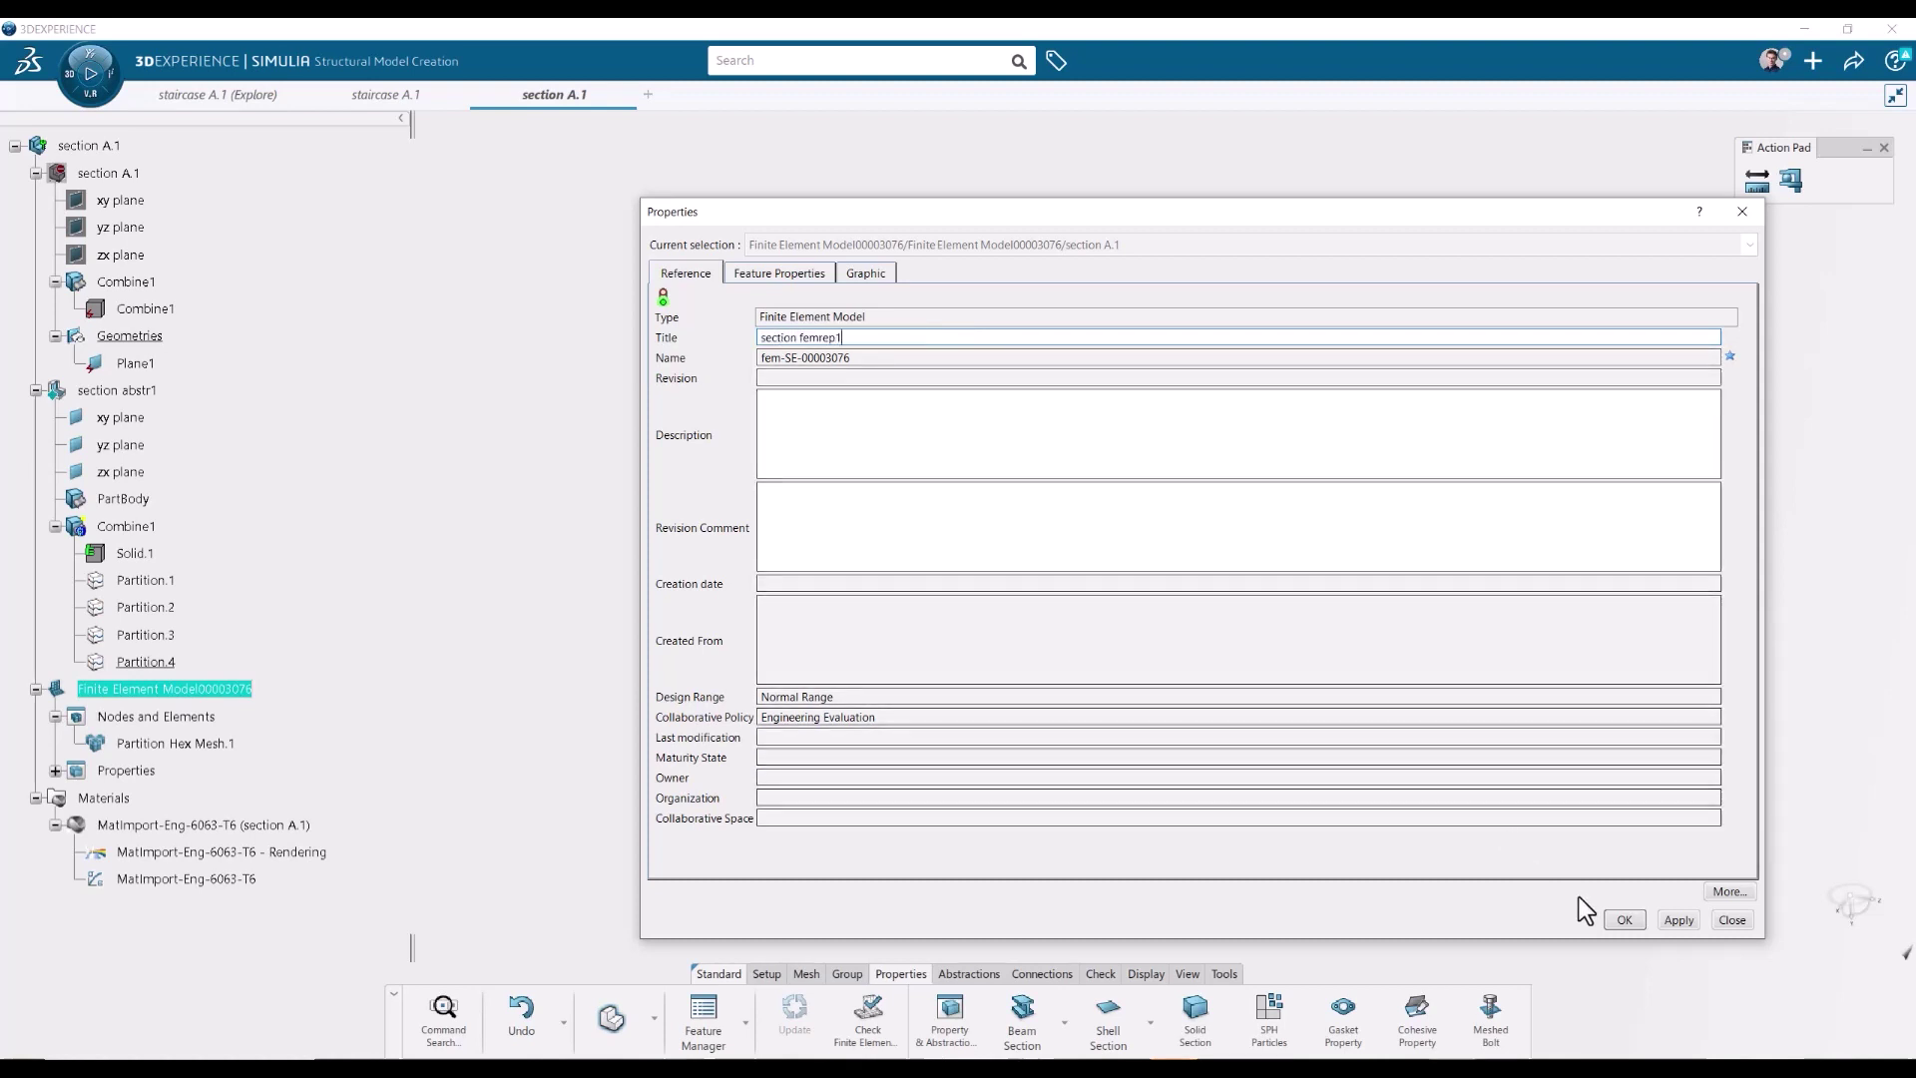
left_click(1622, 919)
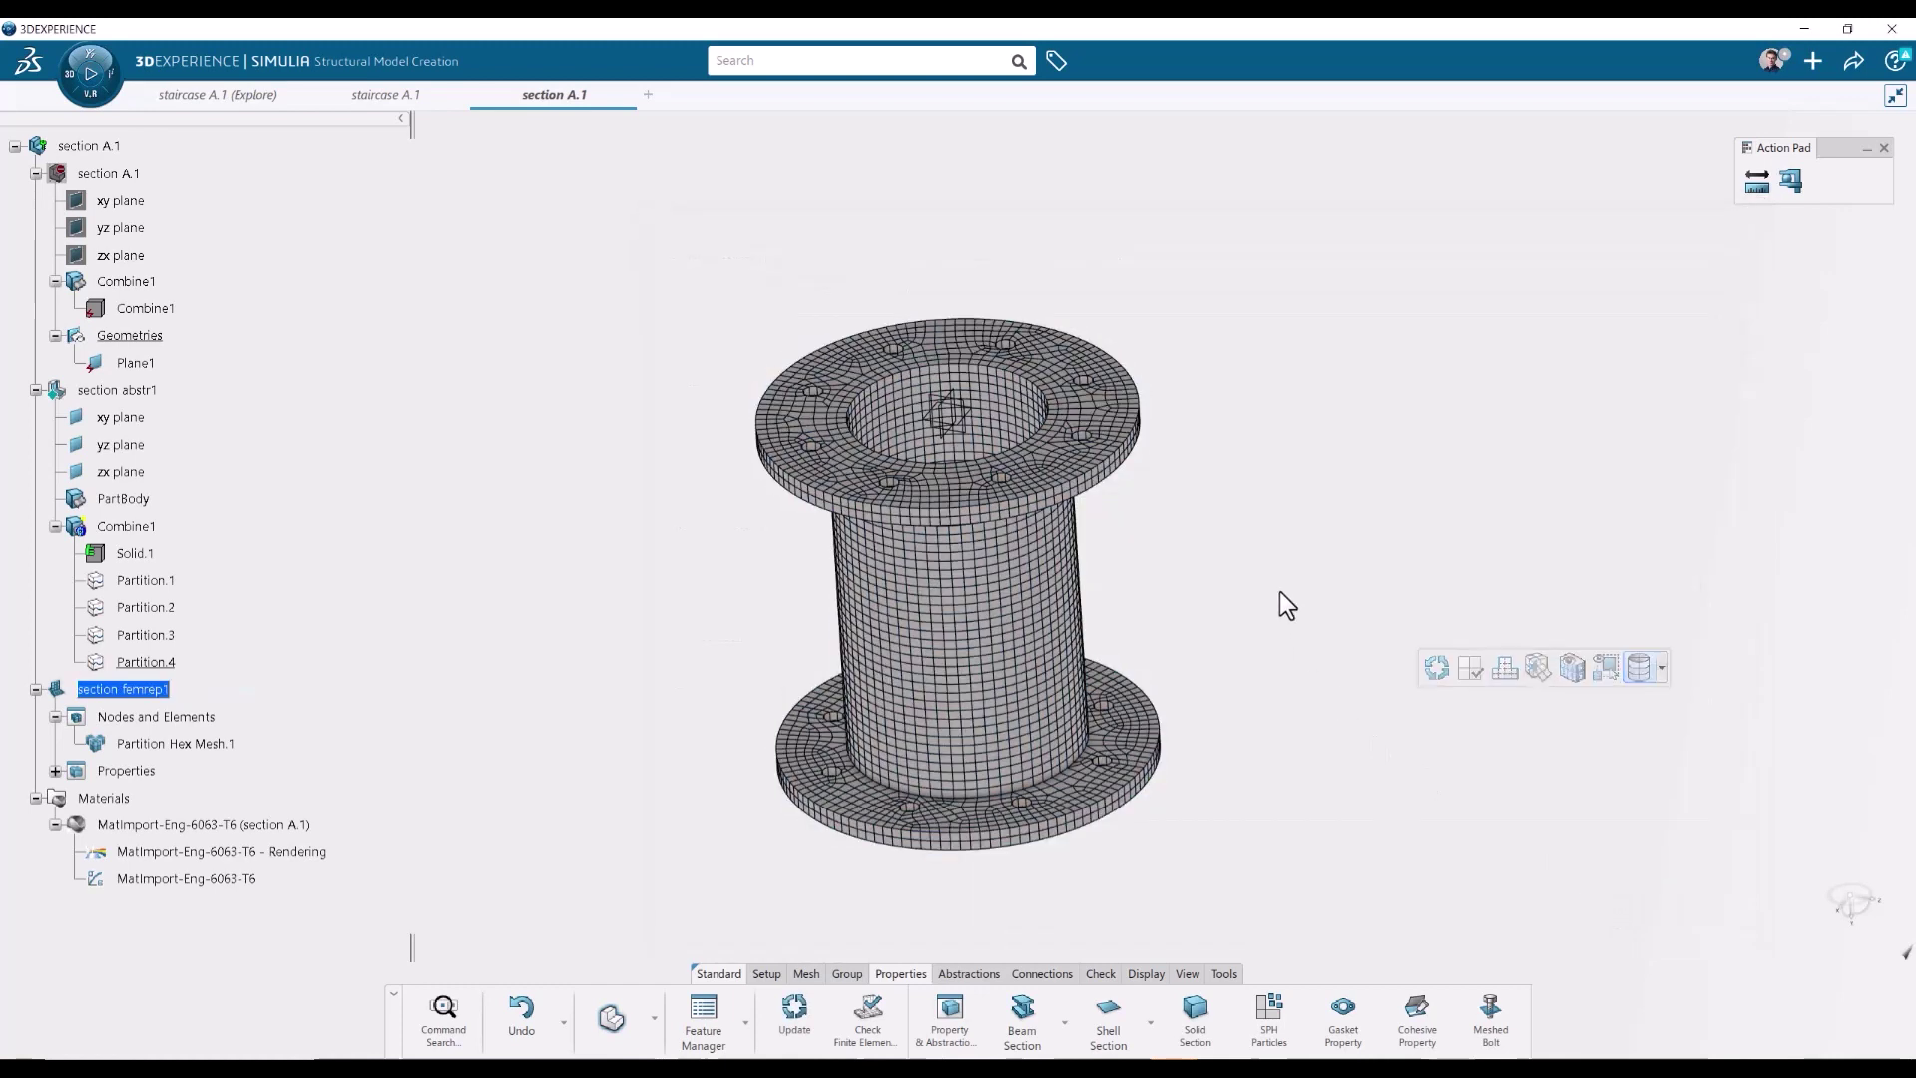